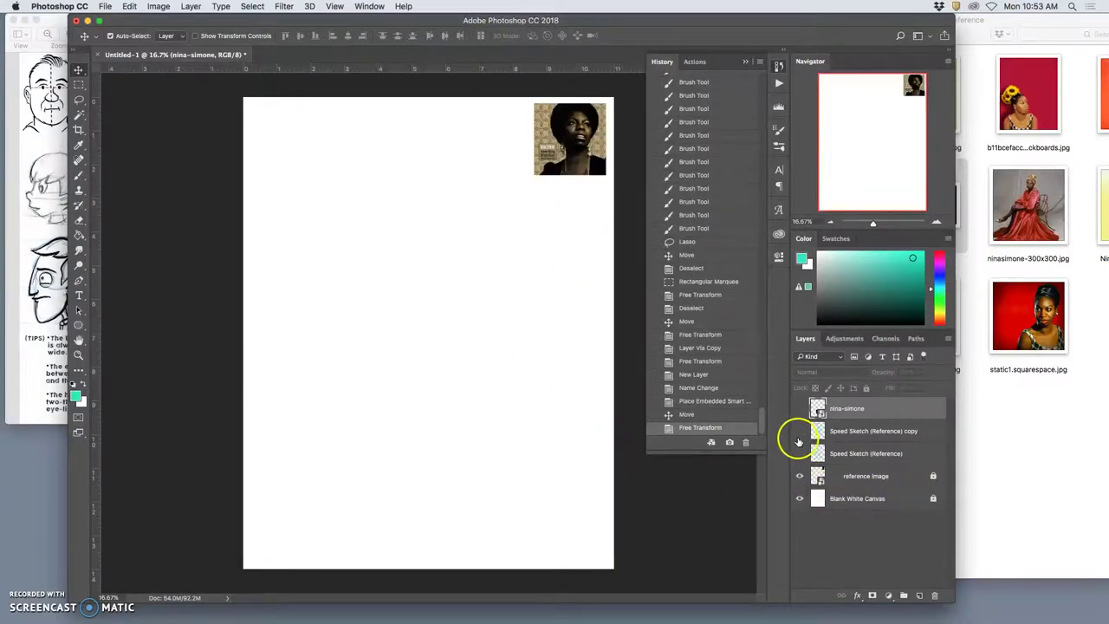
Step: Show the Speed Sketch (Reference) copy layer and delete the Speed Sketch (Reference) layer
left_click(800, 433)
left_click(849, 454)
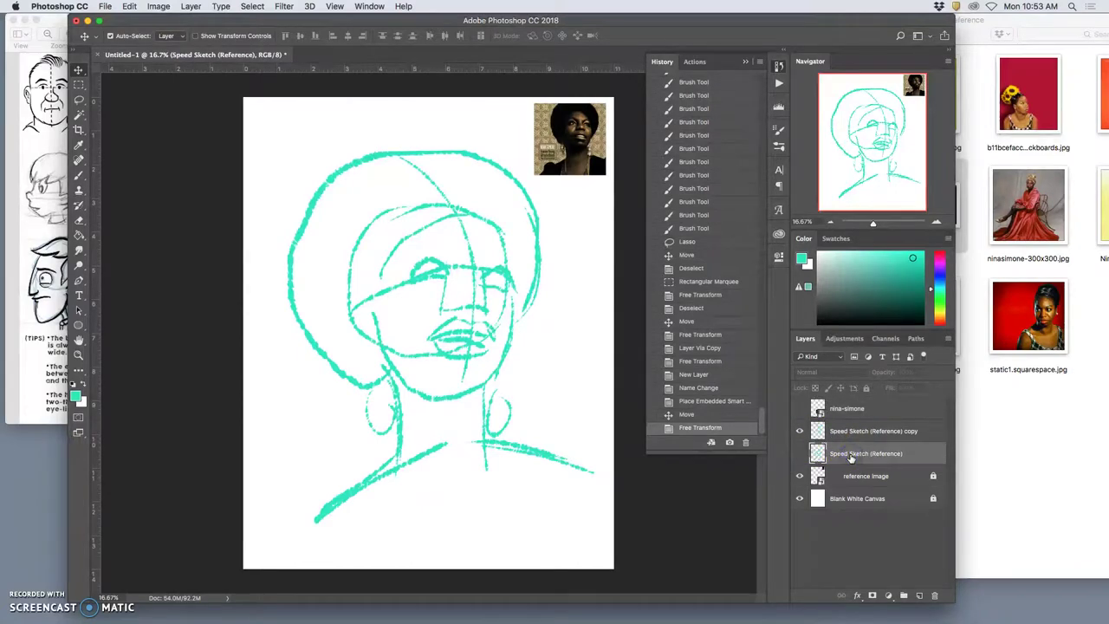
right_click(880, 458)
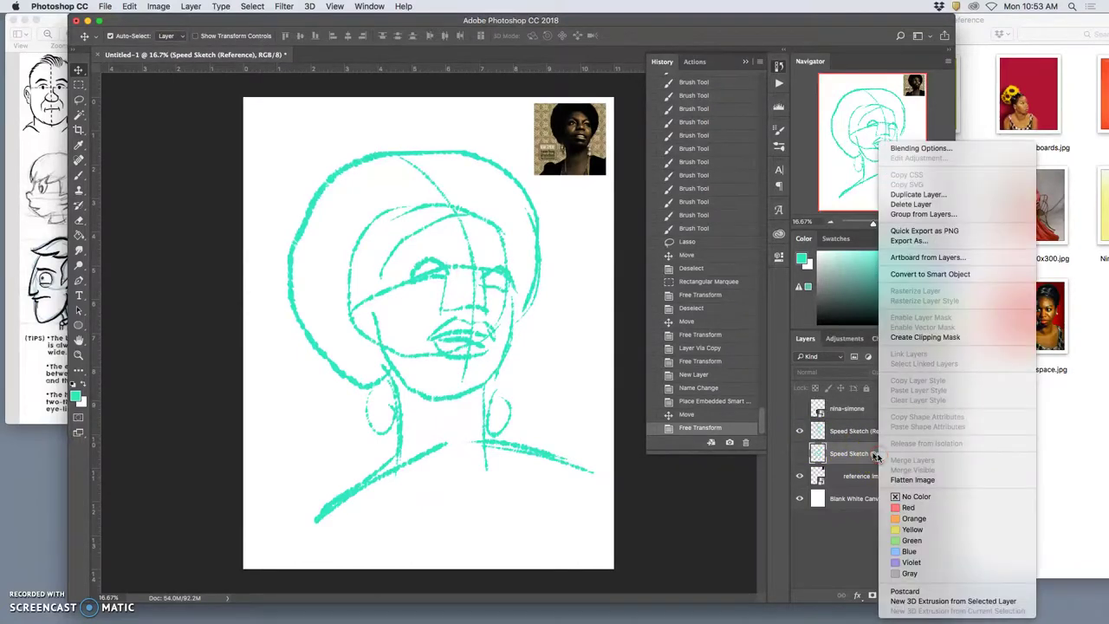
left_click(875, 455)
key("Delete")
left_click(880, 432)
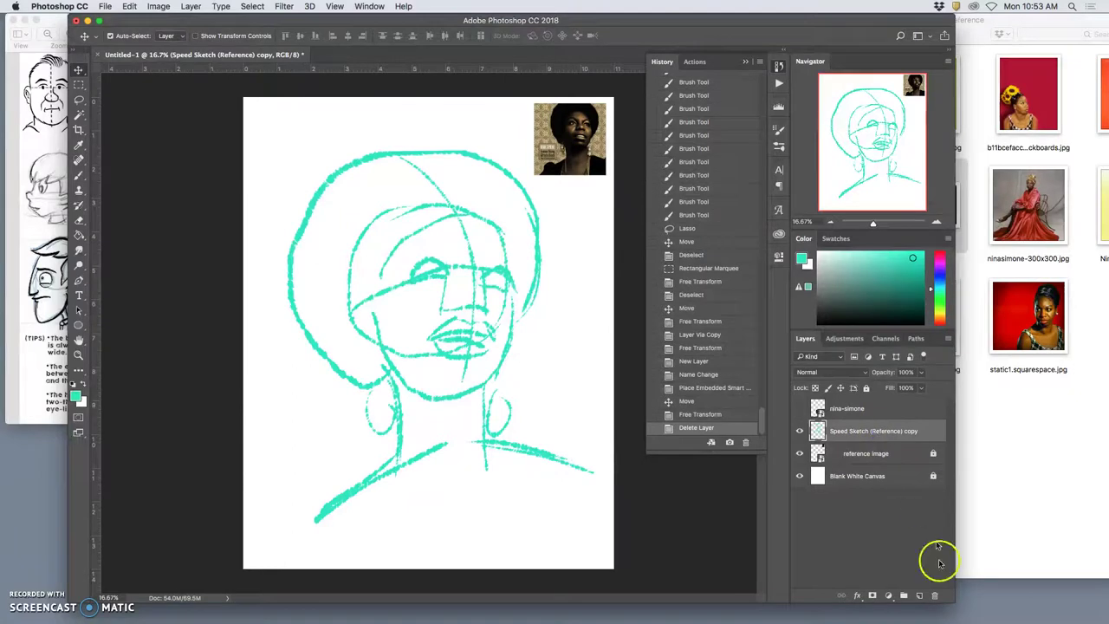
left_click(934, 597)
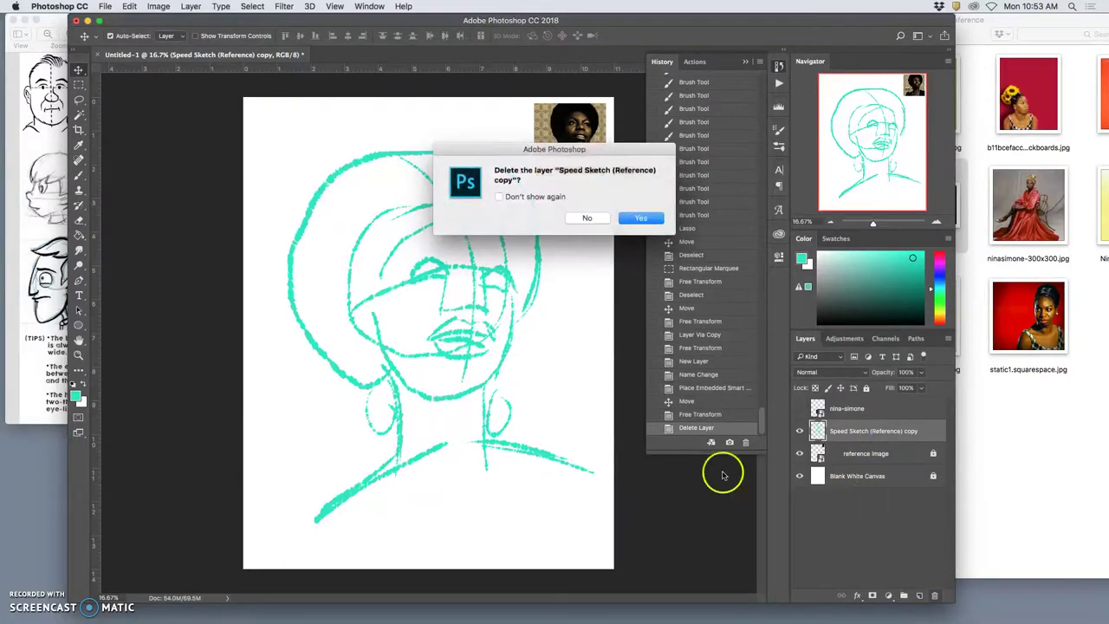
left_click(639, 218)
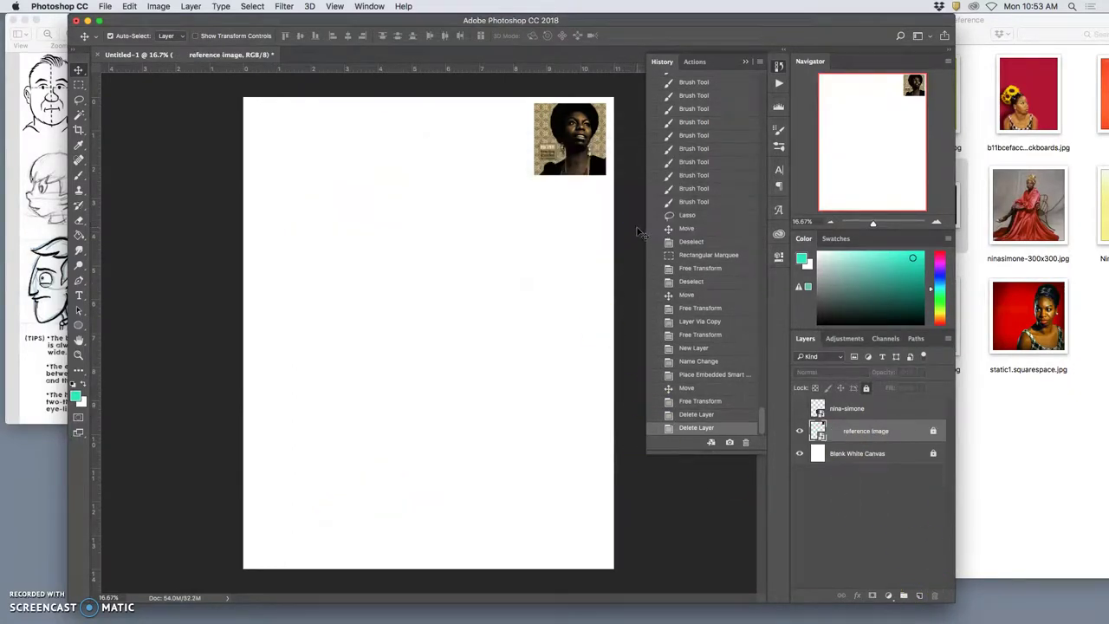
key("super+z")
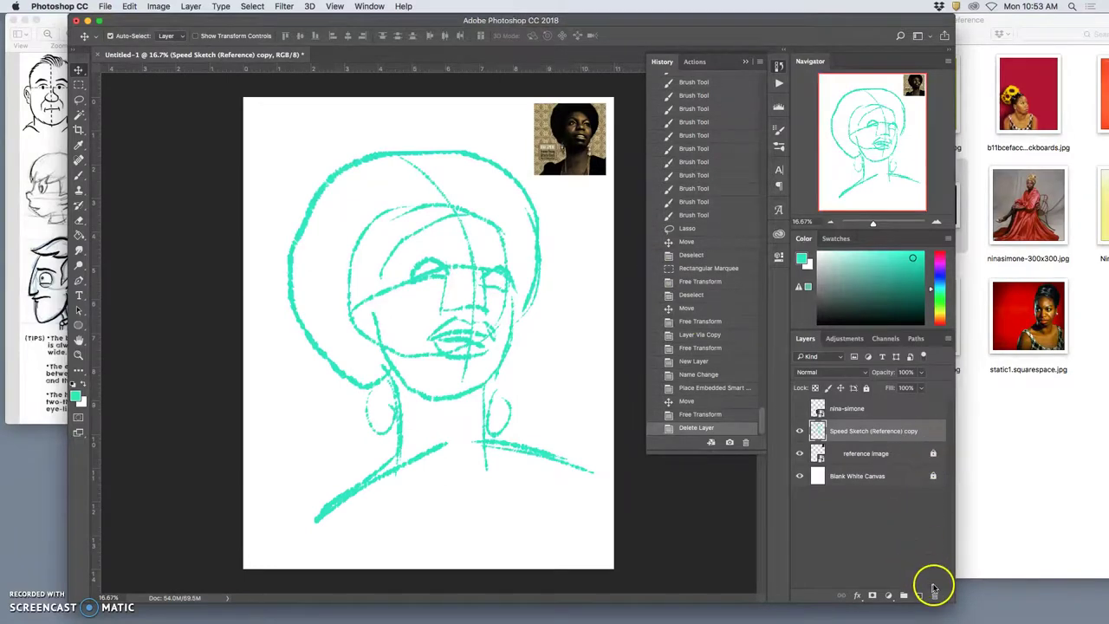
Step: Lock the Speed Sketch (Reference) copy layer and place the nina-simone layer, made visible, directly beneath it
left_click(866, 387)
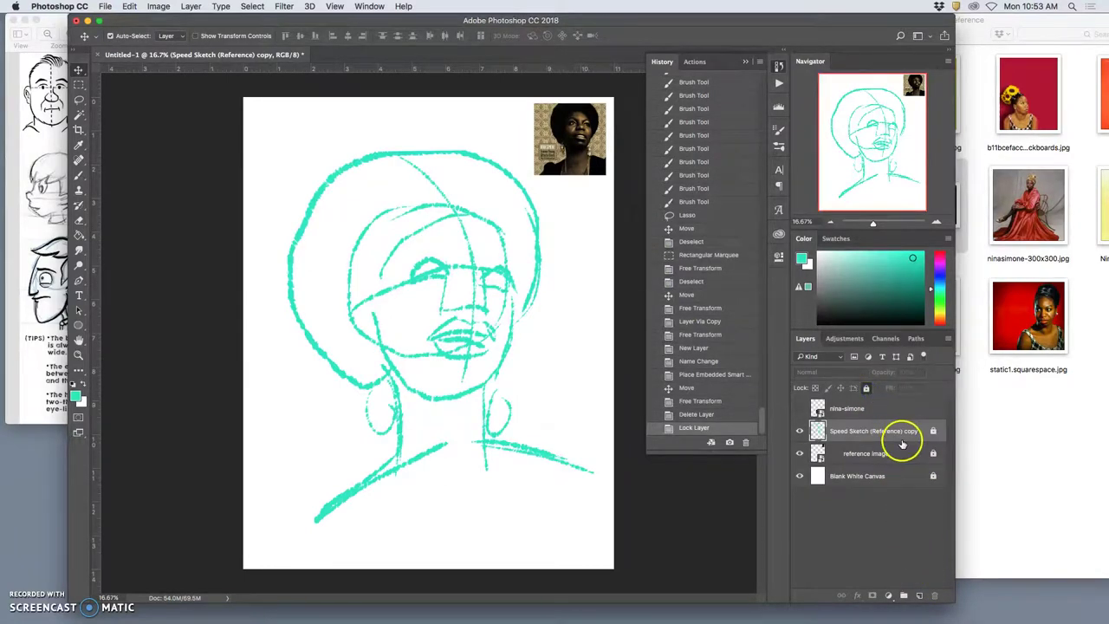
left_click(801, 411)
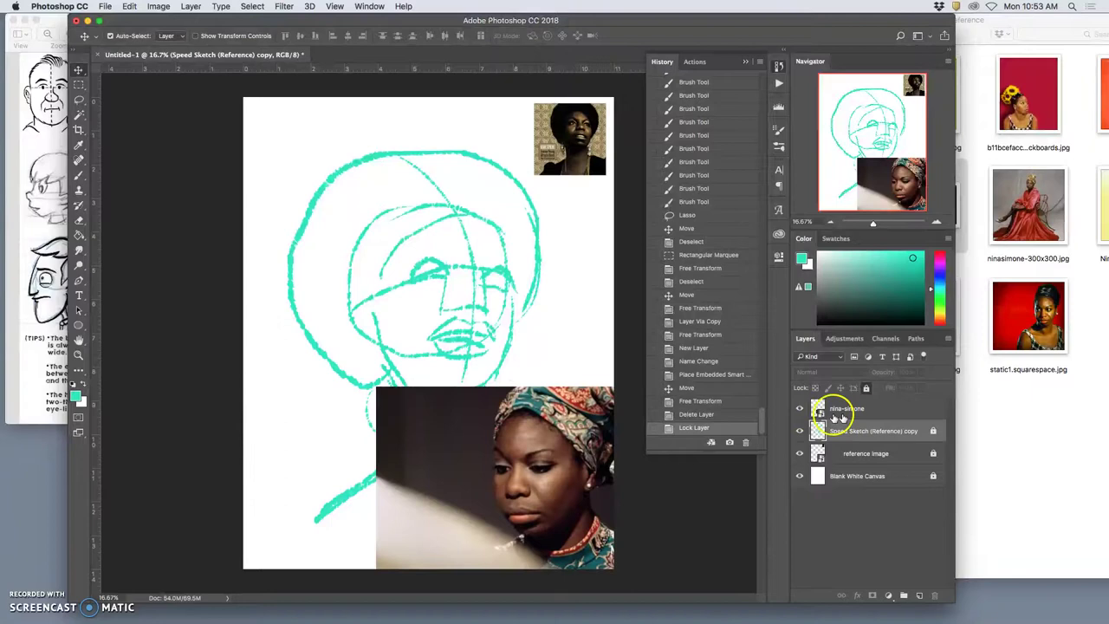
left_click_drag(845, 411, 839, 446)
Step: Scale the nina-simone photo to about 55.7% and place it over the lower right of the sketched face
key("ctrl+t")
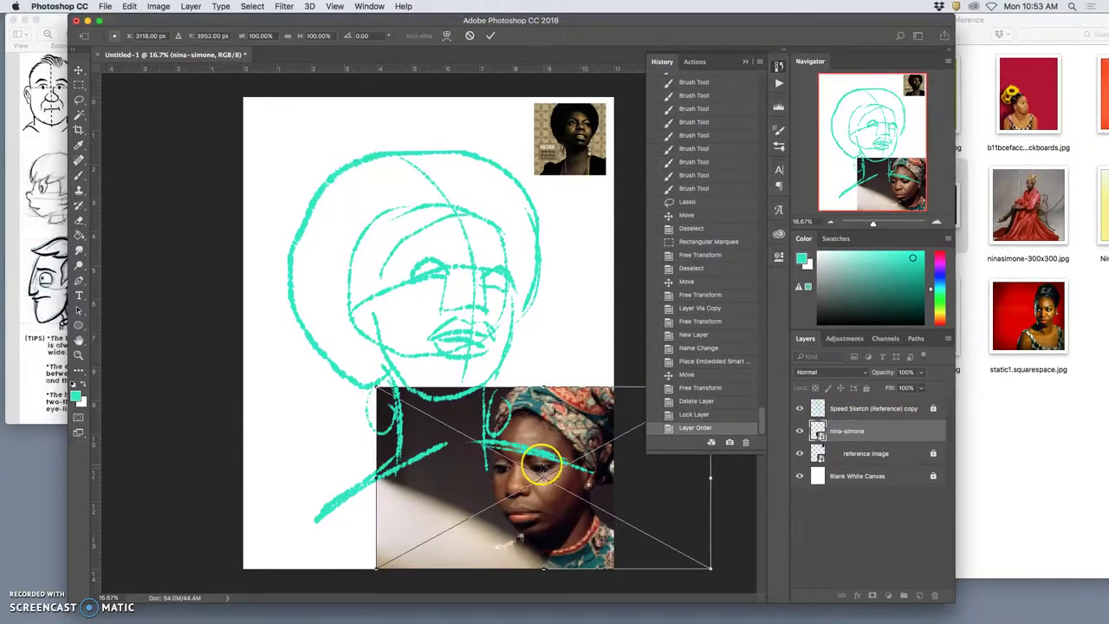
left_click_drag(709, 568, 561, 487)
left_click_drag(549, 433, 616, 397)
right_click(588, 399)
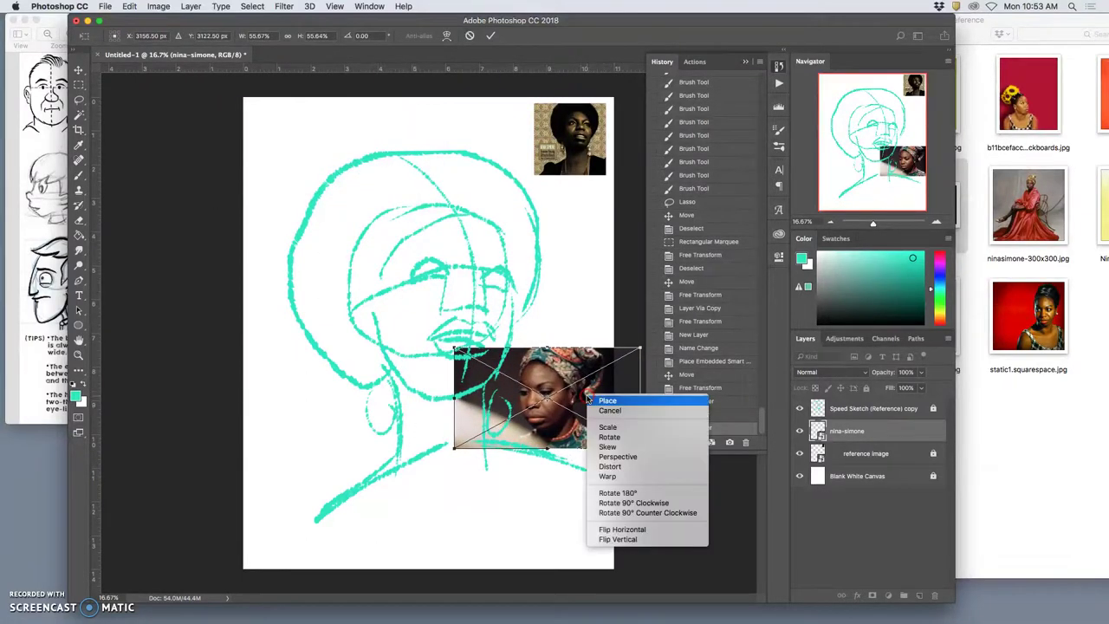
left_click(607, 400)
Step: Rasterize the nina-simone layer
left_click(845, 432)
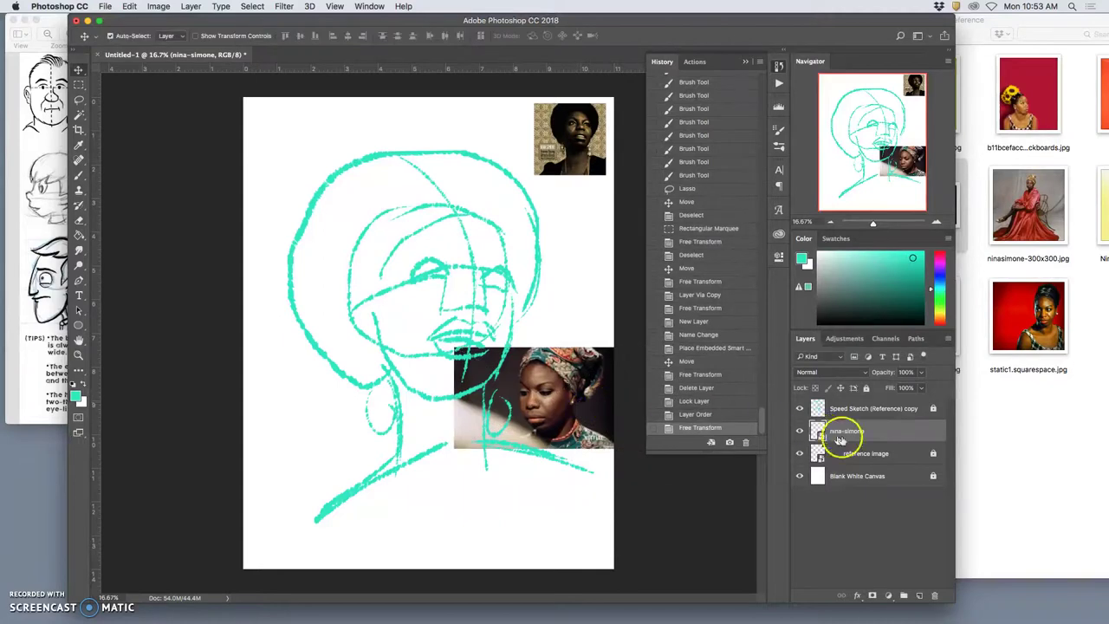
right_click(847, 434)
left_click(867, 316)
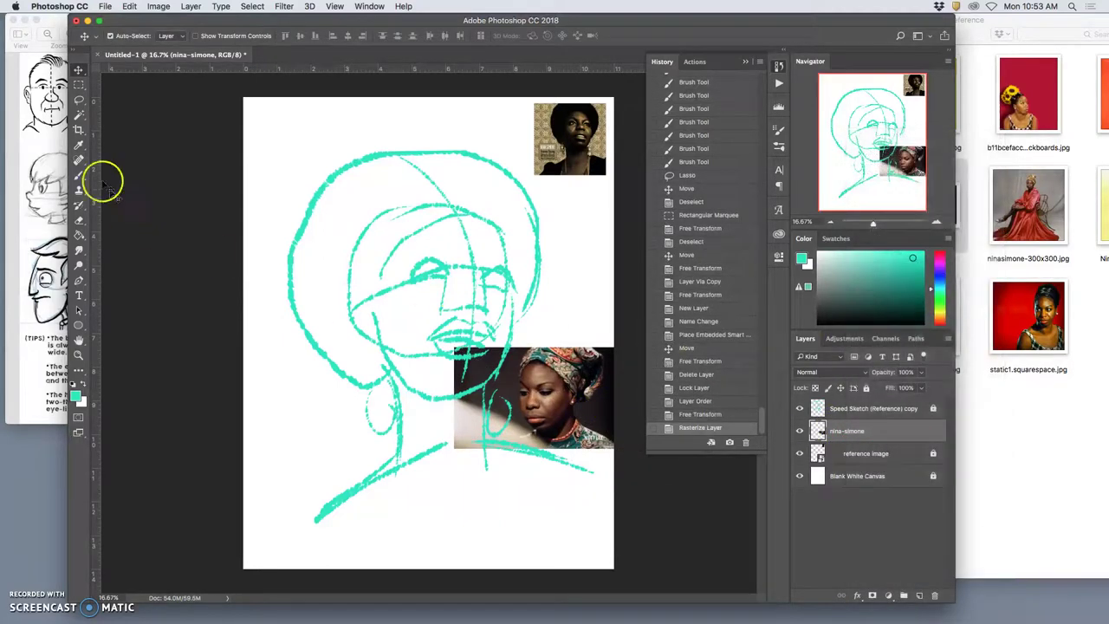
Step: Clear the left part of the nina-simone photo with a rectangular selection and move the rest beneath the first reference photo
left_click(78, 86)
left_click_drag(389, 302, 512, 484)
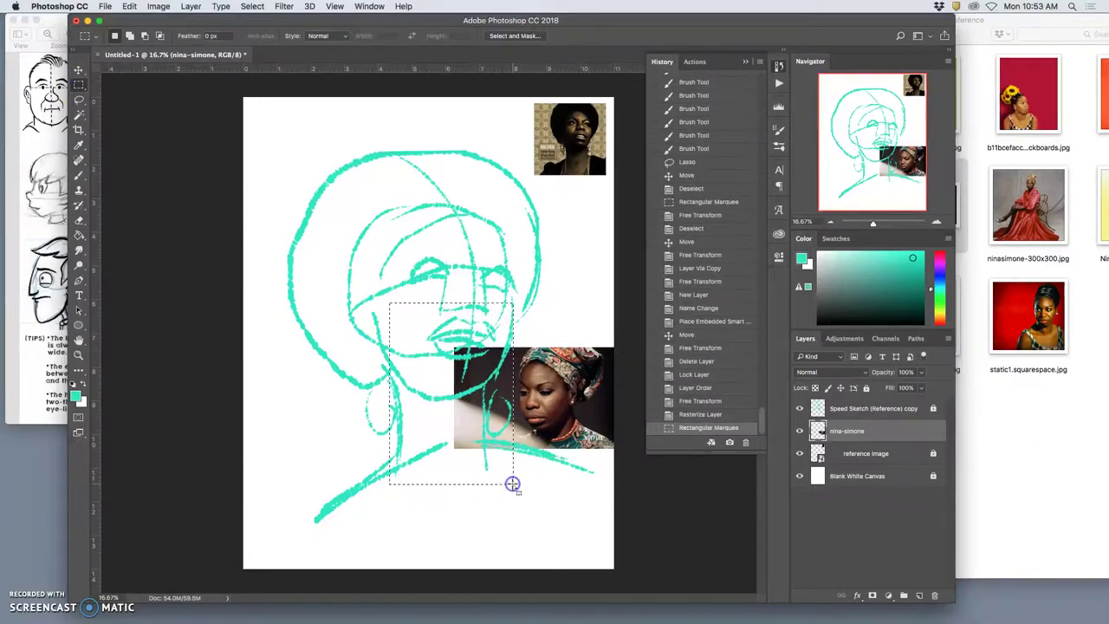
key("Delete")
key("super+d")
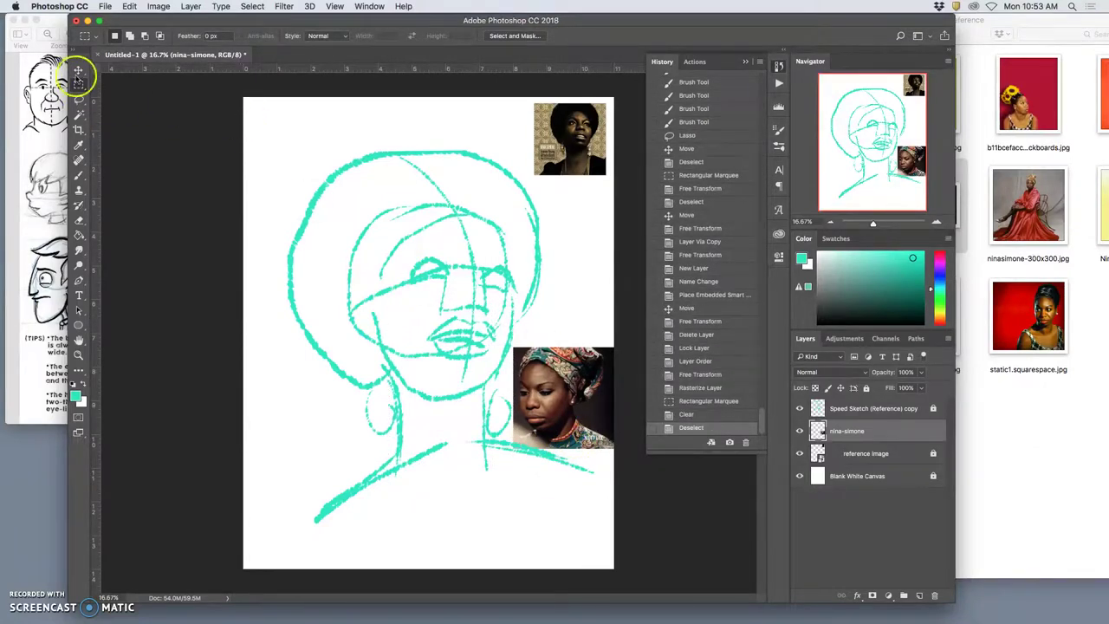
key("v")
left_click_drag(563, 384, 600, 227)
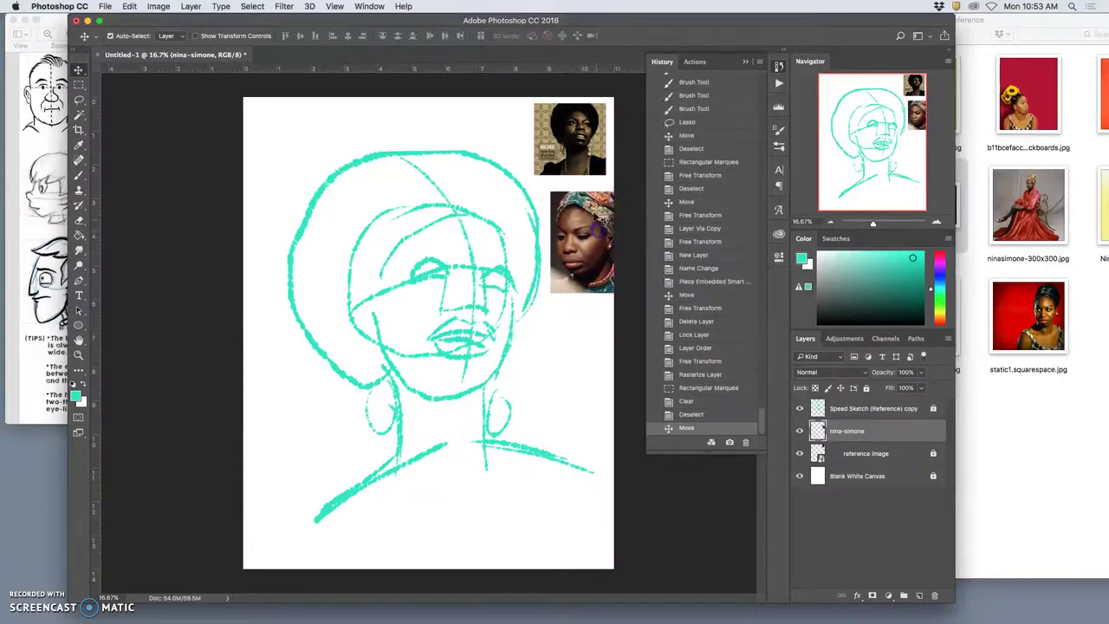
Step: Place NinaSimoneSleeve.jpg from the reference folder on the canvas's right side, beneath the nina-simone photo
left_click(1021, 424)
left_click_drag(1008, 39, 881, 76)
left_click_drag(1004, 244, 460, 465)
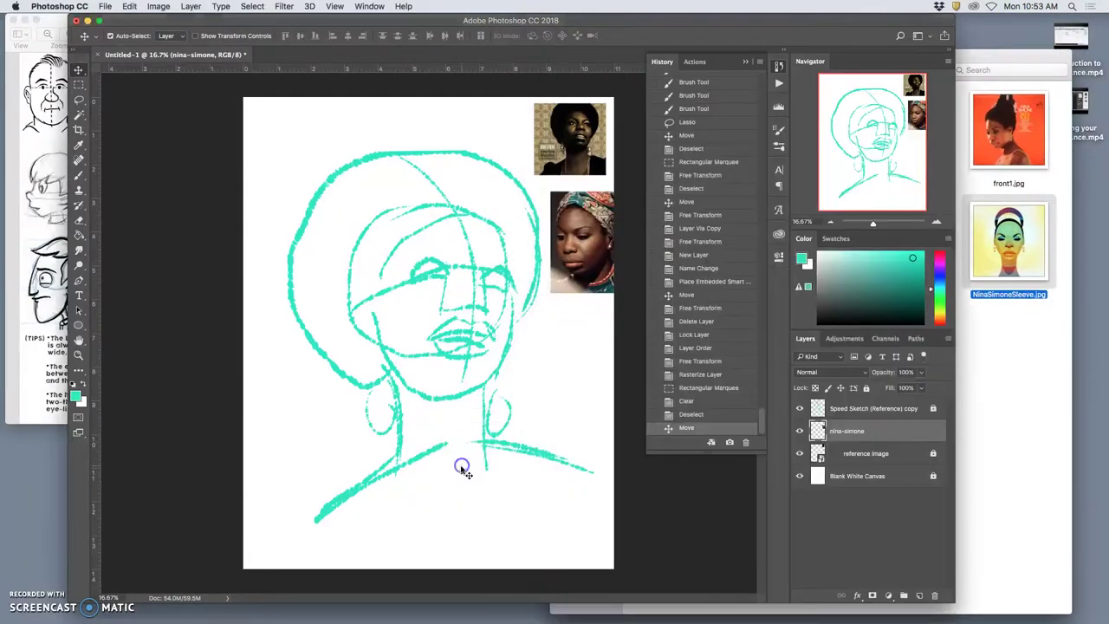
left_click_drag(467, 359, 617, 406)
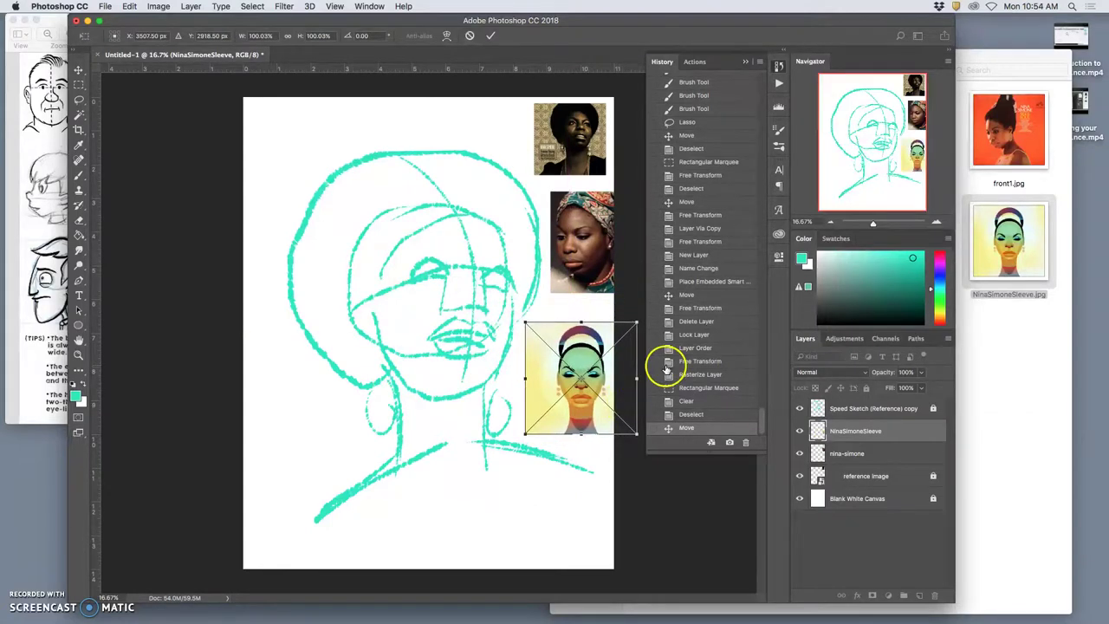
key("Return")
Step: Place front1.jpg from the reference folder at the canvas's lower right, below the sleeve artwork, scaled to 37.95%
left_click_drag(1008, 130, 558, 517)
left_click_drag(500, 376, 513, 446)
left_click_drag(308, 272, 444, 406)
left_click_drag(514, 459, 298, 135)
mouse_move(371, 224)
left_mouse_down()
mouse_move(384, 243)
mouse_move(377, 227)
left_mouse_up()
left_click_drag(343, 150, 573, 489)
left_click(483, 434)
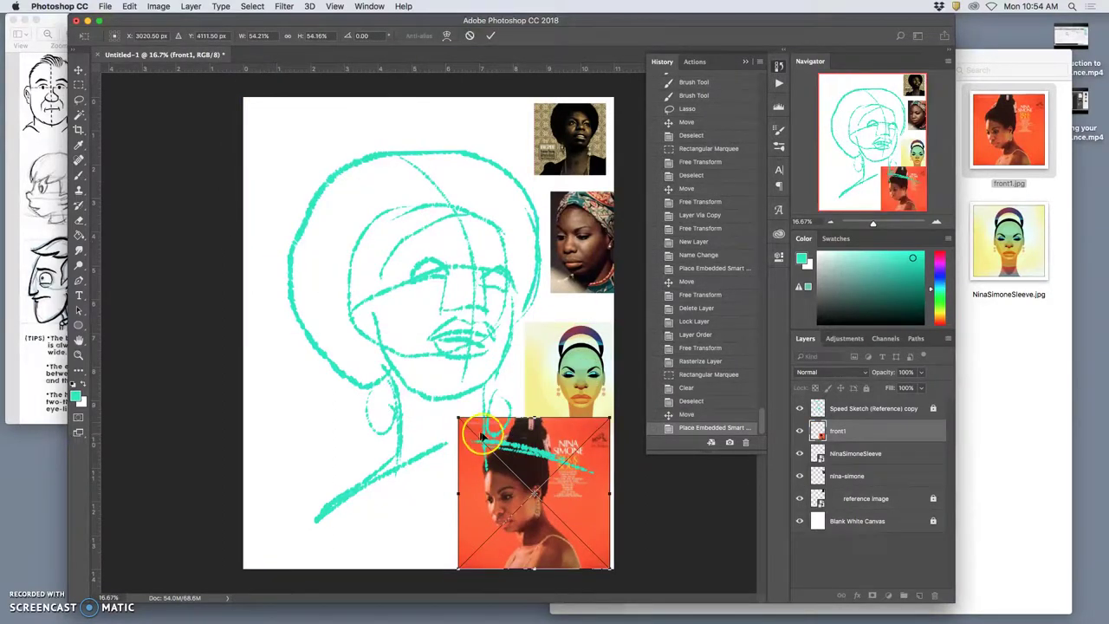
left_click_drag(463, 424, 572, 464)
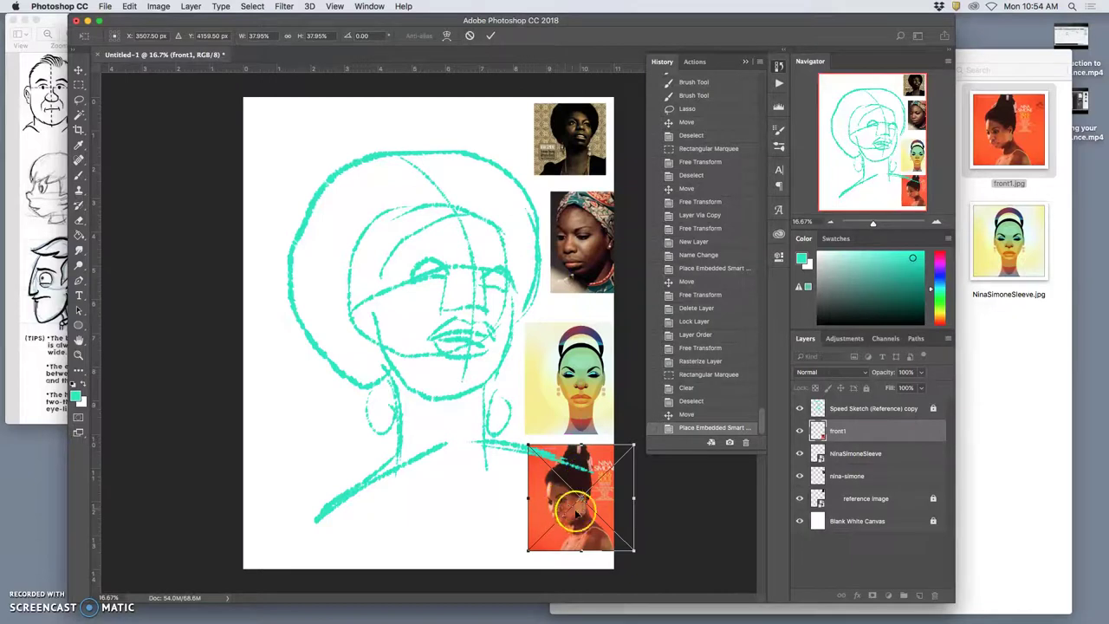
double_click(570, 525)
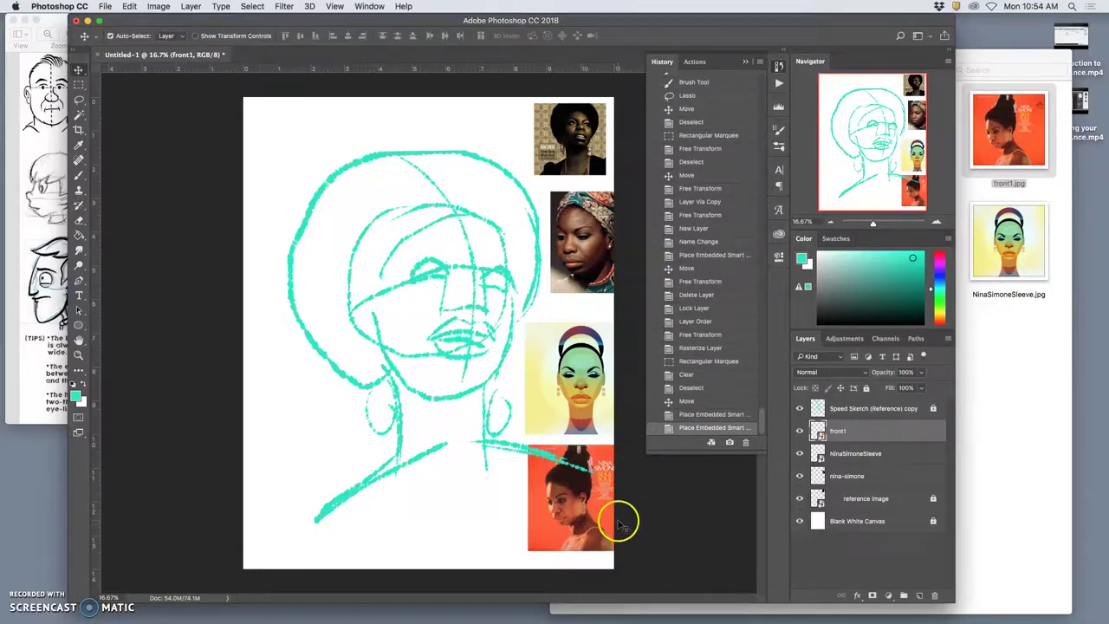
Step: Flip the front1 image horizontally and shift it slightly left so more of the face is on the canvas
key("super+t")
right_click(583, 472)
left_click(620, 605)
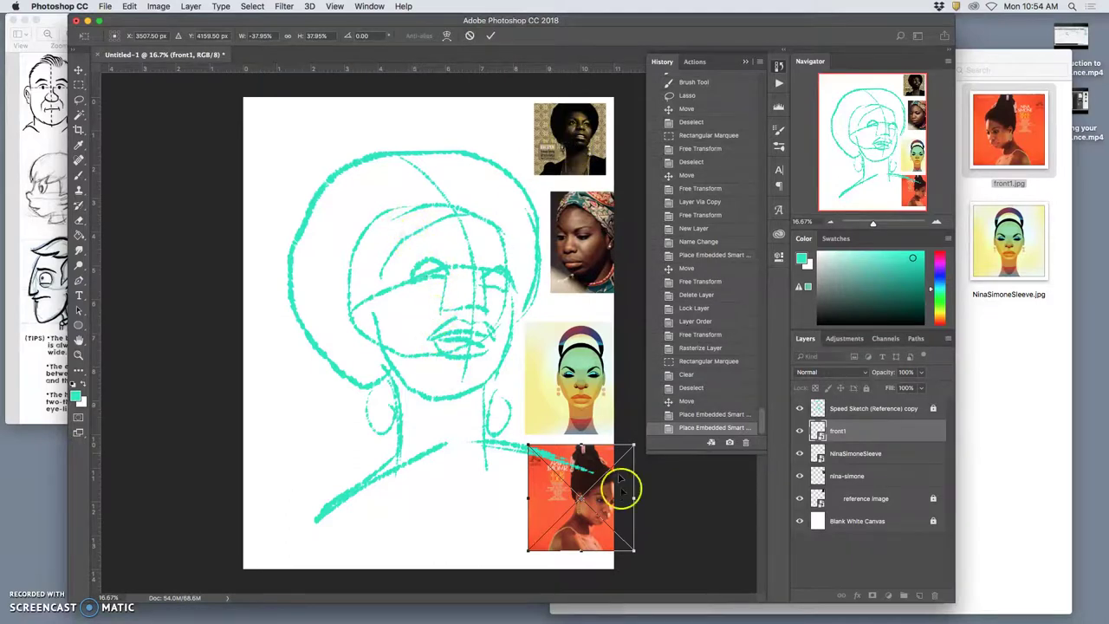
left_click_drag(598, 496, 586, 498)
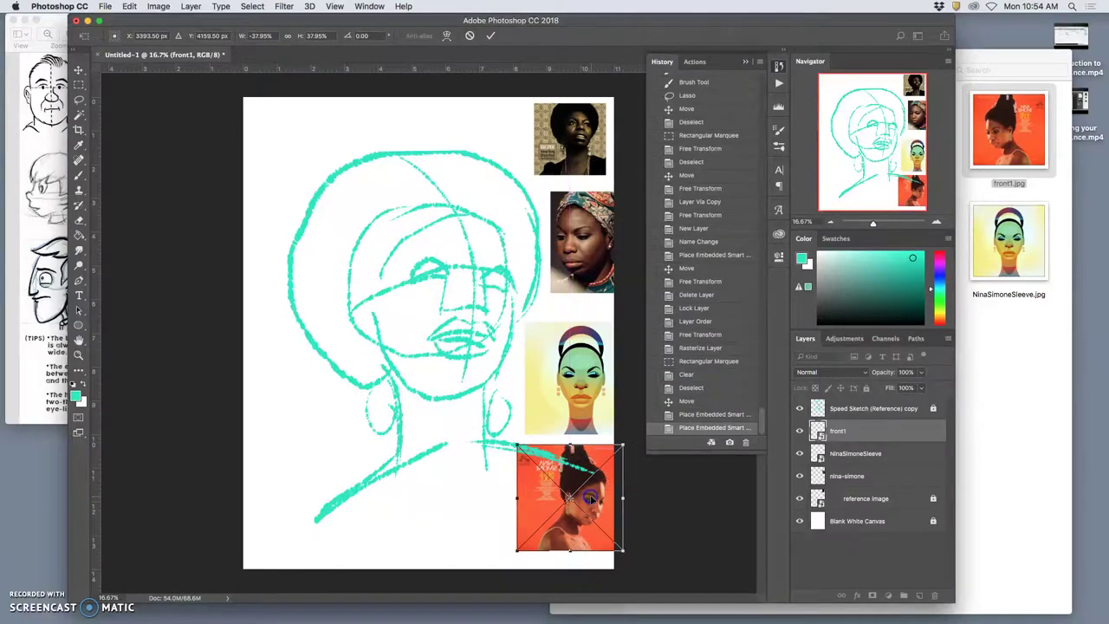
key("Return")
left_click(124, 206)
Step: Rasterize the front1 layer
left_click(873, 428)
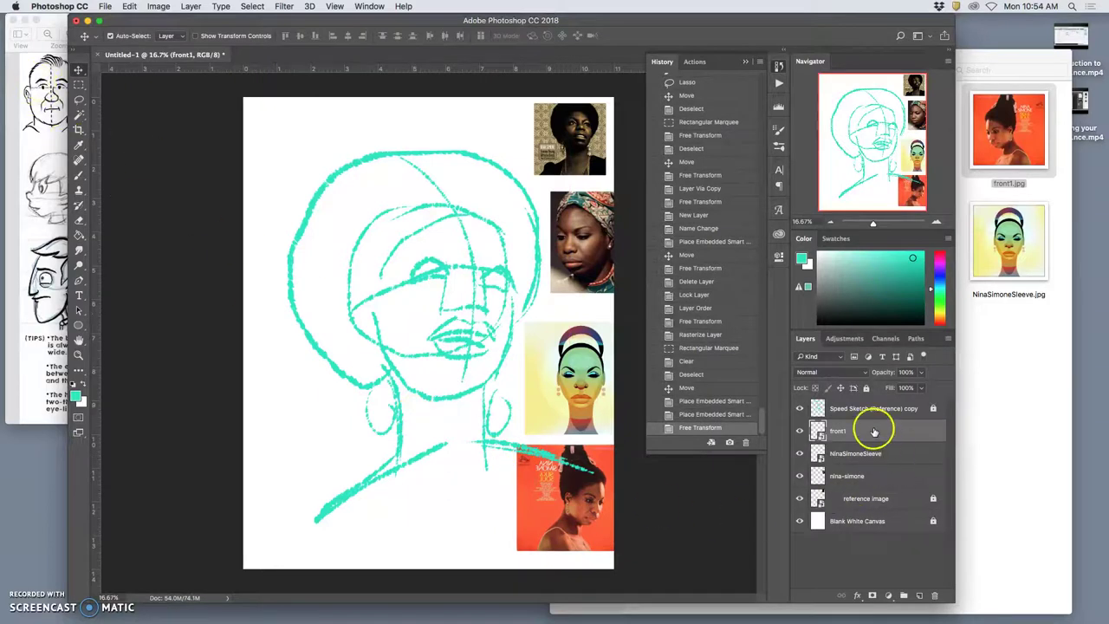
right_click(870, 420)
left_click(910, 318)
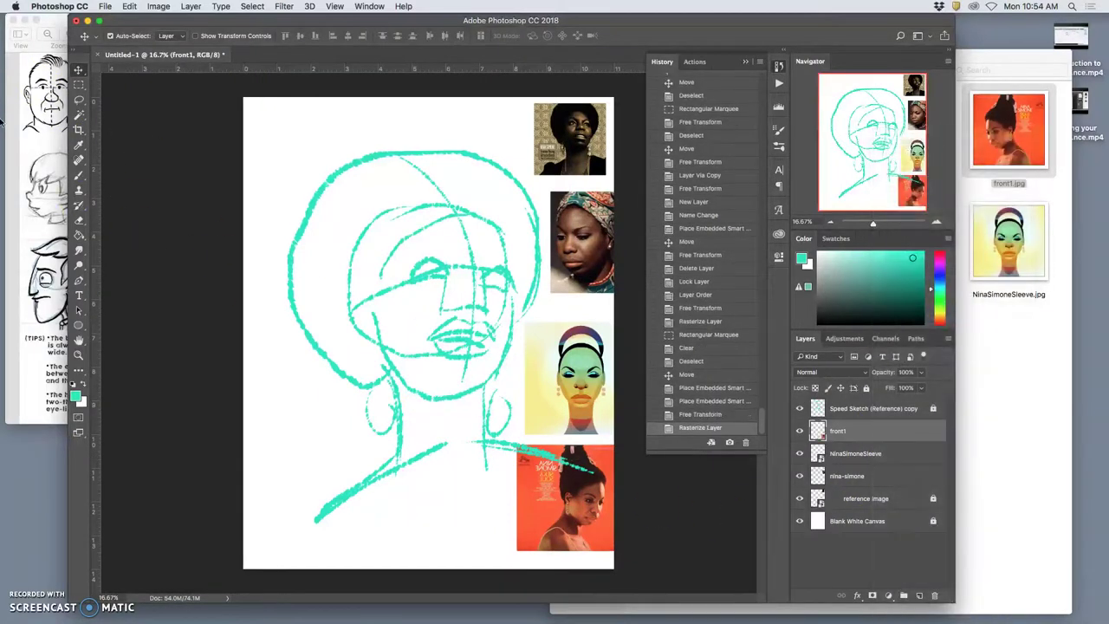
Step: Clear the left part of the front1 image using a freehand lasso selection that also spans the sleeve artwork's left edge
left_click(78, 103)
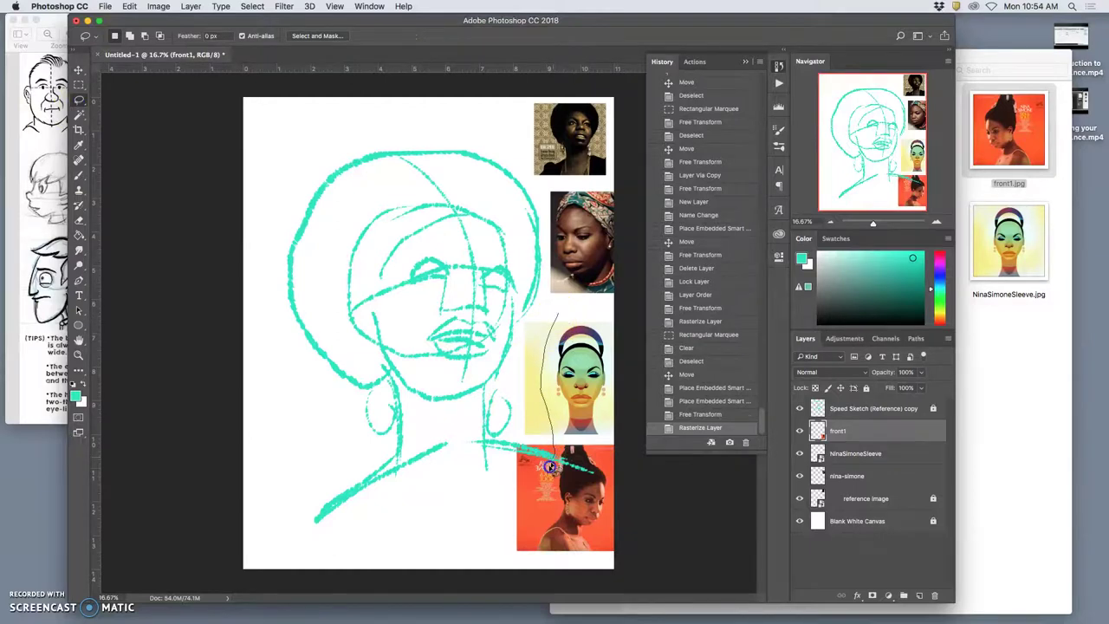
mouse_move(531, 537)
left_mouse_down()
mouse_move(465, 540)
mouse_move(516, 344)
left_mouse_up()
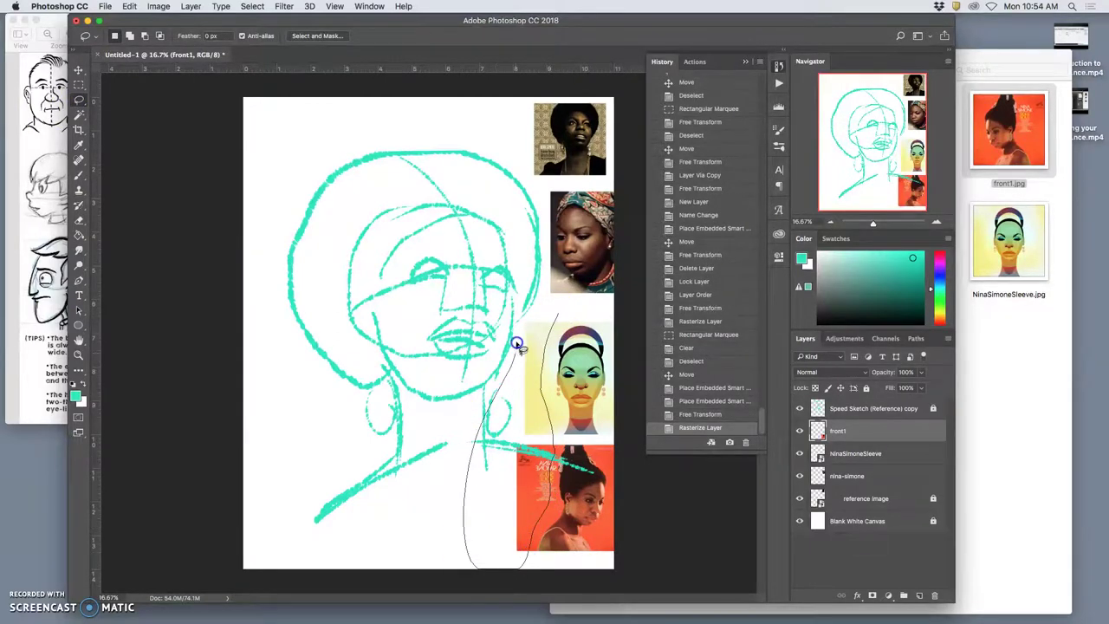
left_click_drag(541, 305, 543, 307)
key("Delete")
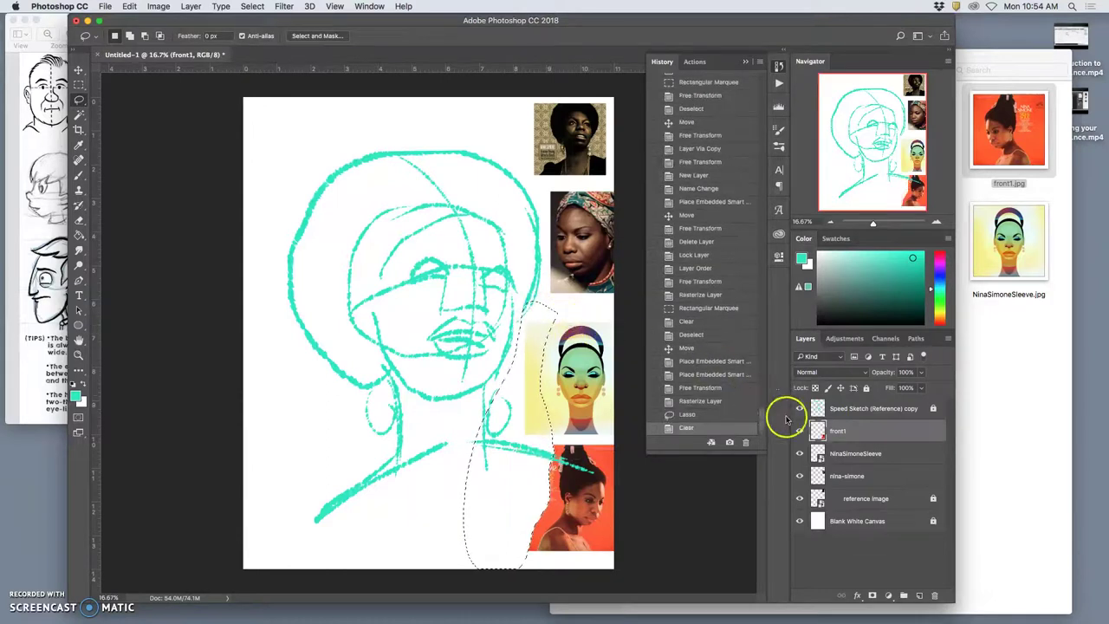
Step: Rasterize the NinaSimoneSleeve layer, clear its left edge with the same lasso selection, and deselect
left_click(857, 458)
right_click(858, 456)
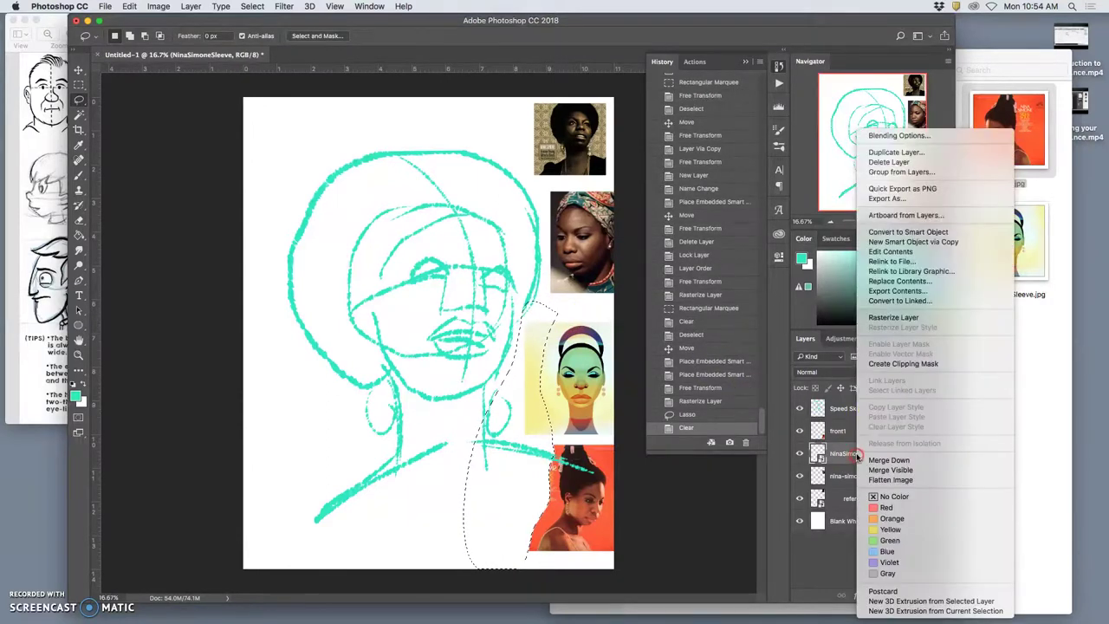
left_click(892, 318)
key("Delete")
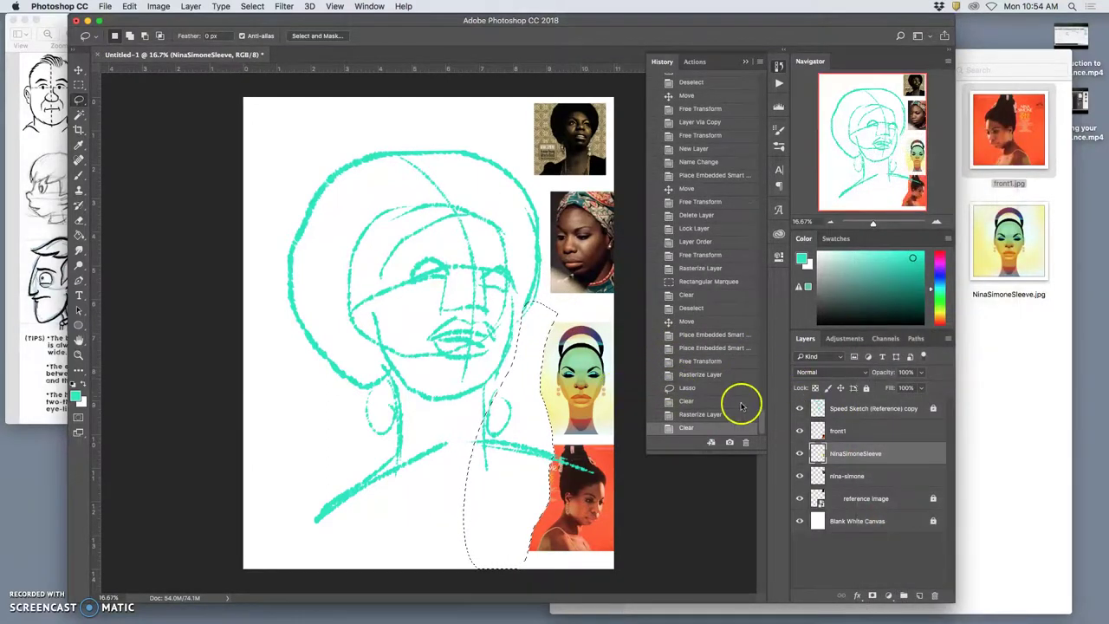
left_click(830, 477)
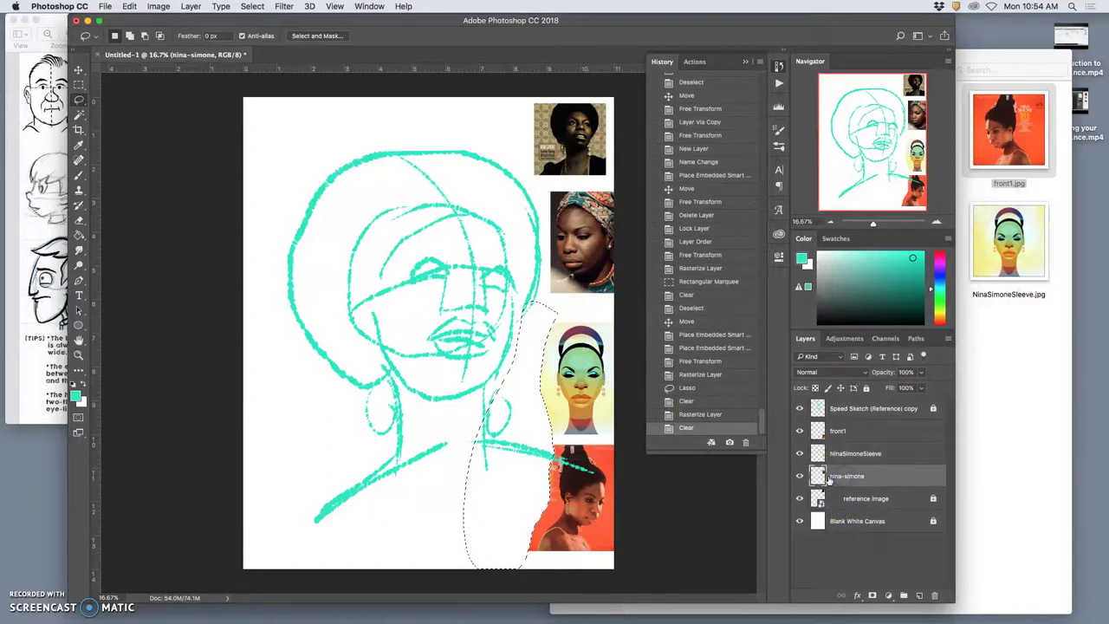
key("super+d")
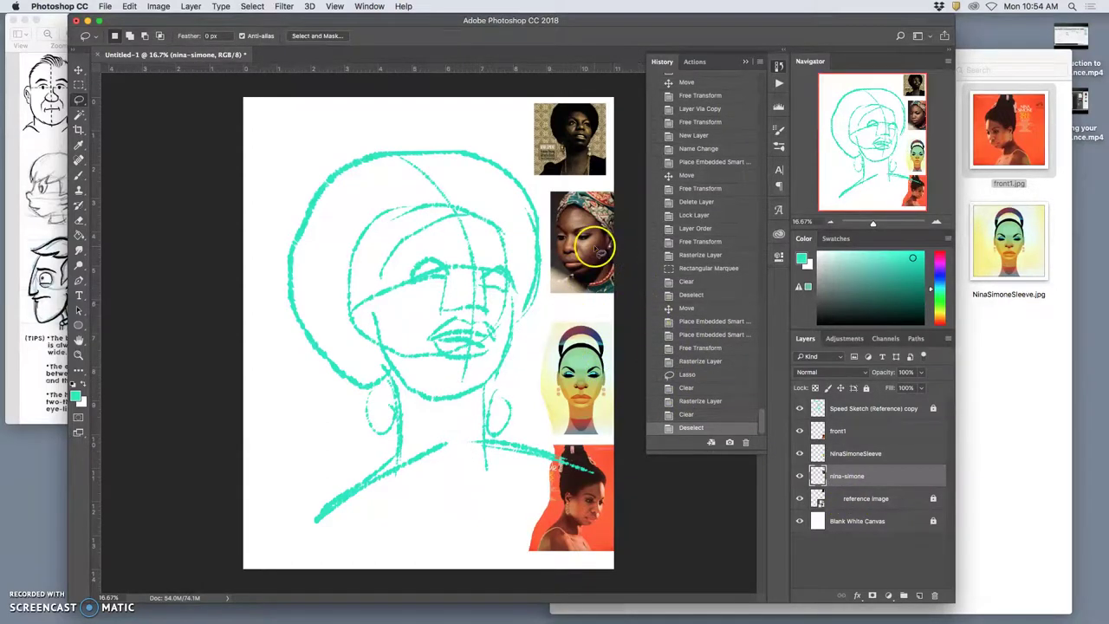
right_click(858, 503)
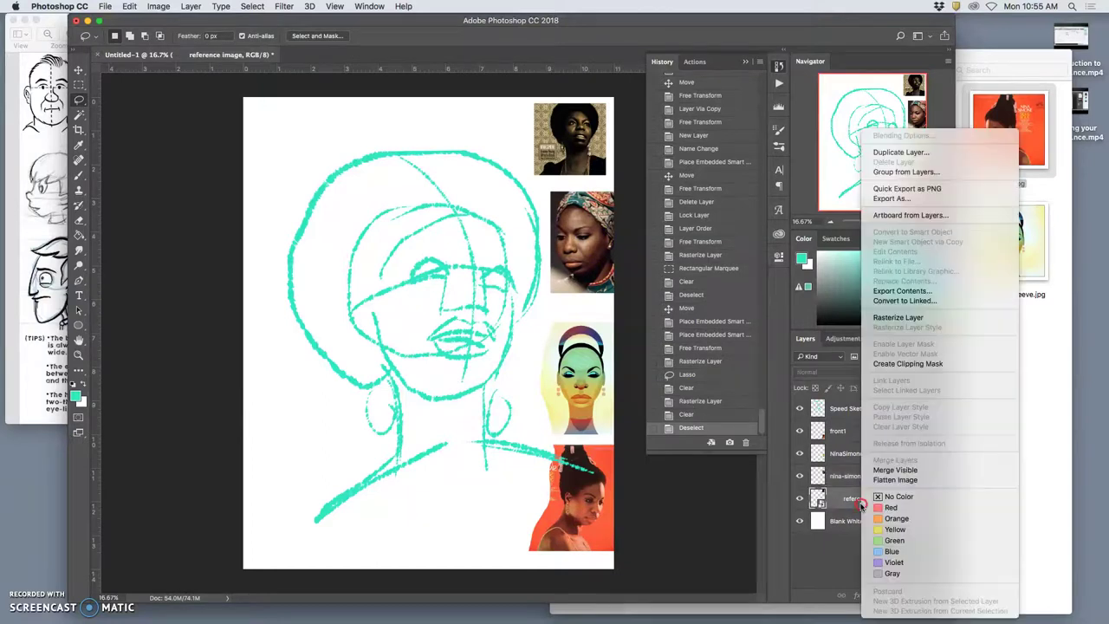
left_click(846, 502)
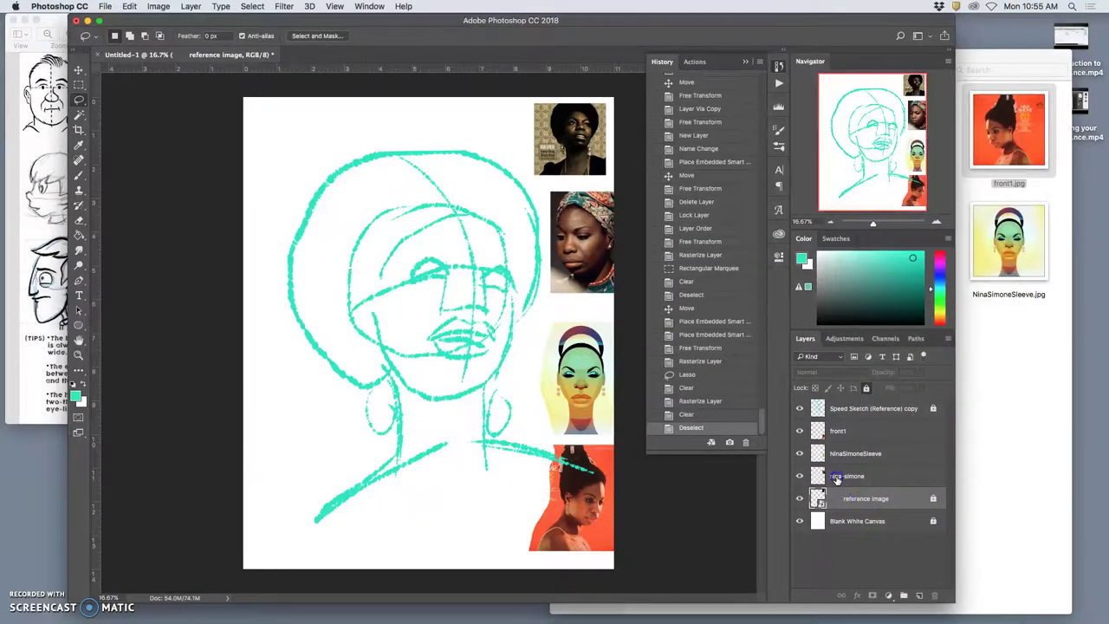
Step: Flip the nina-simone image horizontally, move it left so it lies fully on the canvas, and apply the transformation
left_click(834, 477)
key("ctrl+t")
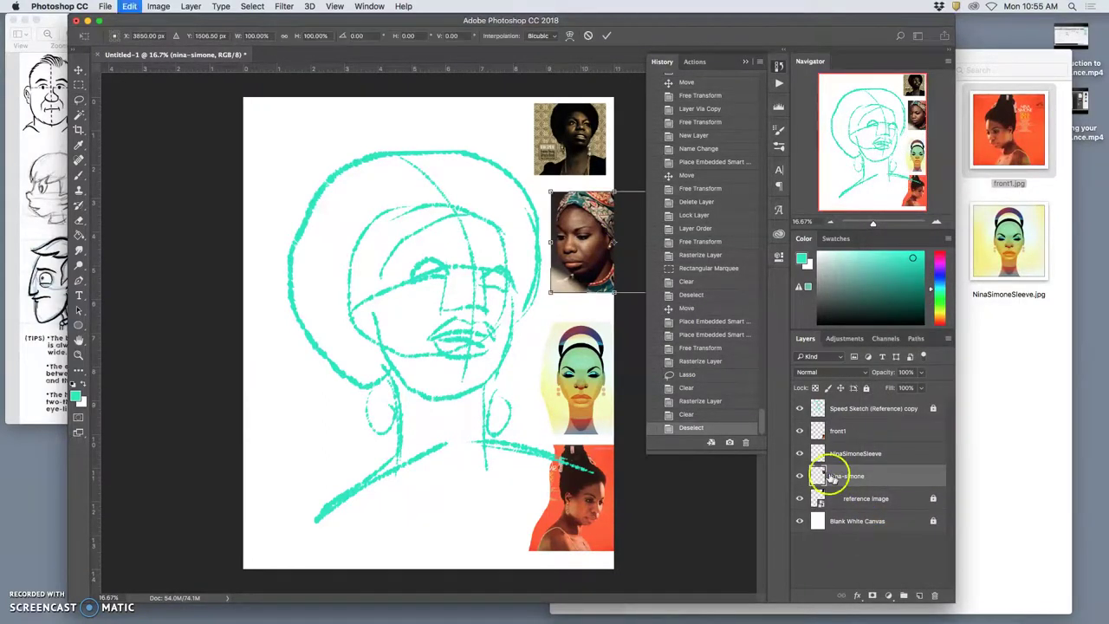
right_click(592, 273)
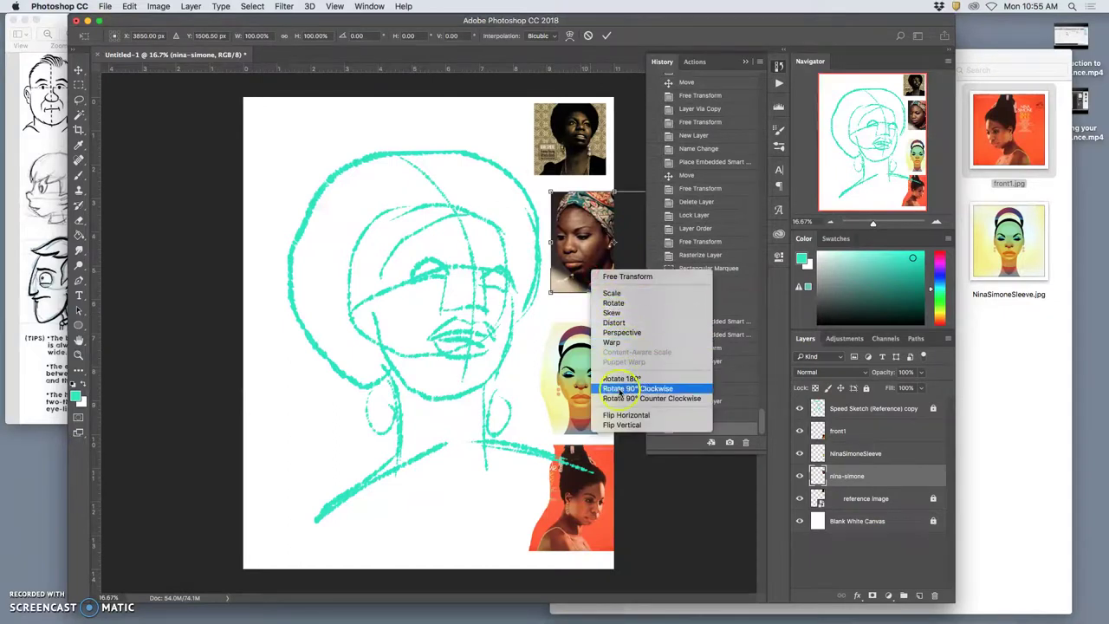
left_click(624, 423)
left_click_drag(586, 262, 524, 263)
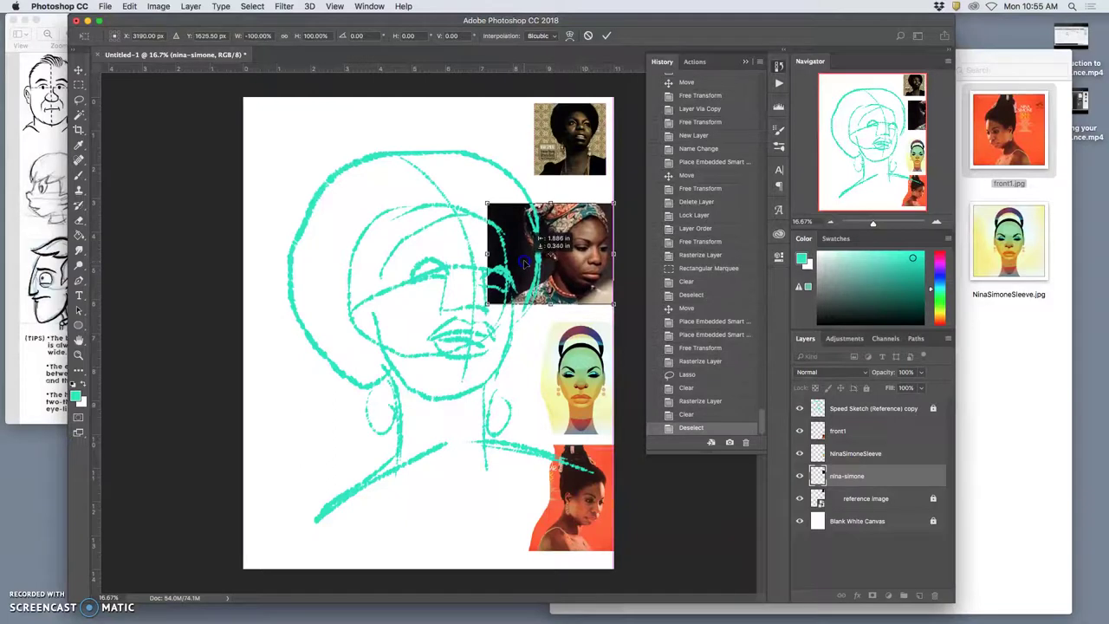
left_click(79, 101)
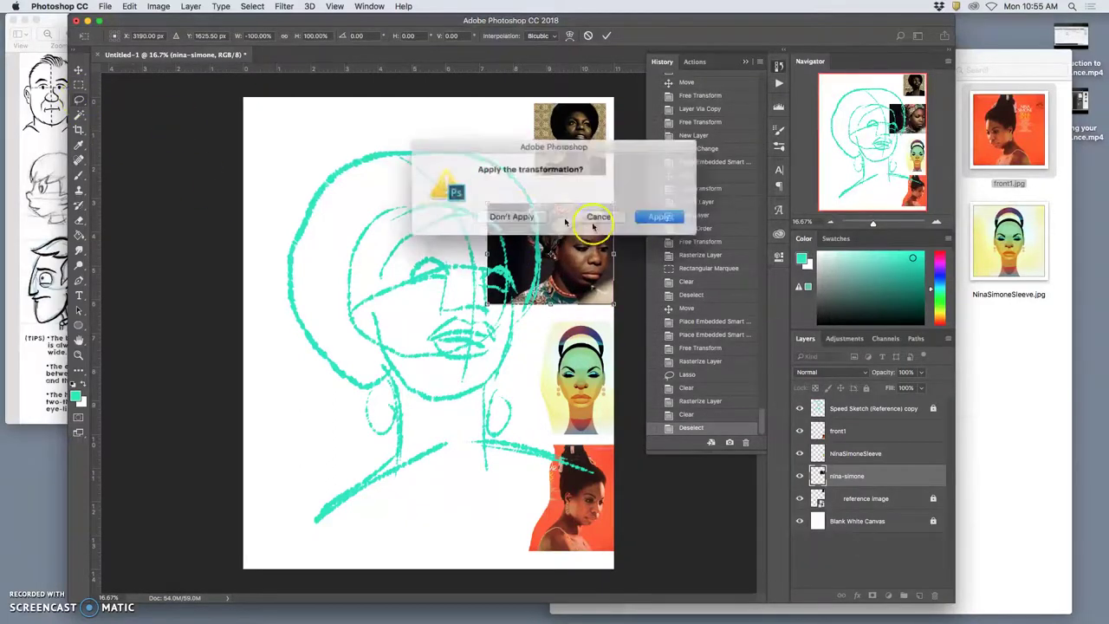
left_click(659, 217)
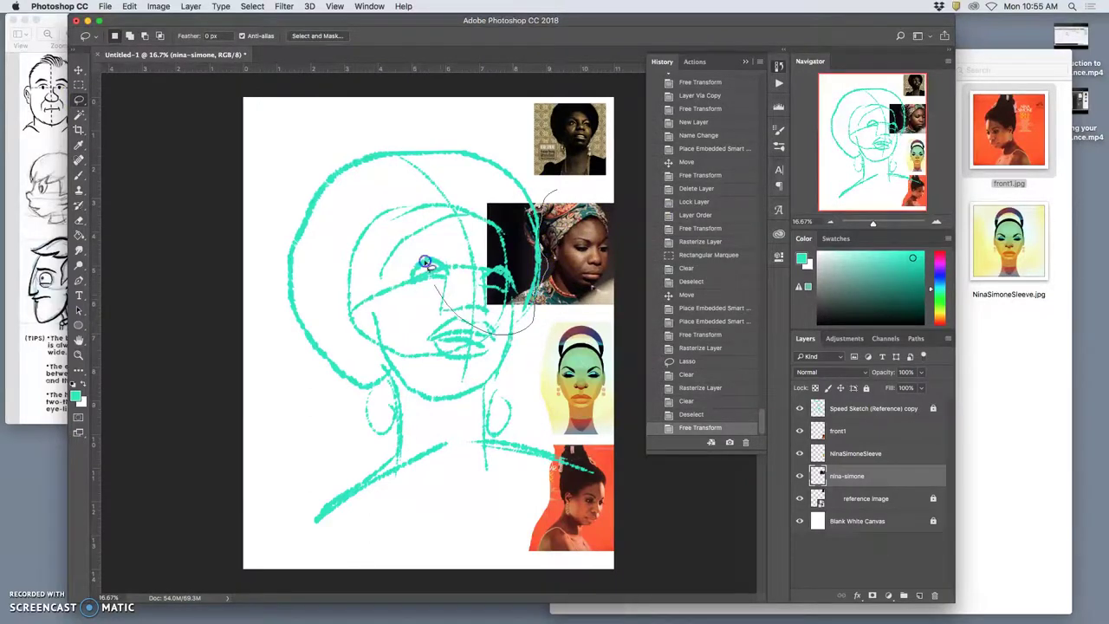
left_click_drag(528, 147, 533, 150)
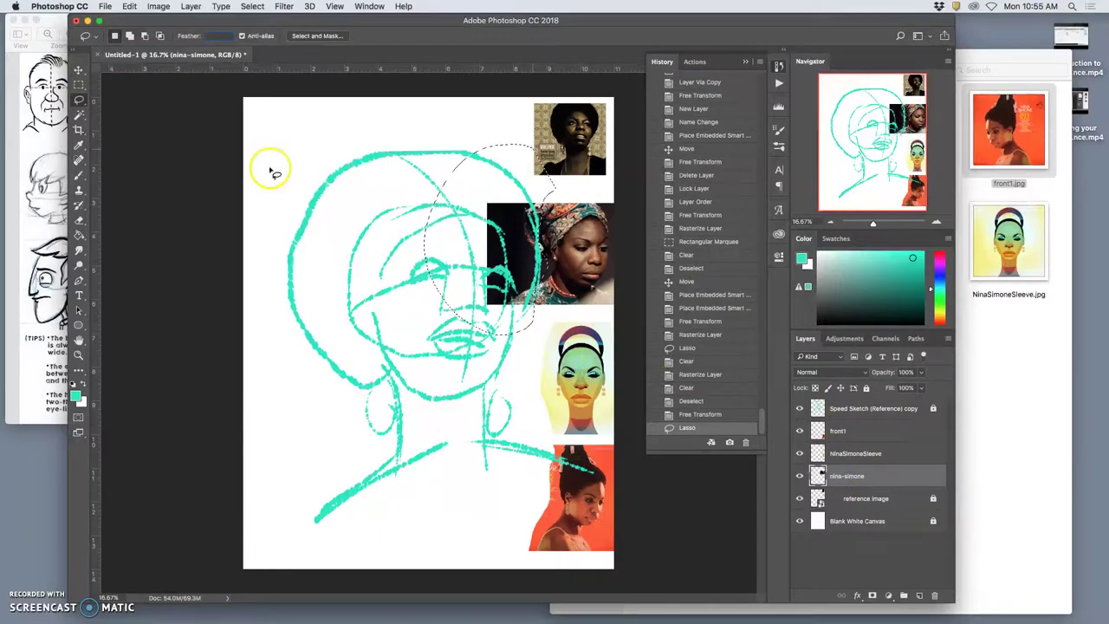
left_click(223, 131)
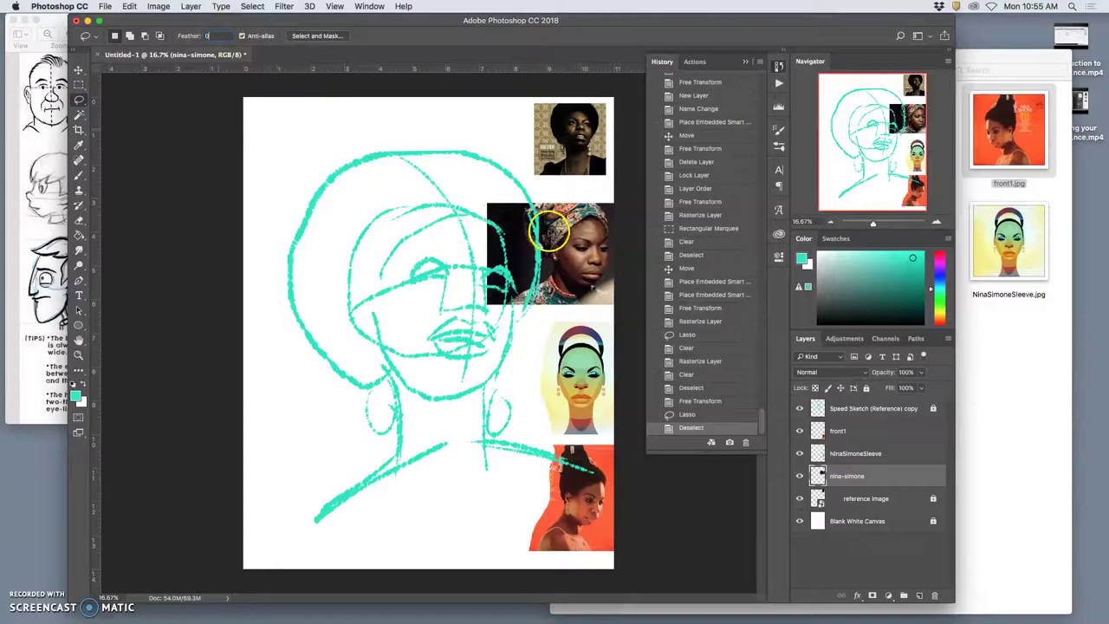
left_click_drag(547, 230, 545, 223)
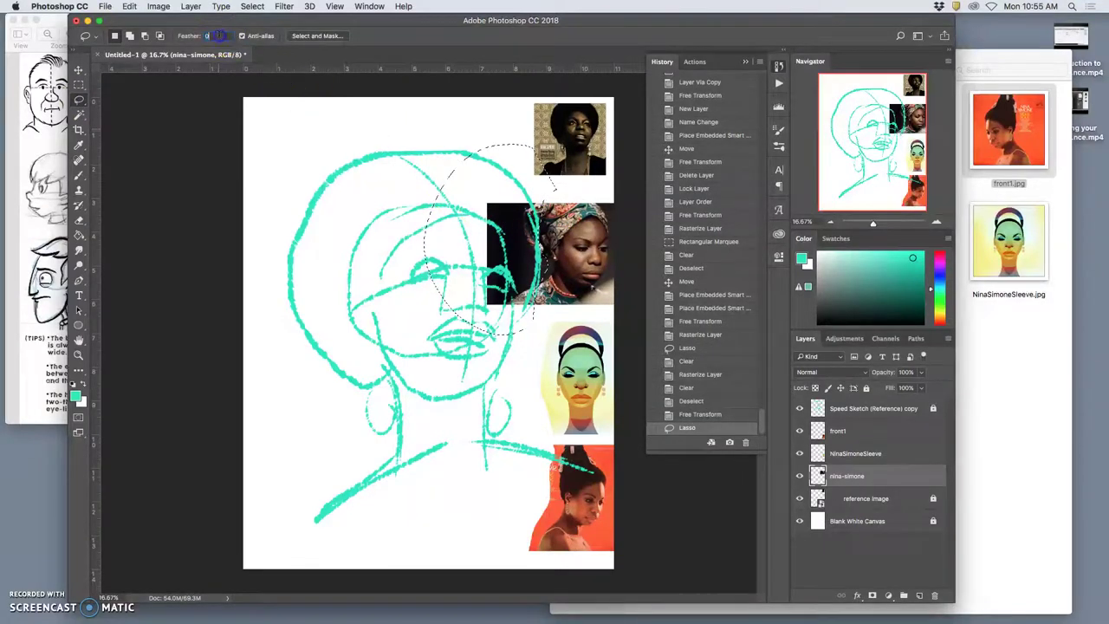
left_click(274, 123)
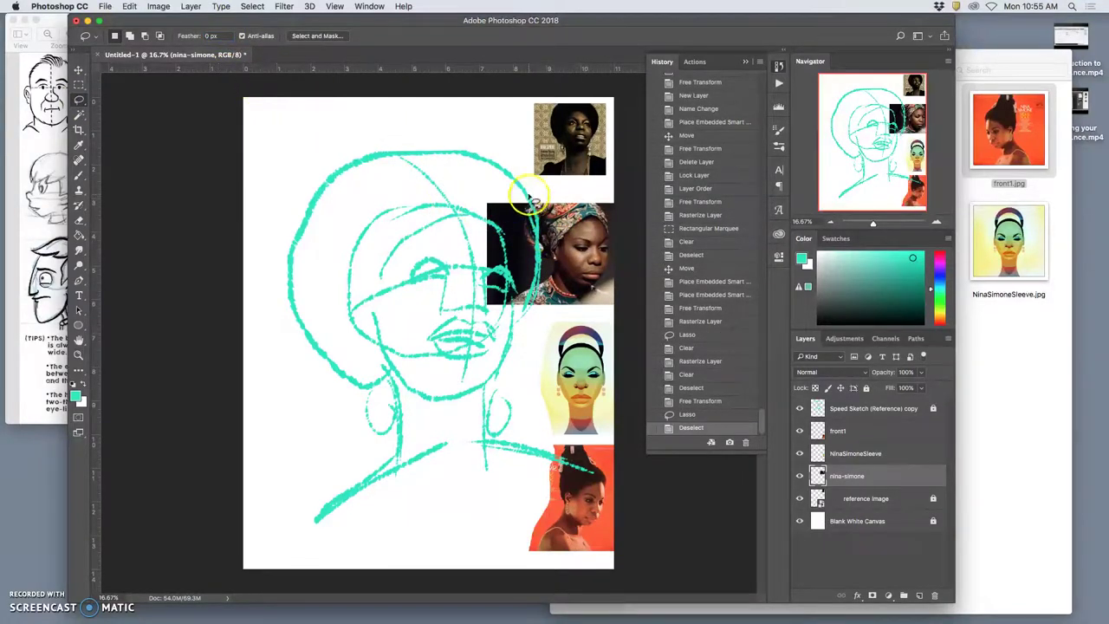
Step: Clear the dark background left of the head in the nina-simone image with two freehand lasso selections, and deselect
left_click_drag(438, 223, 490, 162)
key("BackSpace")
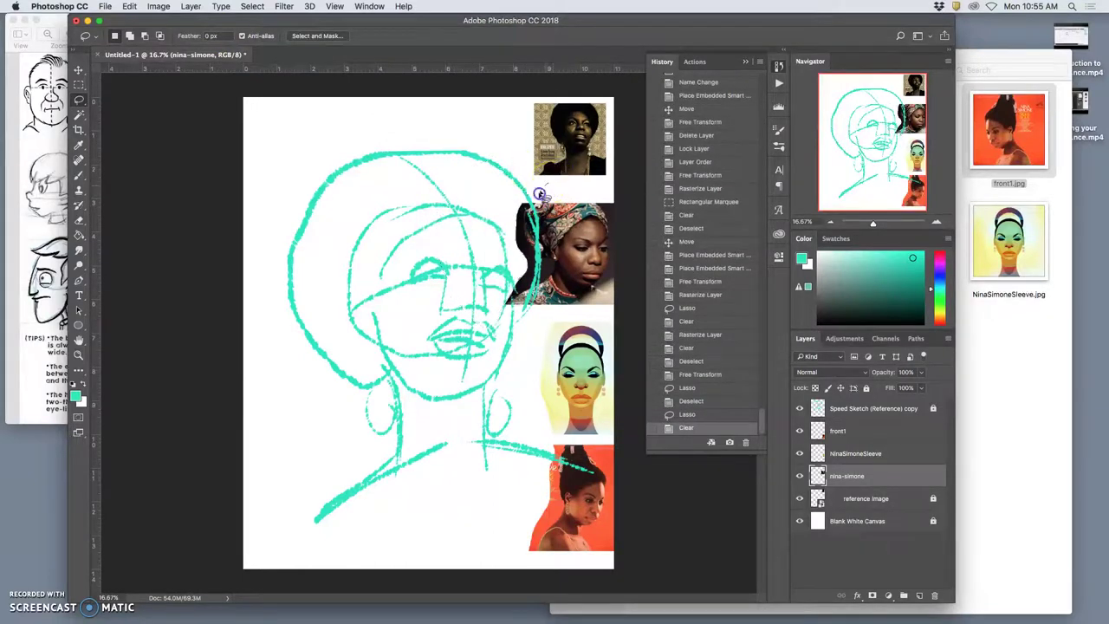
mouse_move(500, 330)
left_mouse_down()
mouse_move(473, 265)
mouse_move(503, 199)
left_mouse_up()
key("BackSpace")
left_click(457, 231)
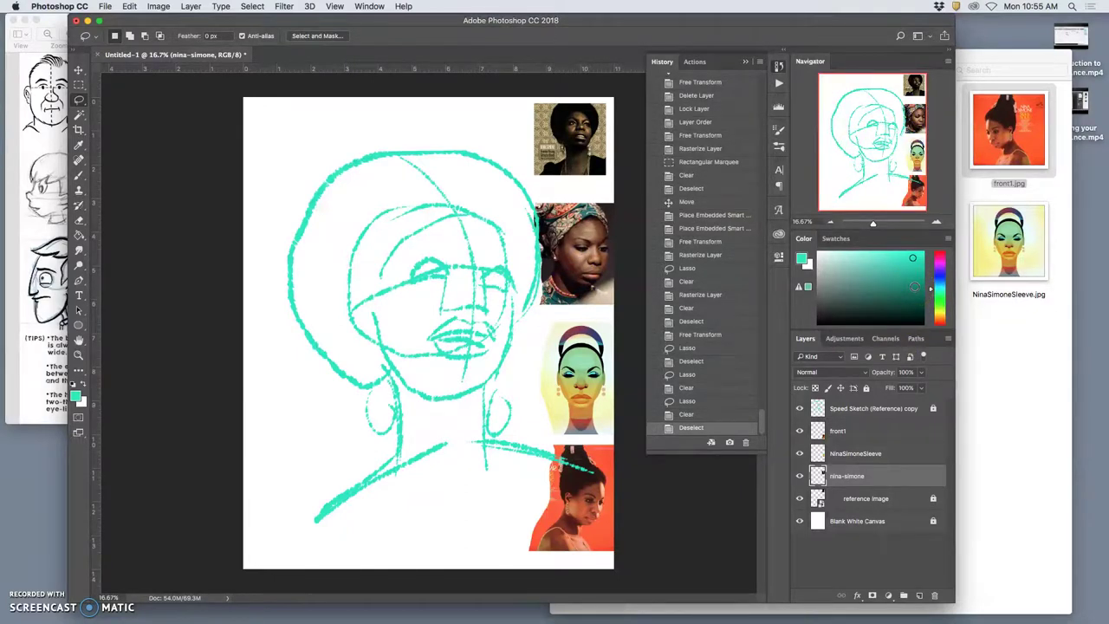
Step: Group the front1, NinaSimoneSleeve, nina-simone and reference image layers, and lock the group
left_click(892, 459, "shift")
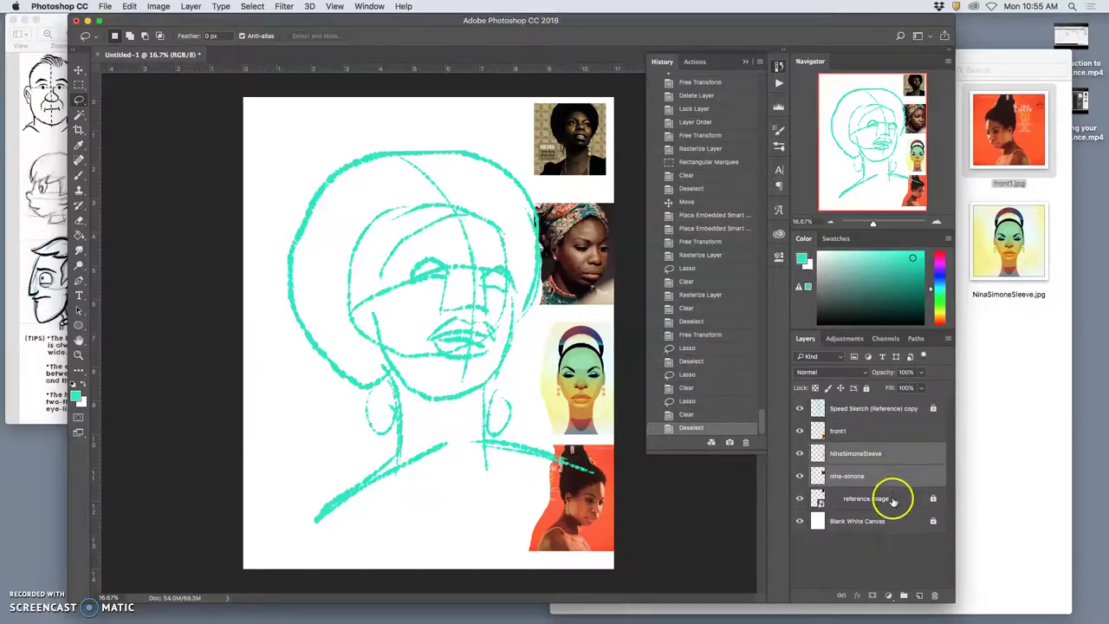
left_click(896, 500, "shift")
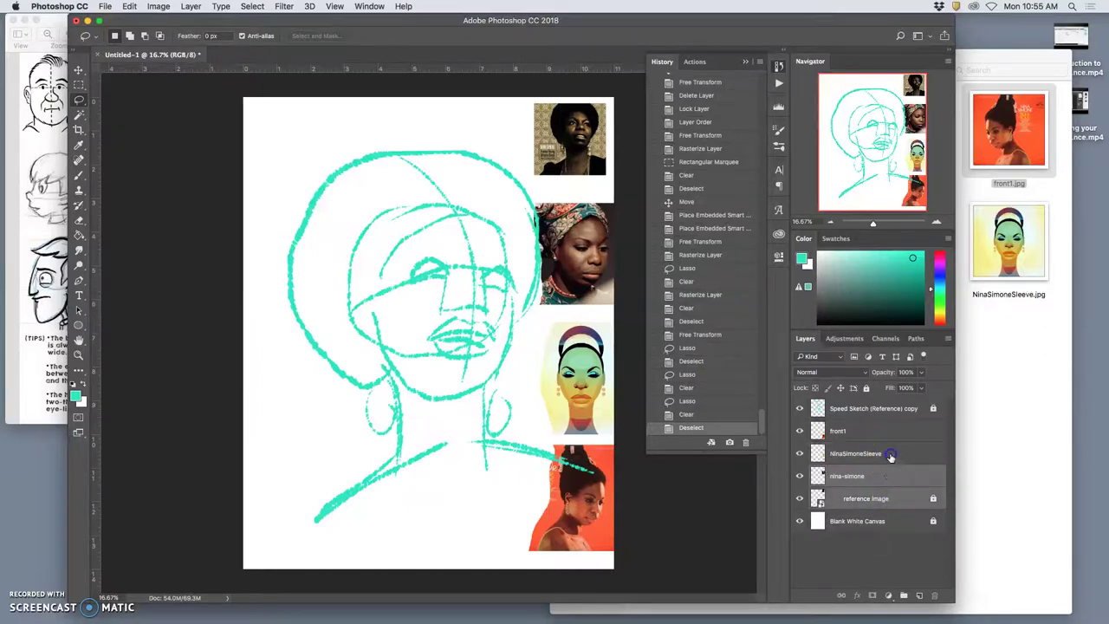
left_click(892, 455, "shift")
left_click(894, 433, "shift")
left_click(914, 500, "shift")
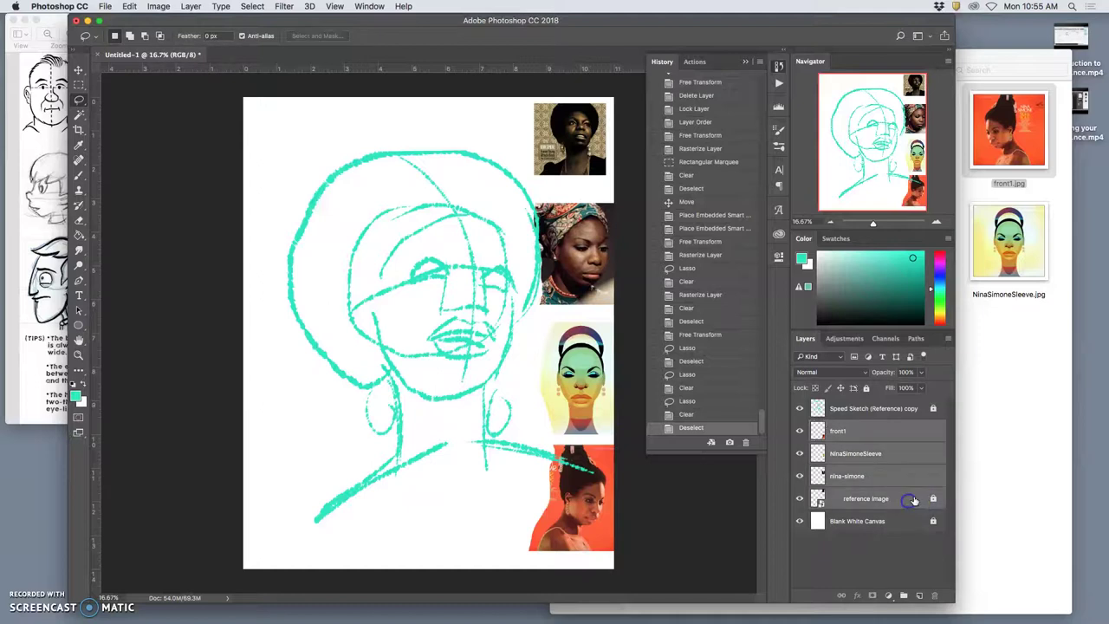
left_click(906, 596)
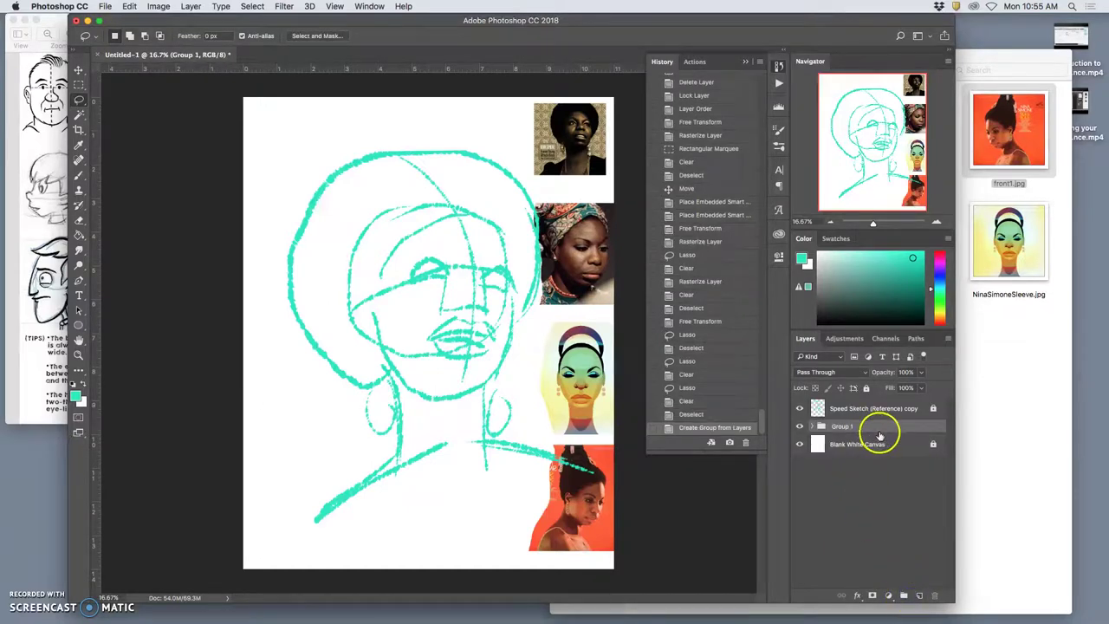
left_click(869, 390)
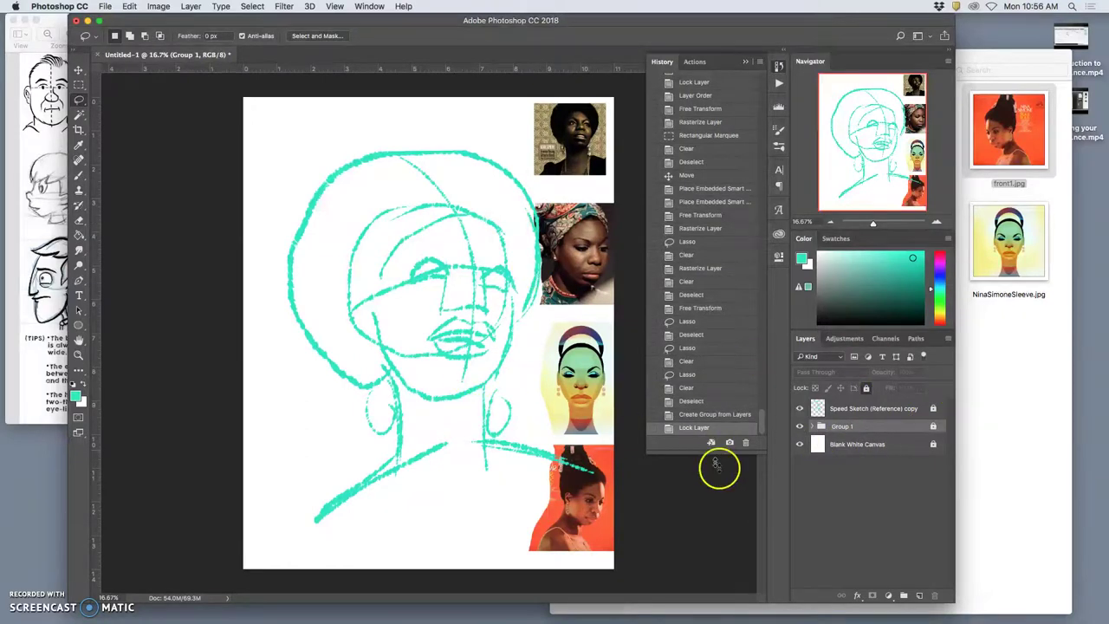
Step: Create a new layer directly above the locked reference group and name it Flat Local Color
left_click(891, 414)
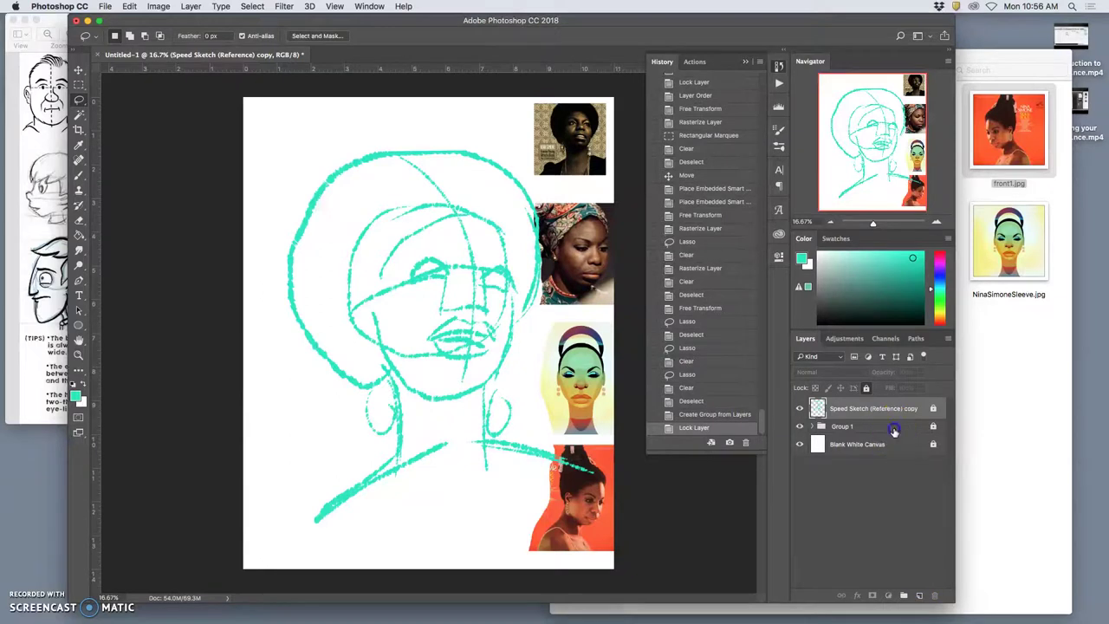
left_click(894, 427)
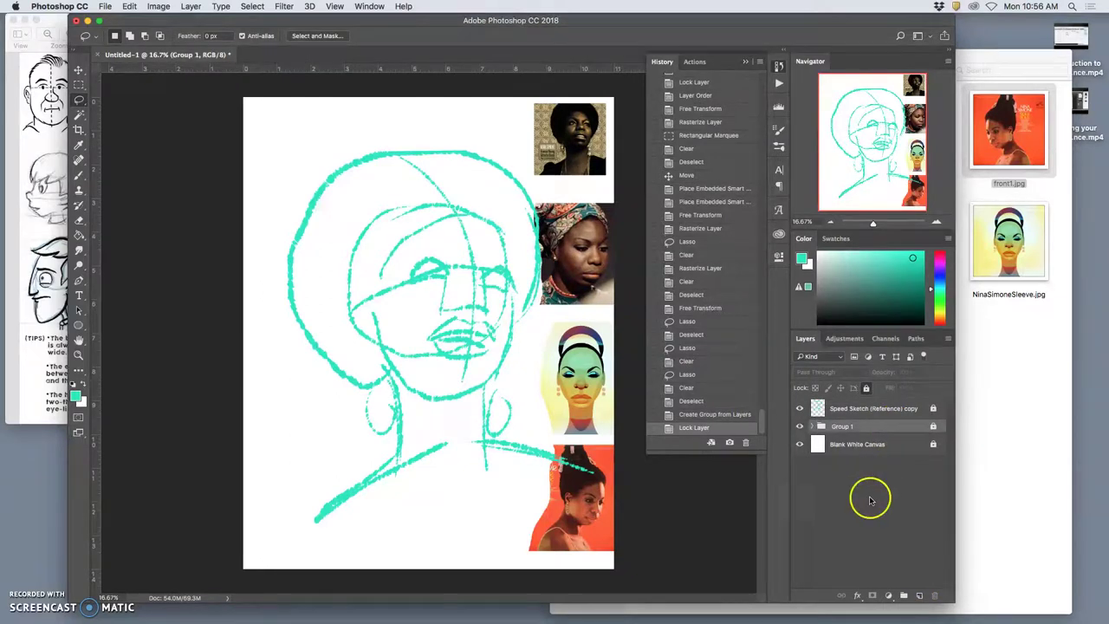
left_click(921, 597)
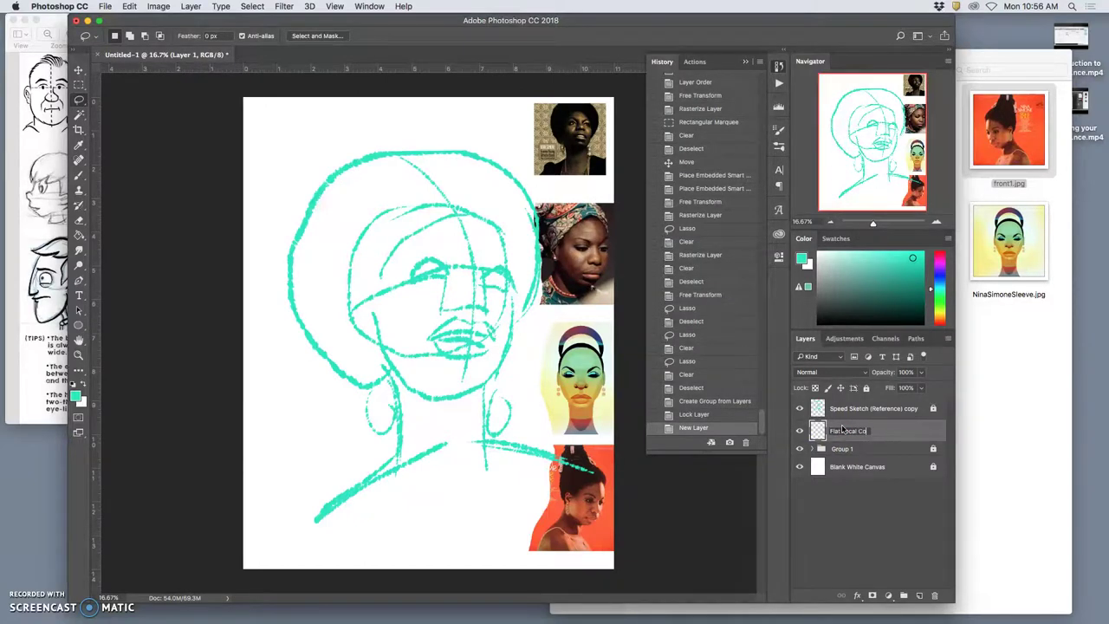
Step: Switch to Chrome and review the digital painting steps in the Digital Coloring and Painting Primer PDF
mouse_move(723, 617)
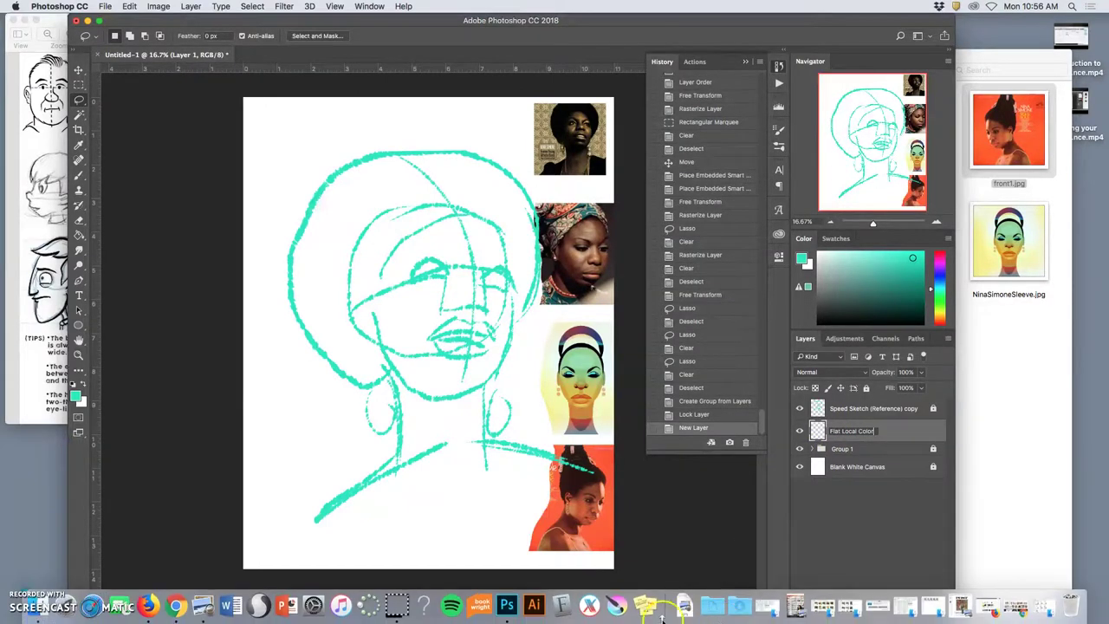
left_click(176, 607)
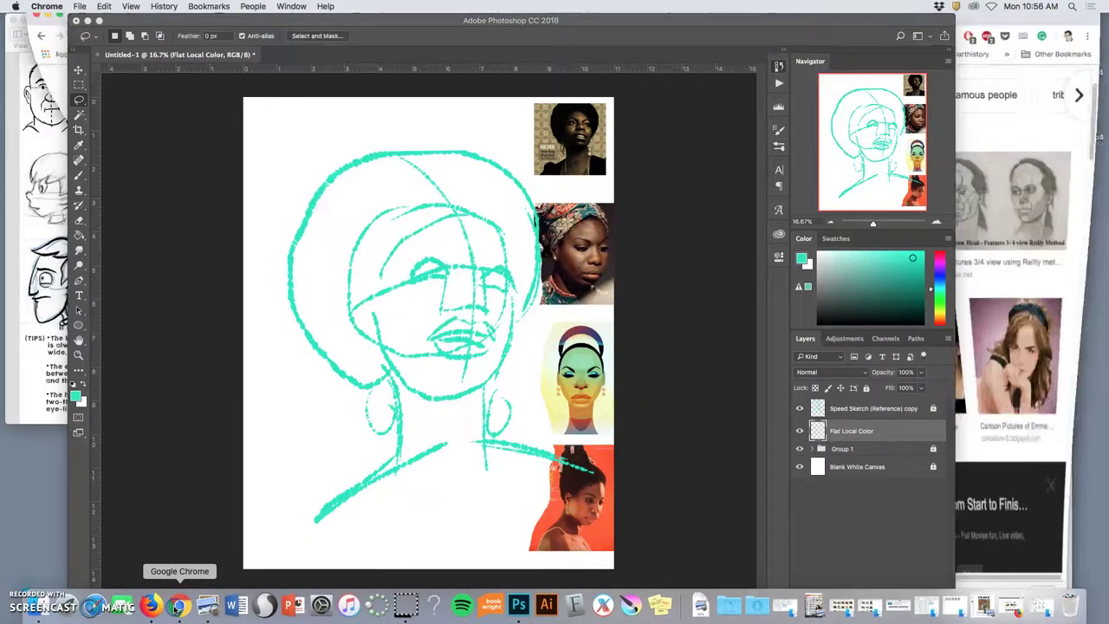
left_click(663, 27)
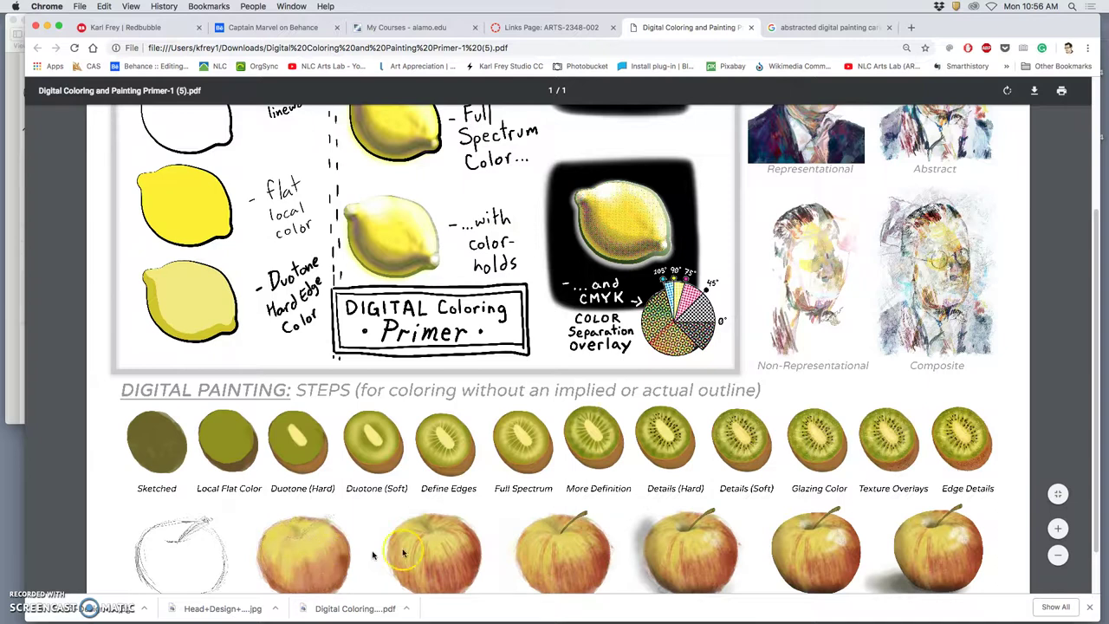
scroll(329, 551, "down", 1)
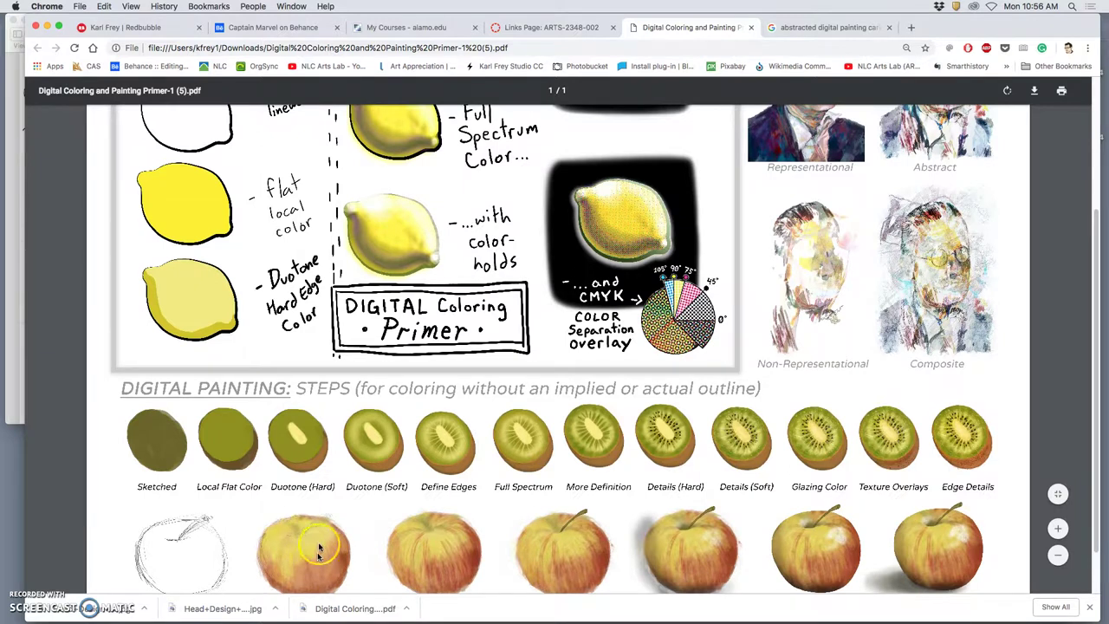
left_click(46, 28)
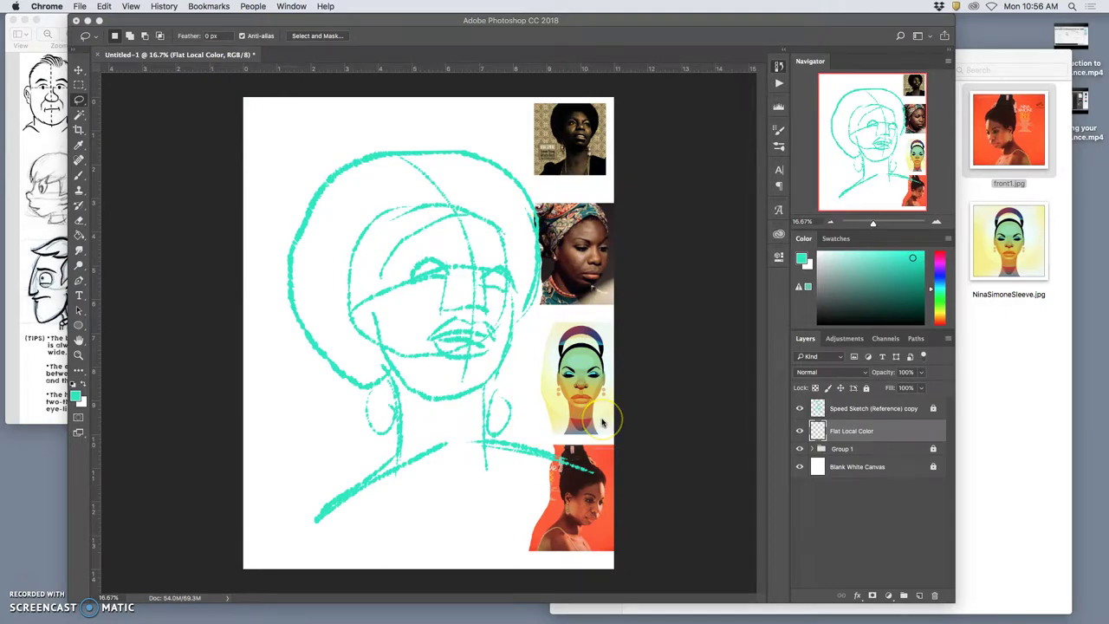
Step: Switch to the Brush tool in Photoshop, set the brush size to 284 px, and check the brush's texture settings
left_click(79, 176)
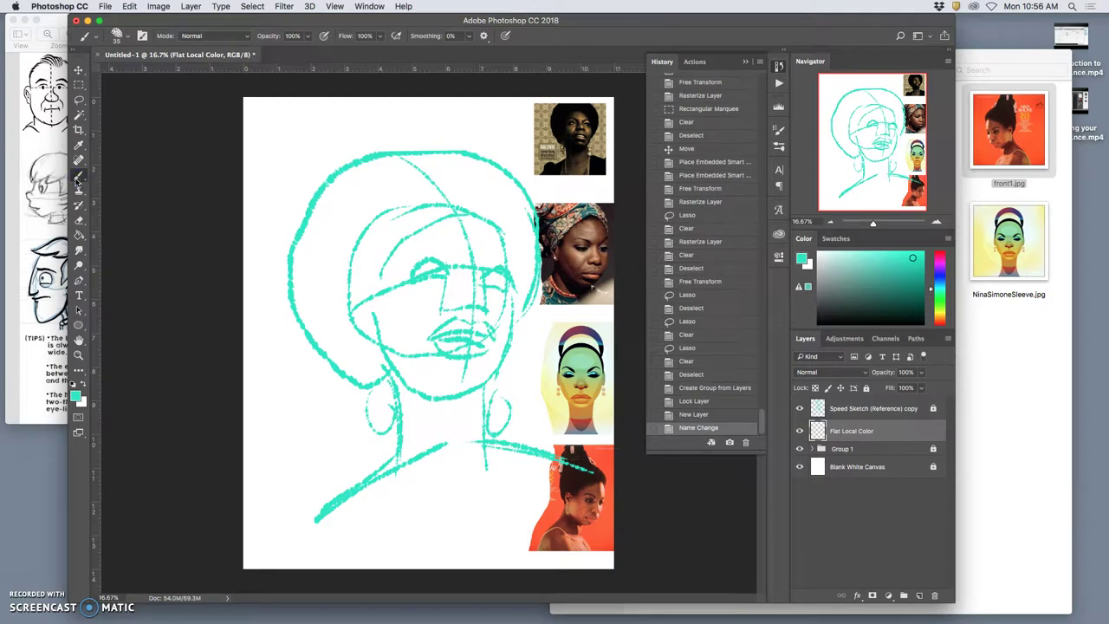
left_click(120, 37)
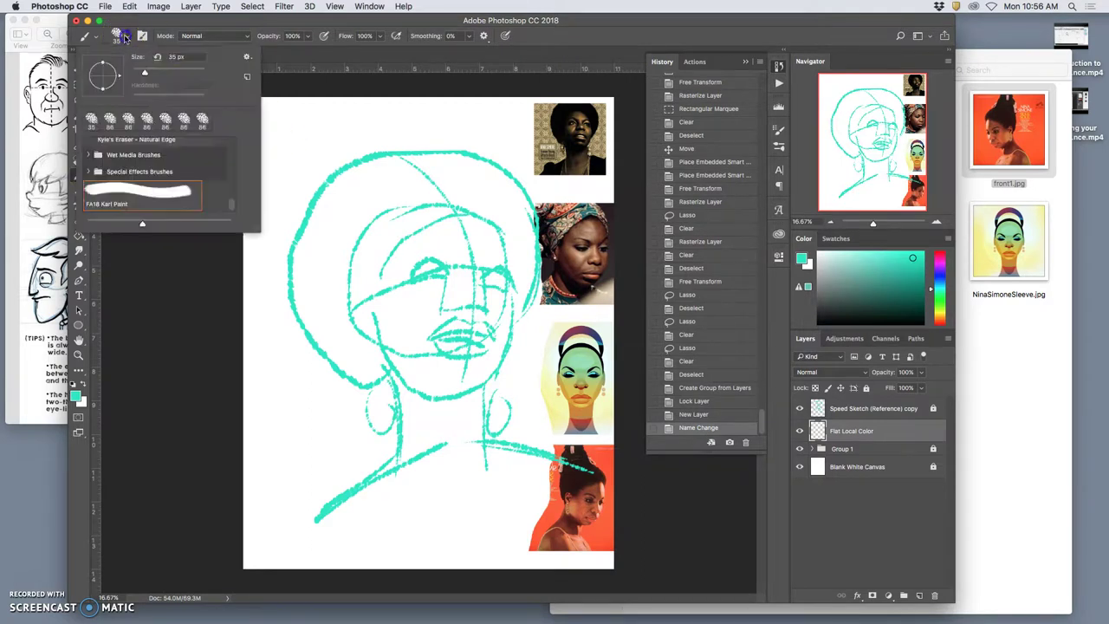
left_click_drag(178, 70, 190, 72)
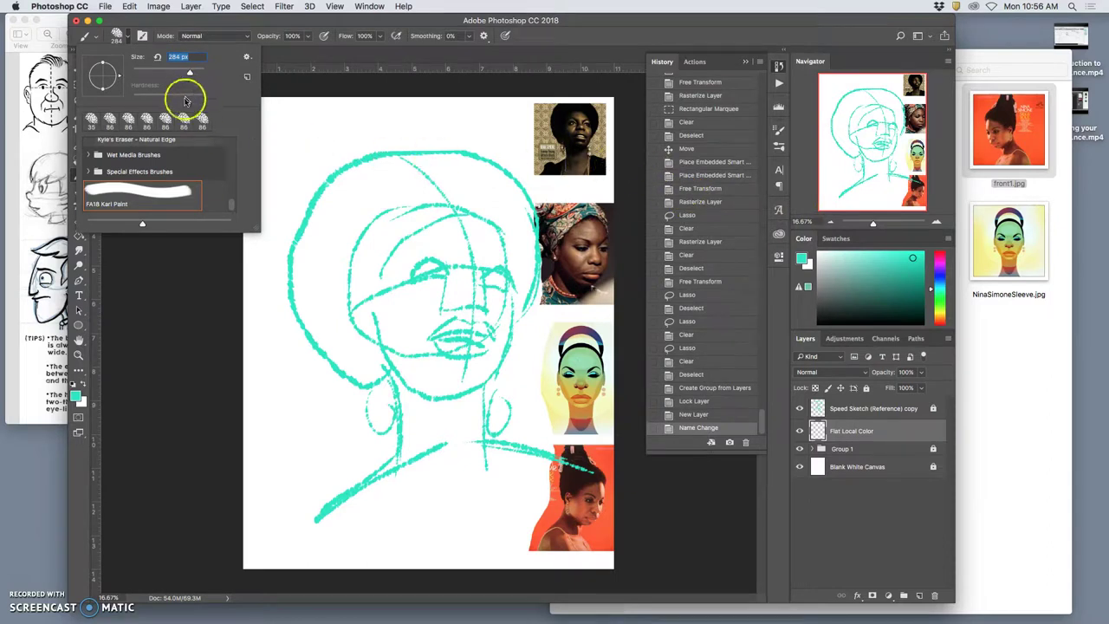
left_click(303, 87)
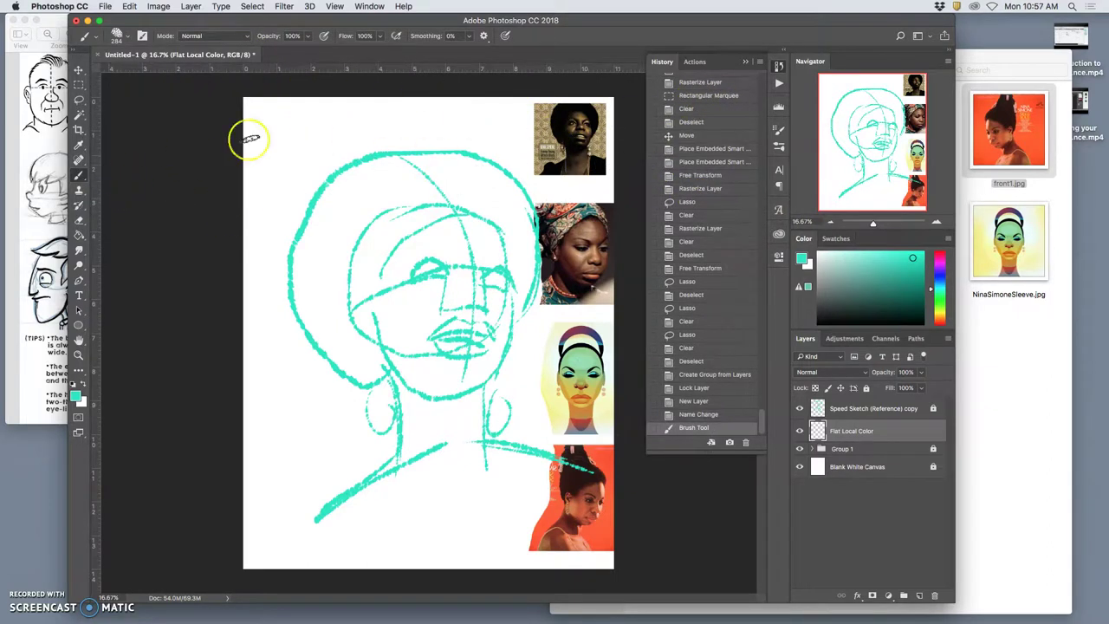
left_click(776, 128)
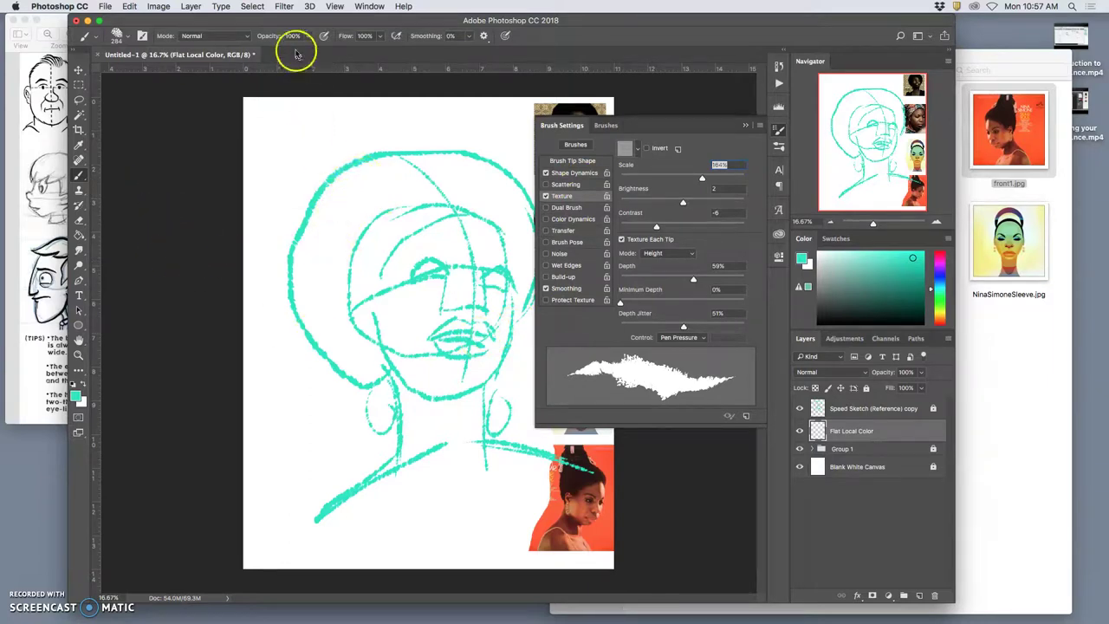
left_click(743, 125)
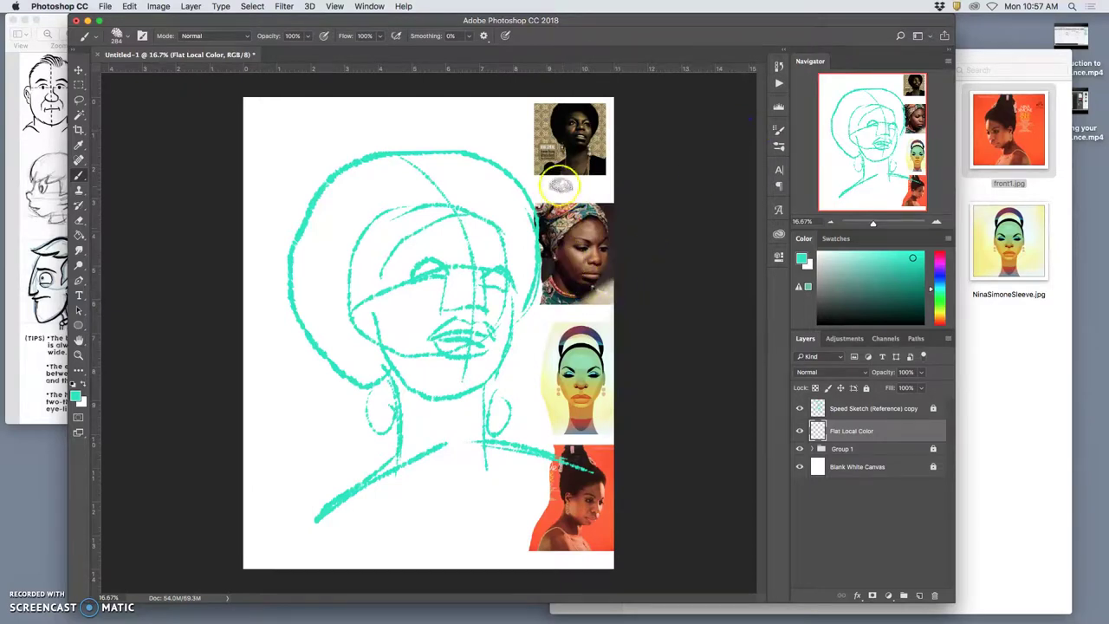
Step: Sample two skin tones from the headscarf photo and block in the sketch's left forehead, left eye area and cheek
left_click(600, 234, "alt")
mouse_move(394, 247)
left_mouse_down()
mouse_move(441, 231)
mouse_move(406, 245)
mouse_move(430, 224)
mouse_move(412, 228)
mouse_move(379, 253)
mouse_move(466, 233)
left_mouse_up()
left_click(583, 253, "alt")
mouse_move(416, 309)
left_mouse_down()
mouse_move(436, 286)
mouse_move(439, 301)
mouse_move(432, 294)
mouse_move(405, 311)
mouse_move(379, 285)
mouse_move(404, 256)
mouse_move(402, 271)
mouse_move(420, 255)
mouse_move(412, 272)
mouse_move(444, 250)
left_mouse_up()
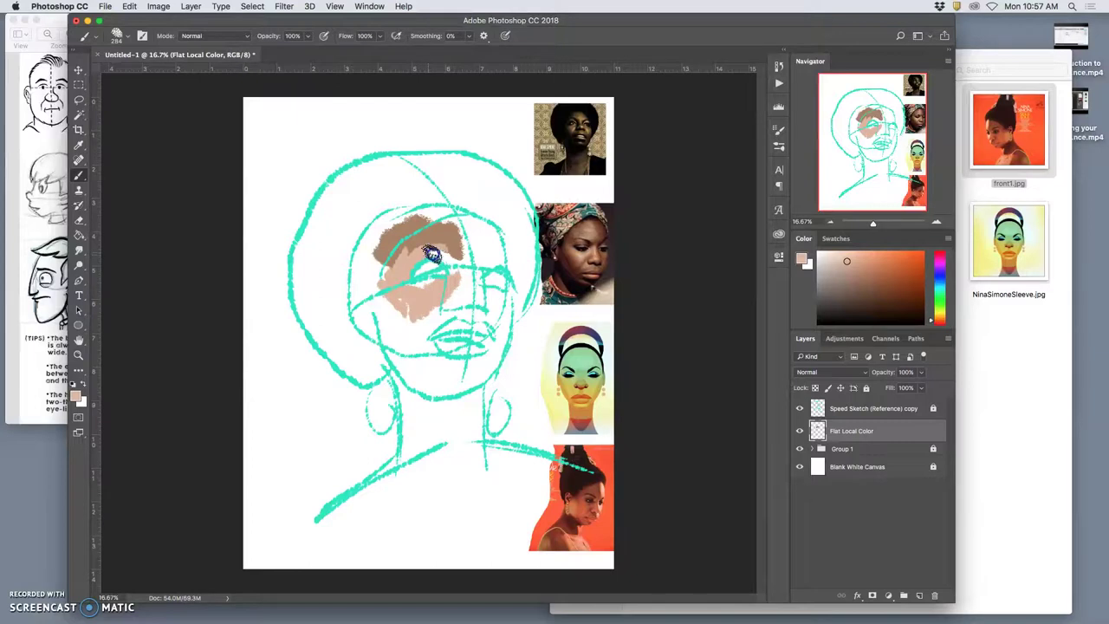
Step: Sample more tones from the headscarf photo to paint the right forehead reddish brown, the nose light tan and the left jaw dark brown
left_click(575, 261, "alt")
mouse_move(502, 271)
left_mouse_down()
mouse_move(477, 230)
mouse_move(454, 217)
mouse_move(497, 265)
mouse_move(437, 213)
mouse_move(453, 212)
mouse_move(469, 255)
mouse_move(461, 298)
mouse_move(514, 266)
mouse_move(597, 279)
mouse_move(596, 250)
mouse_move(470, 294)
left_mouse_up()
left_click(595, 252, "alt")
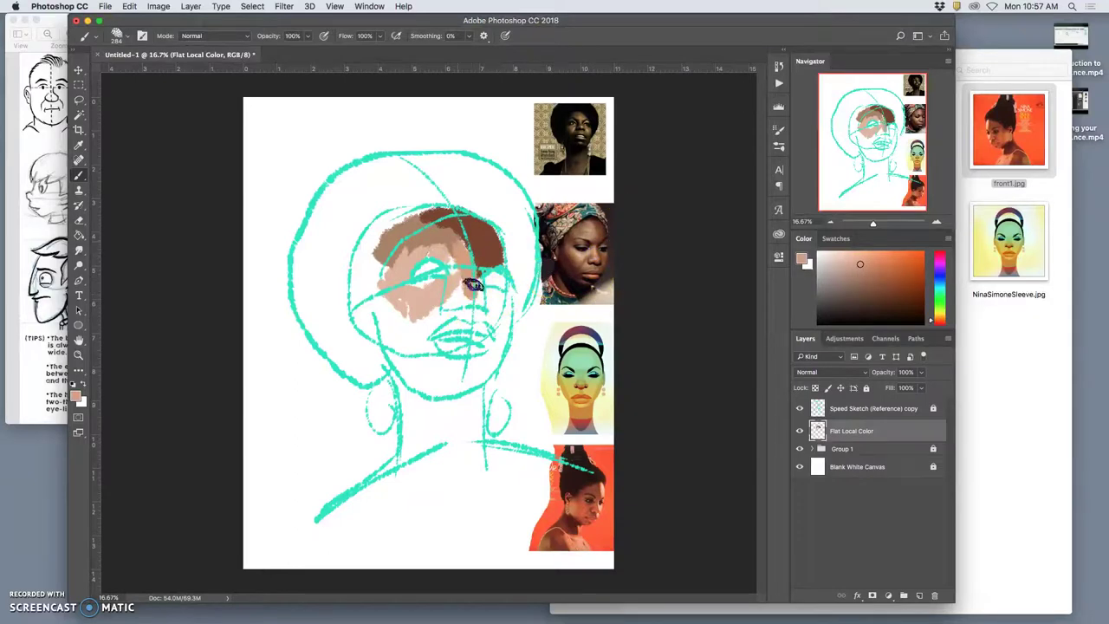
left_click(579, 266, "alt")
mouse_move(401, 305)
left_mouse_down()
mouse_move(416, 326)
mouse_move(416, 344)
mouse_move(424, 335)
mouse_move(416, 356)
mouse_move(453, 383)
left_mouse_up()
Step: Sample tones from the orange front1 image to paint the right cheek reddish brown and the left temple orange
left_click(595, 488, "alt")
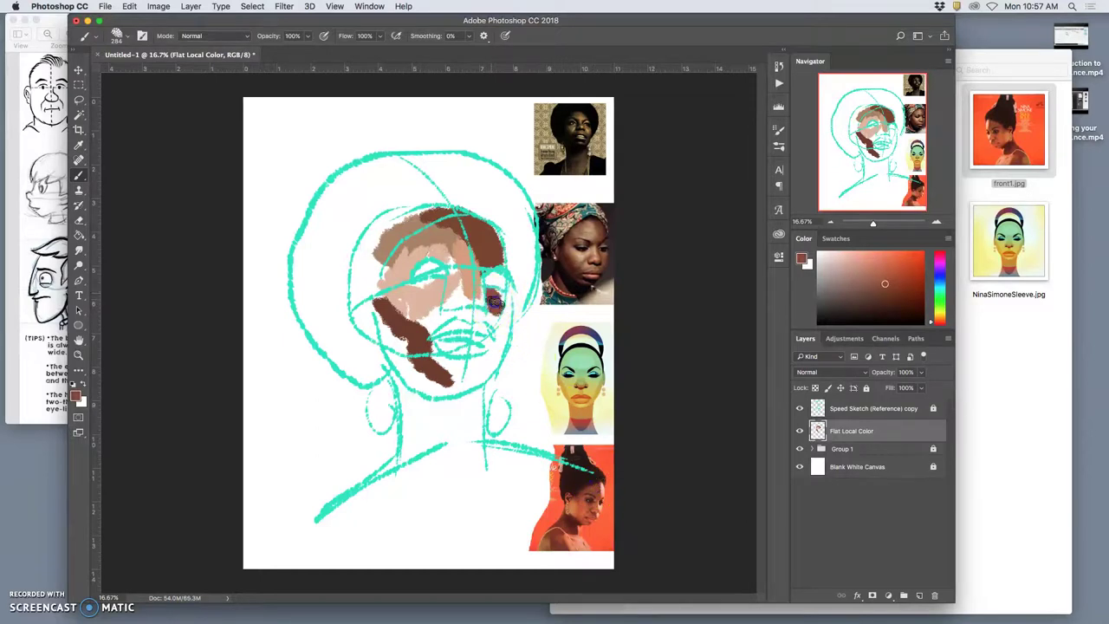
left_click(599, 488, "alt")
left_click(392, 275)
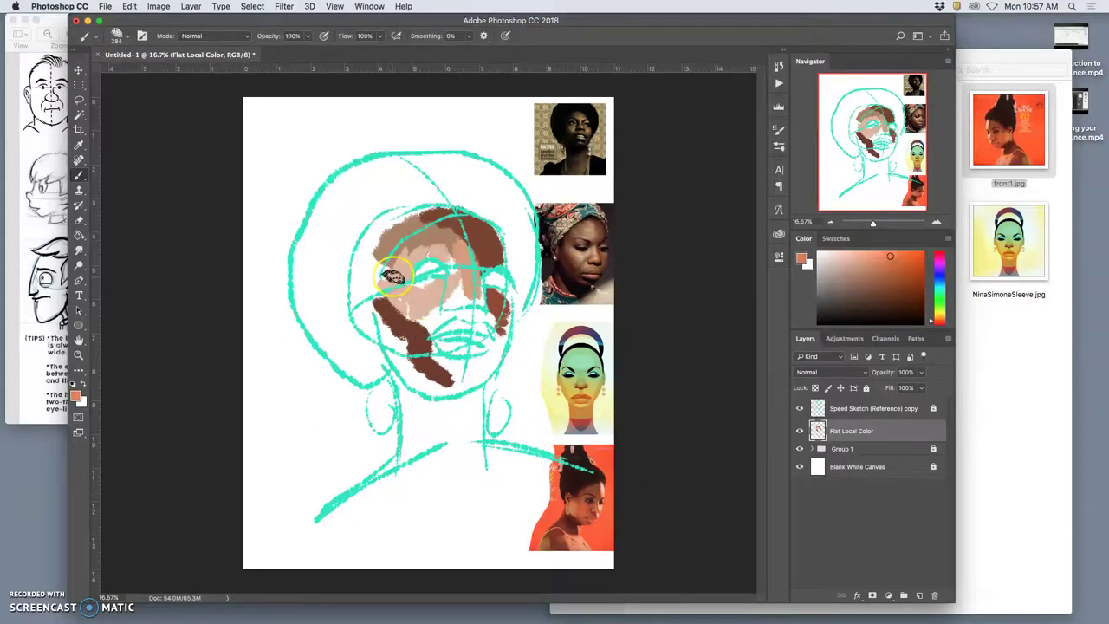
left_click_drag(387, 256, 381, 287)
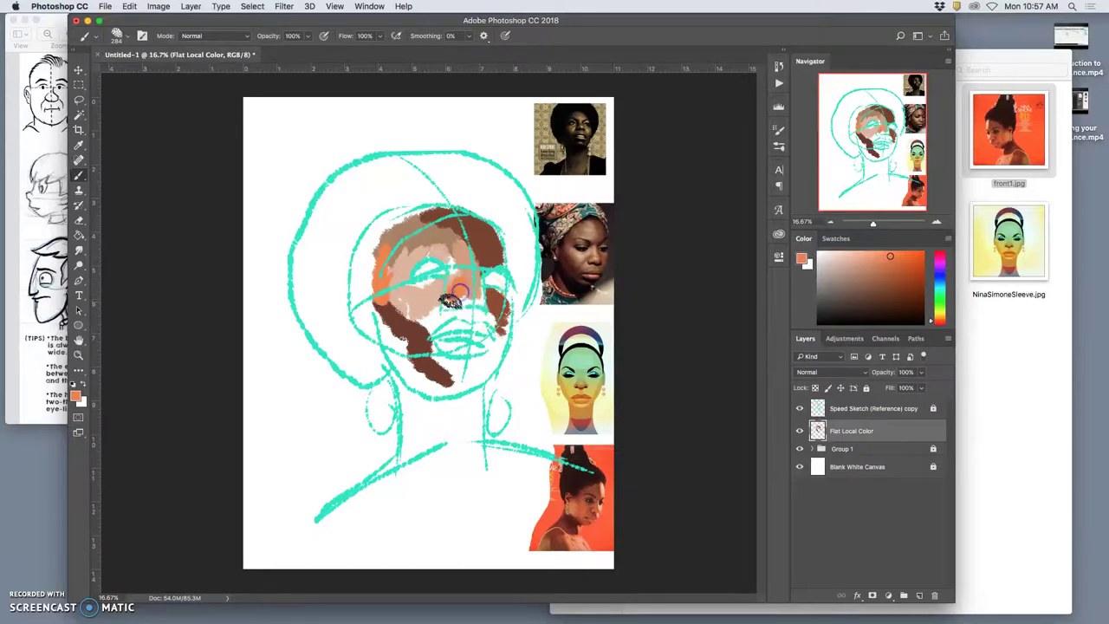
Step: Sample a dark maroon from the orange front1 image and paint the underside of the nose, both eye lines and the line between the lips
left_click(587, 419, "alt")
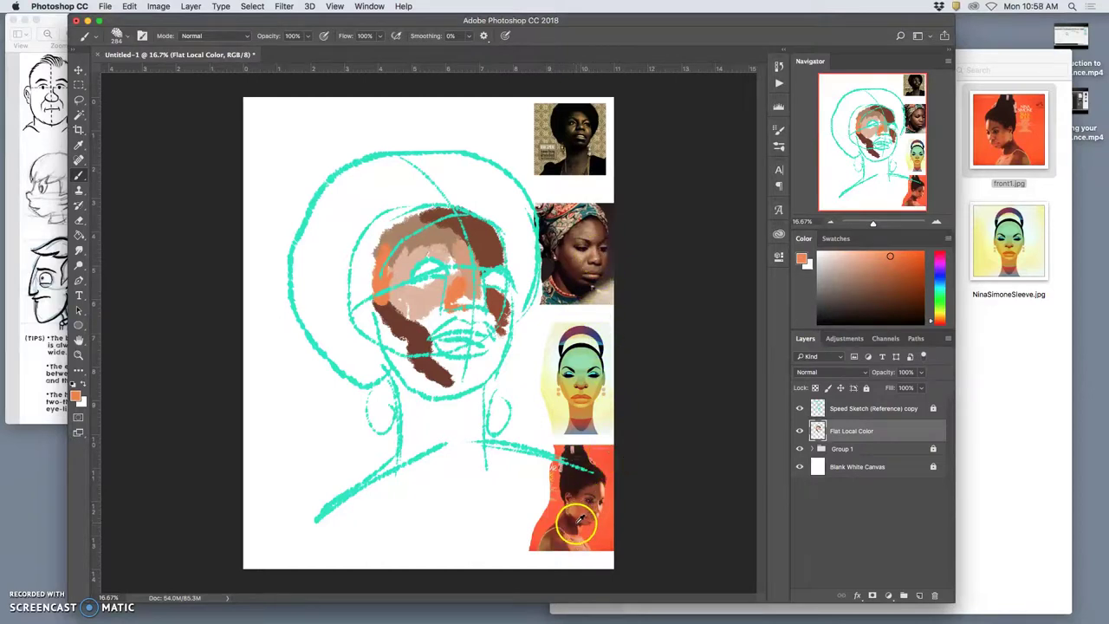
left_click(577, 521, "alt")
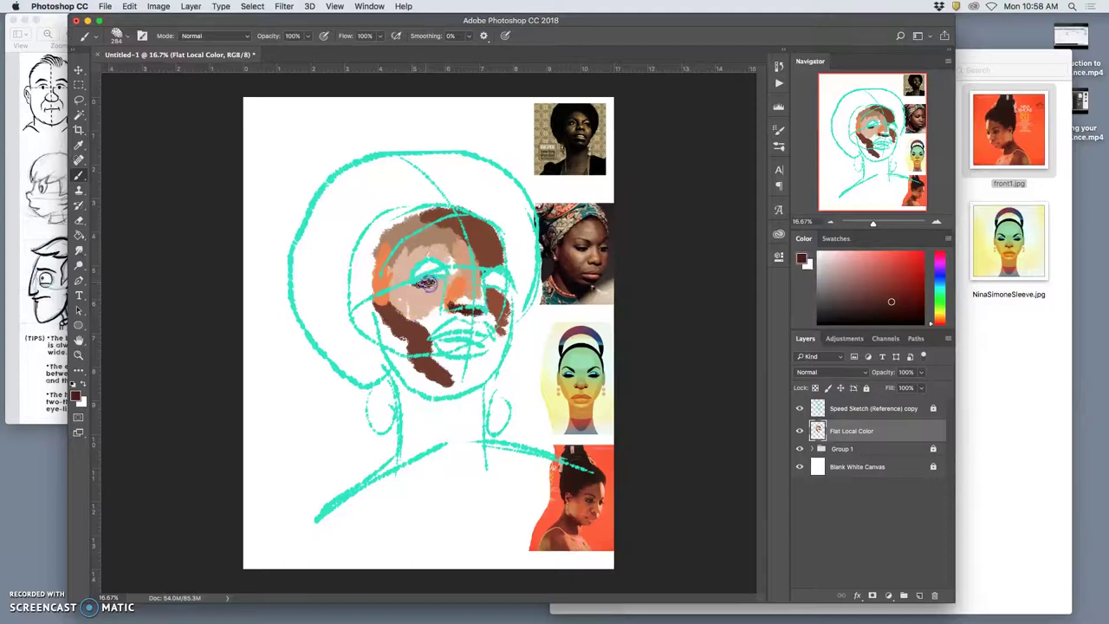
mouse_move(489, 273)
left_mouse_down()
mouse_move(505, 287)
mouse_move(490, 288)
left_mouse_up()
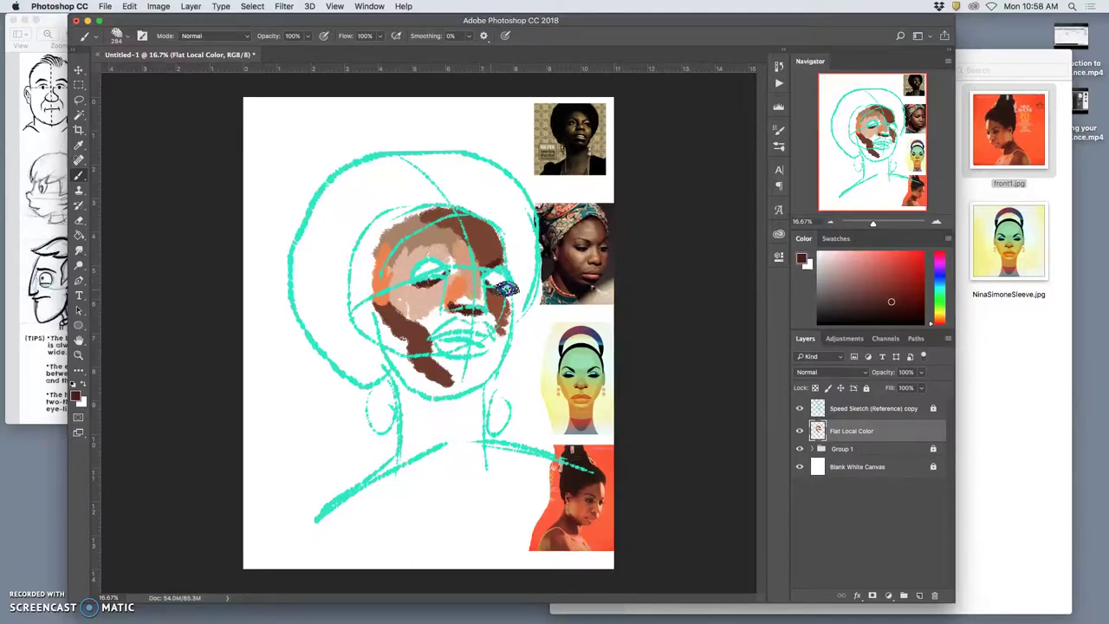
left_click(452, 343)
mouse_move(453, 343)
left_mouse_down()
mouse_move(438, 345)
mouse_move(482, 339)
left_mouse_up()
Step: Sample a deep orange from the NinaSimoneSleeve image and fill in the upper lip
left_click(591, 389, "alt")
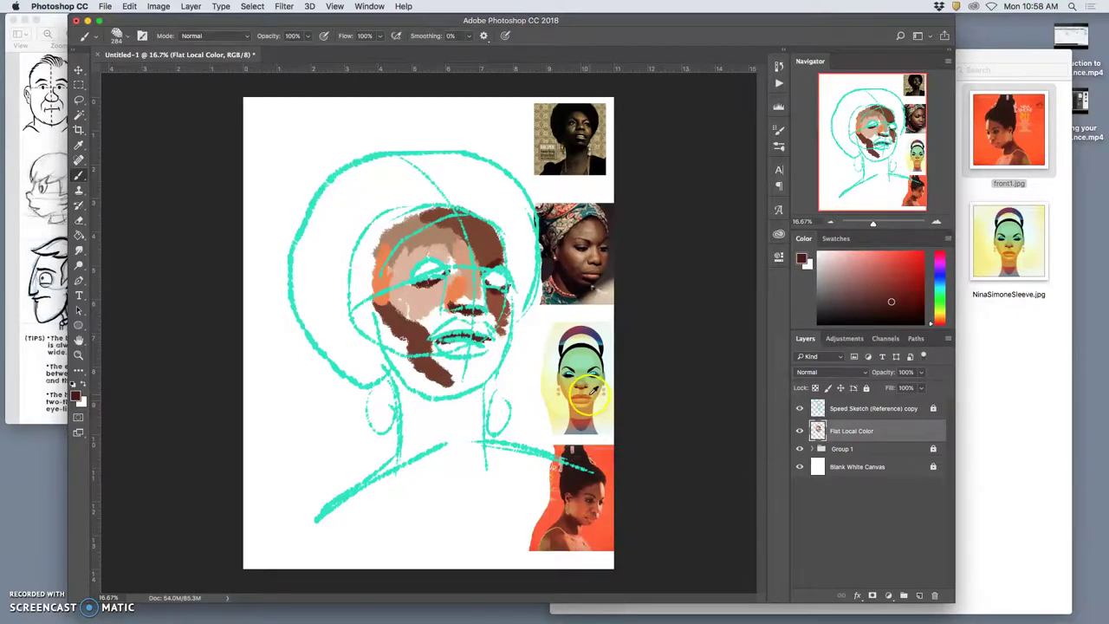
left_click(470, 333)
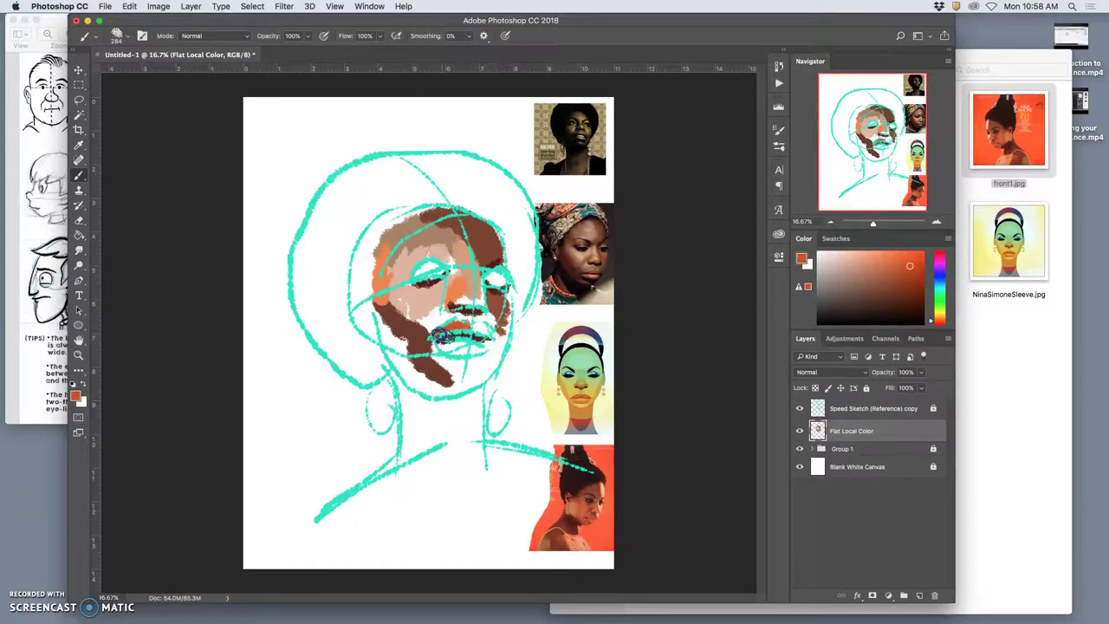
left_click(565, 371, "alt")
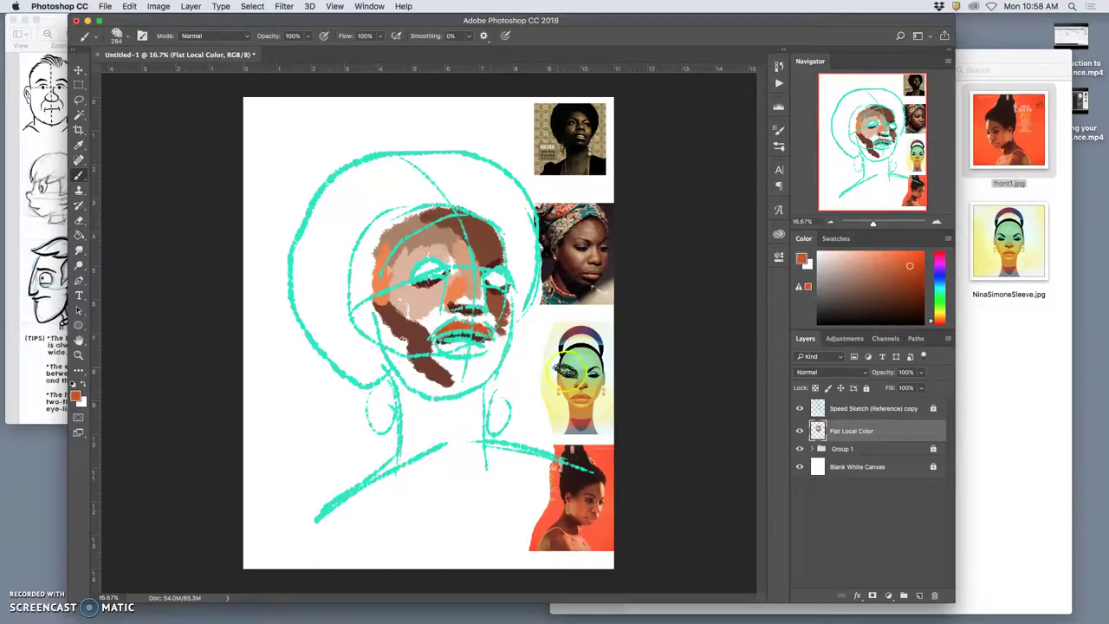
Step: Sample golden yellow from the sleeve image and paint the lower lip, a patch on the left forehead and a streak down the left cheek
left_click(580, 397, "alt")
left_click_drag(447, 348, 482, 345)
left_click_drag(441, 237, 428, 226)
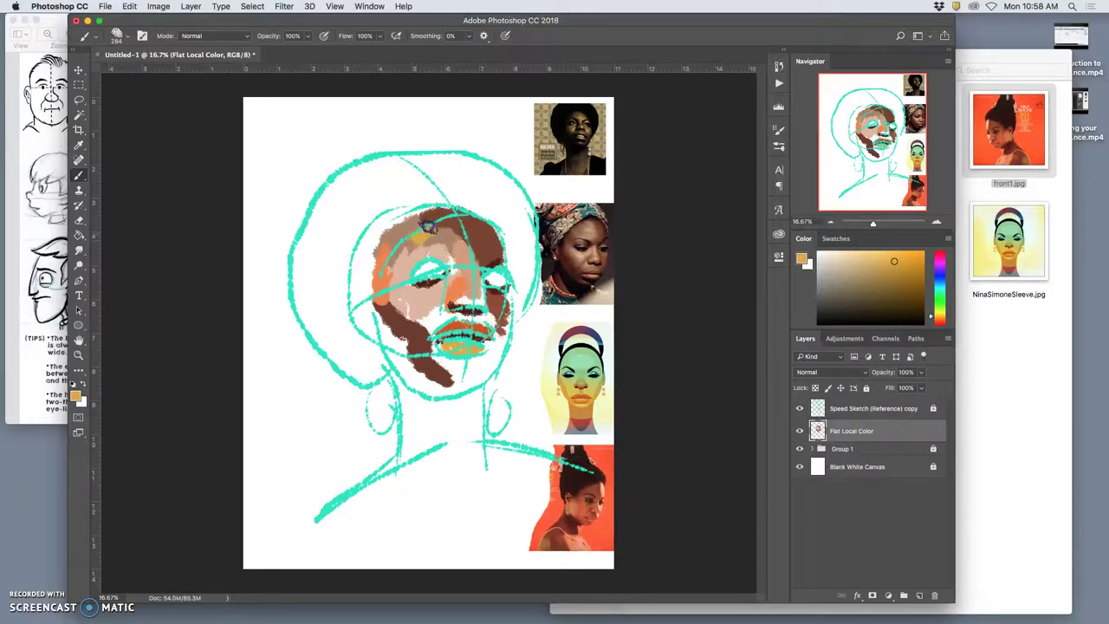
left_click_drag(436, 308, 417, 343)
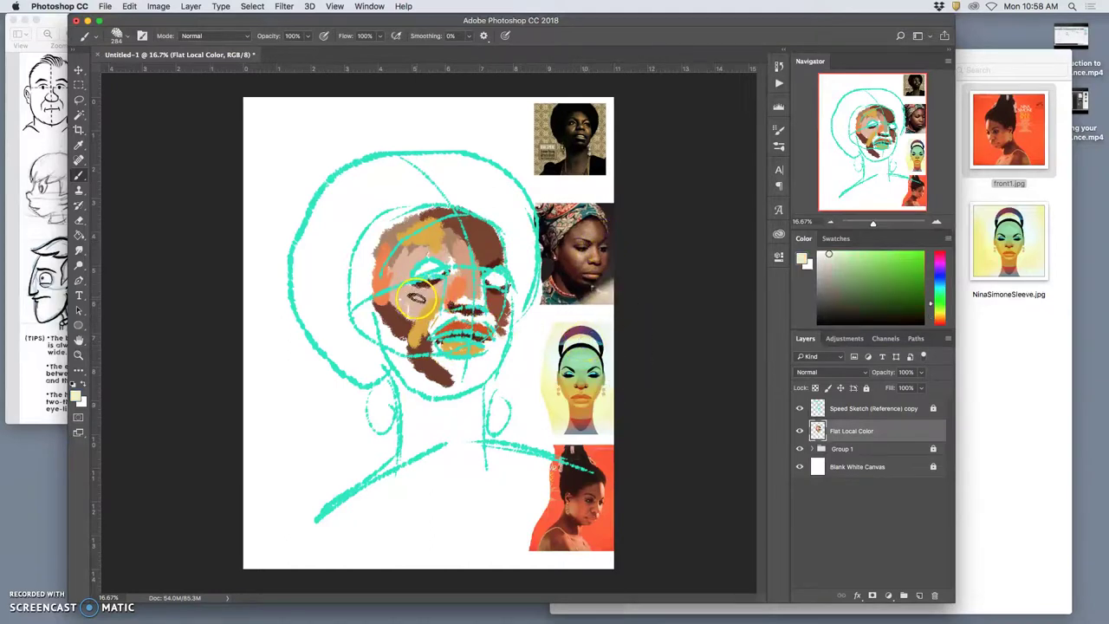
Step: Paint the left jaw edge with reddish brown sampled from the front1 image, and check the face with the Speed Sketch layer briefly hidden
mouse_move(415, 391)
left_mouse_down()
mouse_move(528, 406)
mouse_move(605, 460)
mouse_move(579, 497)
left_mouse_up()
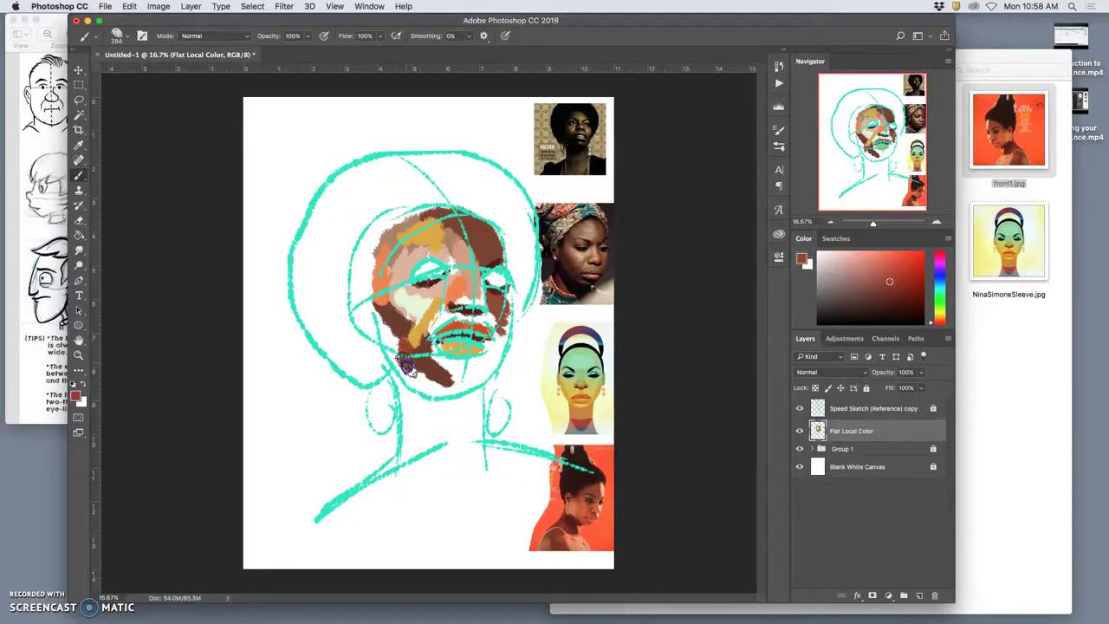
left_click_drag(394, 342, 379, 316)
left_click_drag(433, 390, 411, 373)
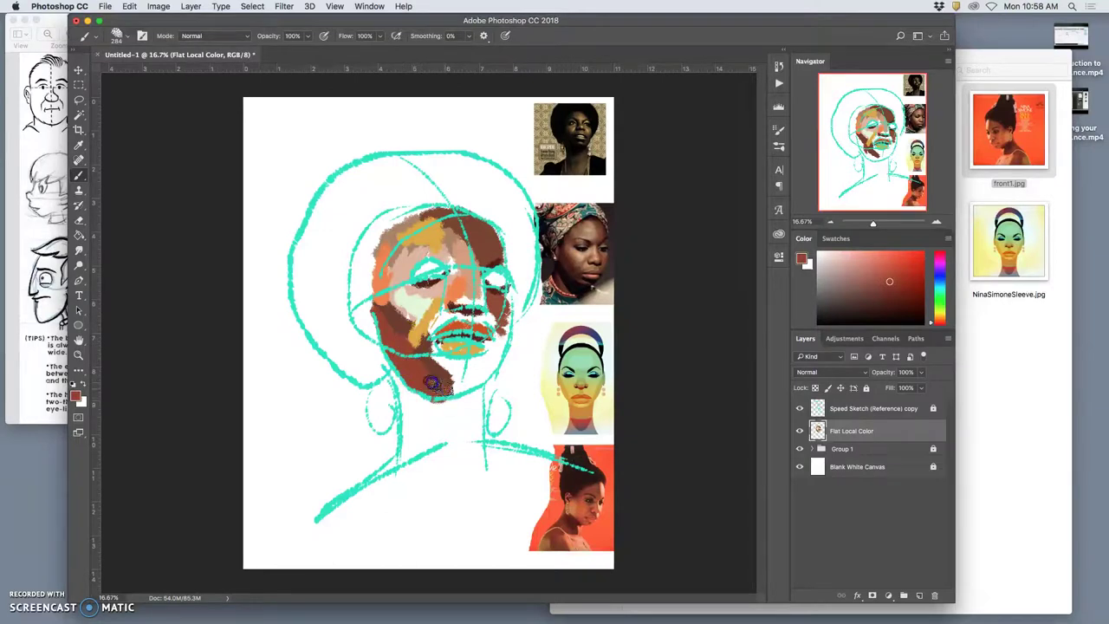
left_click(800, 408)
left_click(800, 410)
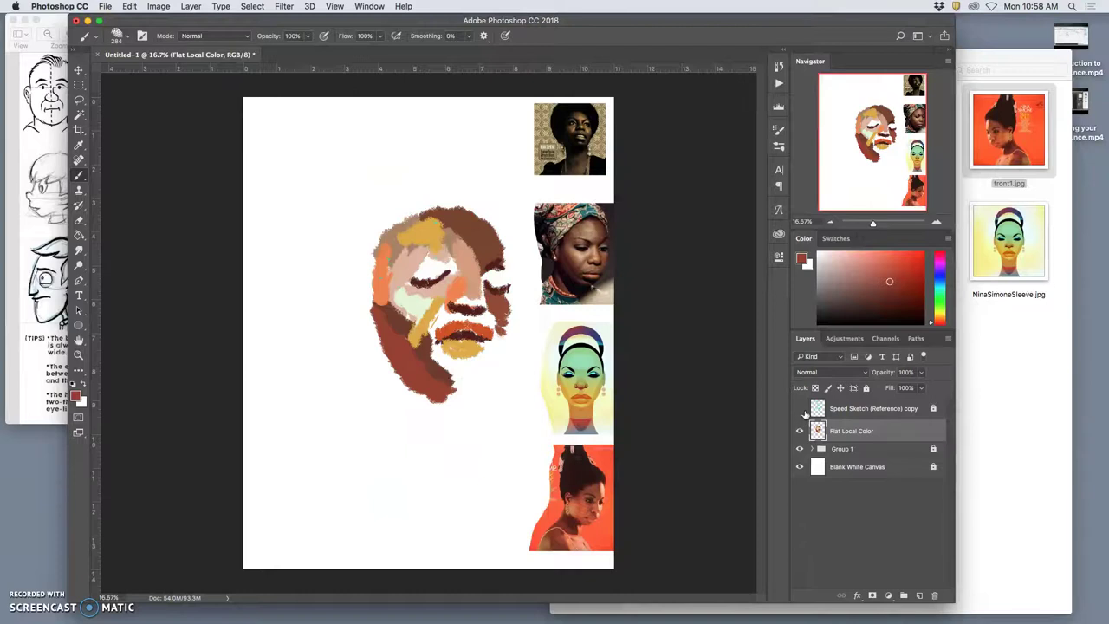
left_click(801, 410)
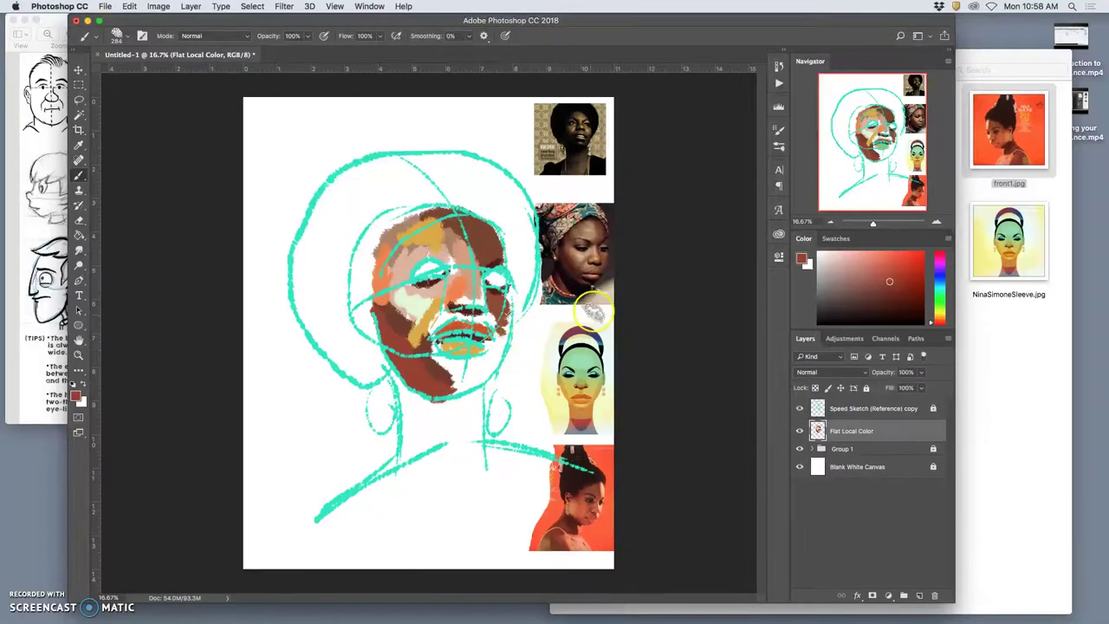
Step: Sample salmon and dark brown from the headscarf photo to tint the lower lip and paint the right jaw down to the chin
left_click(592, 276, "alt")
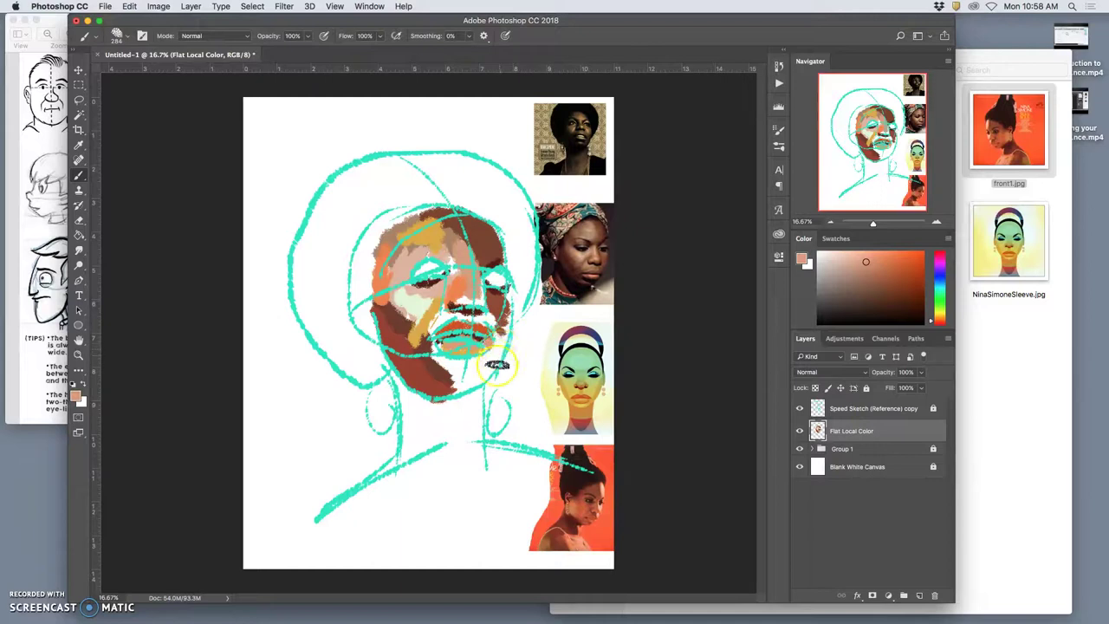
left_click(587, 262, "alt")
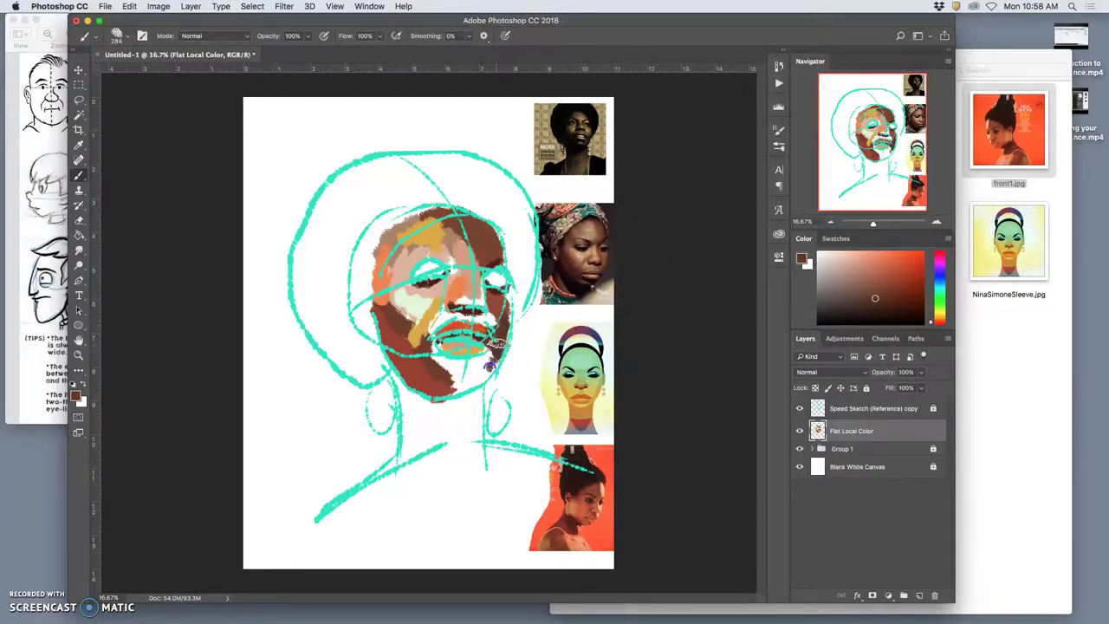
left_click_drag(488, 354, 473, 382)
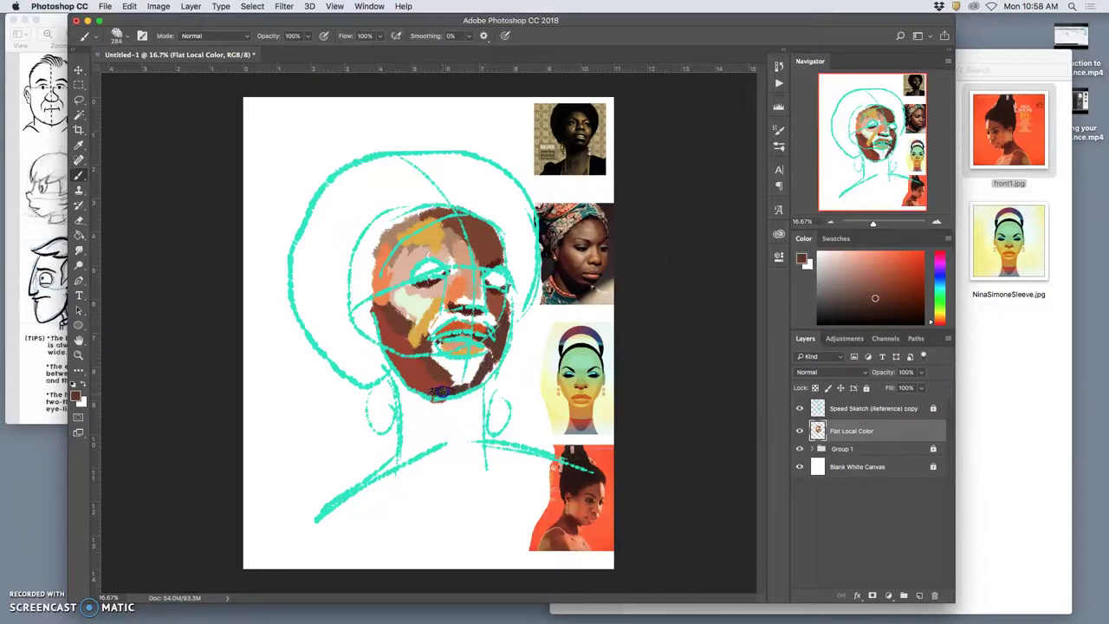
Step: Paint the upper eyelids and pupils of both eyes in dark brown and sampled dark maroon, checking the face with the sketch hidden
left_click(439, 271, "alt")
mouse_move(441, 272)
left_mouse_down()
mouse_move(434, 258)
mouse_move(423, 270)
mouse_move(488, 279)
left_mouse_up()
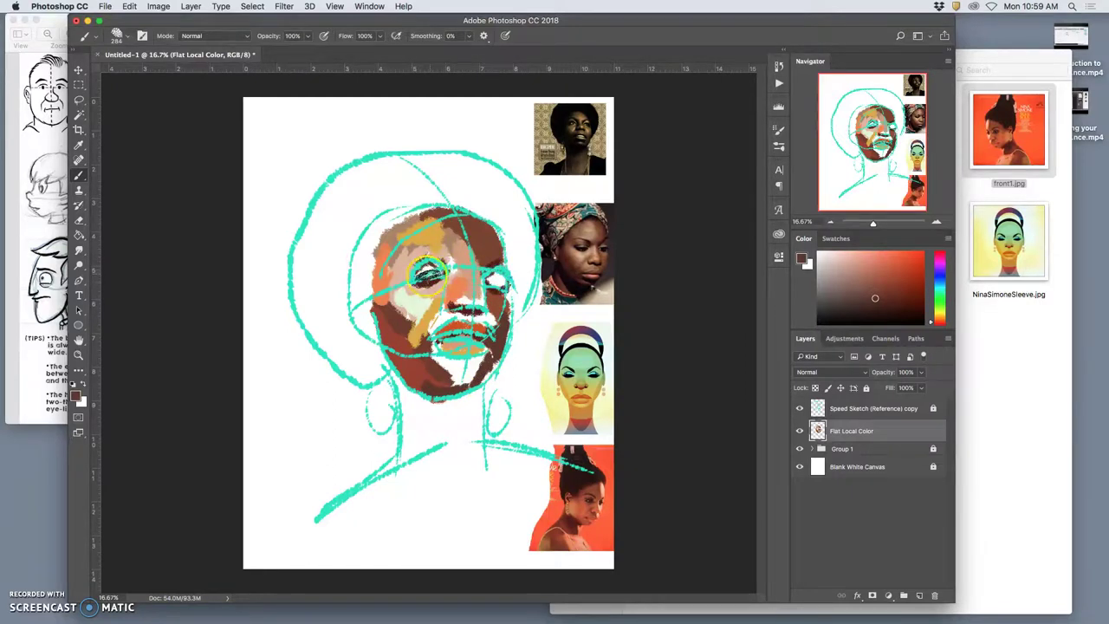
left_click(587, 240, "alt")
left_click_drag(588, 240, 568, 267)
left_click(428, 271, "alt")
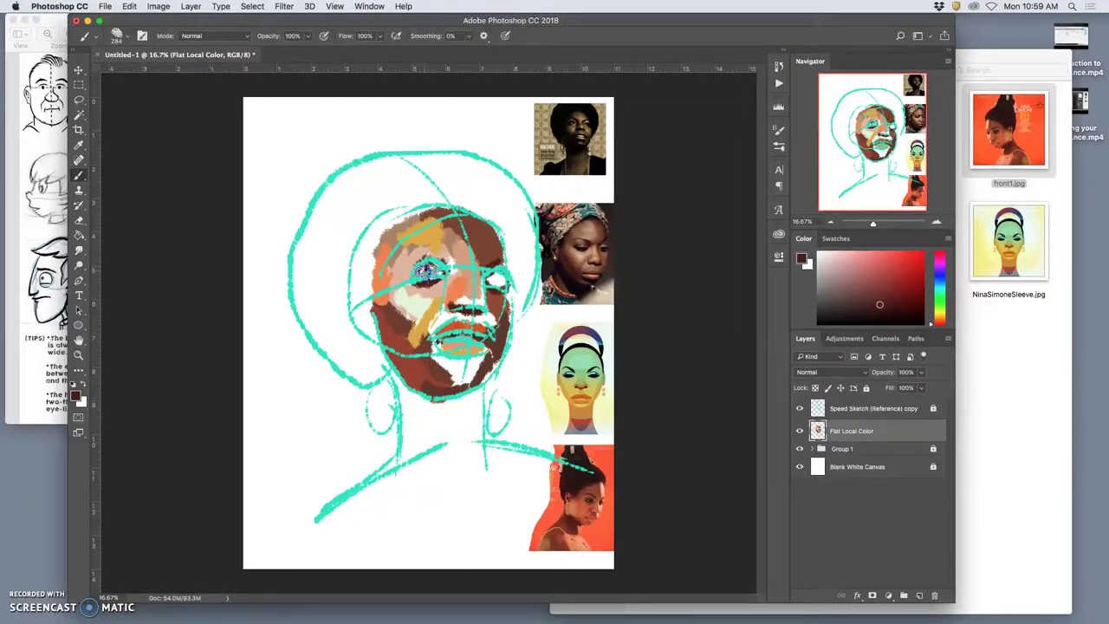
left_click(496, 277, "alt")
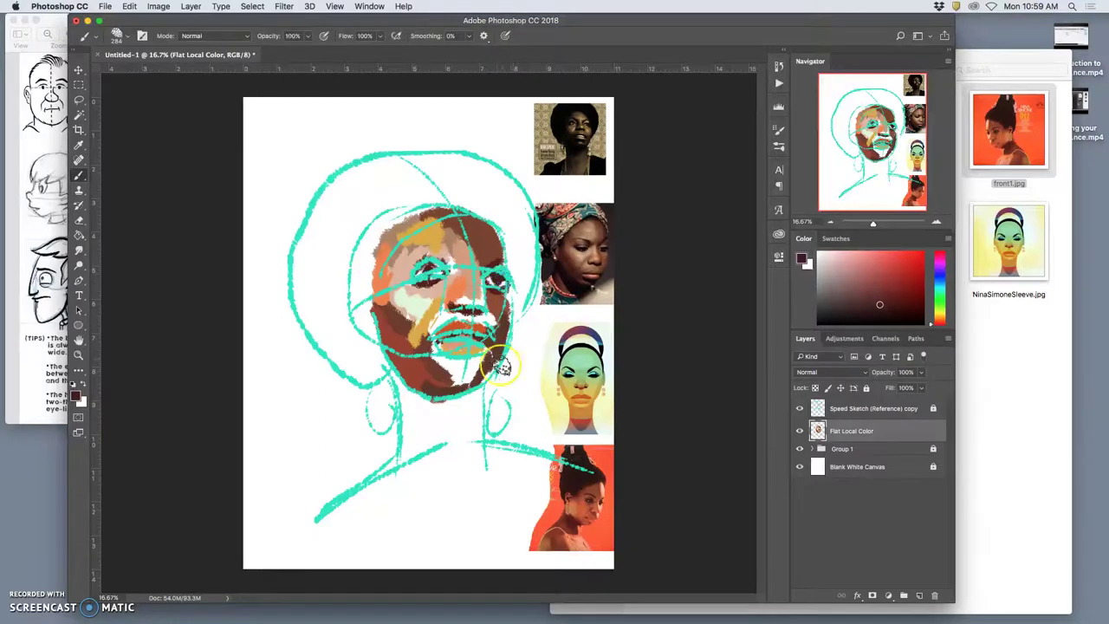
left_click(800, 408)
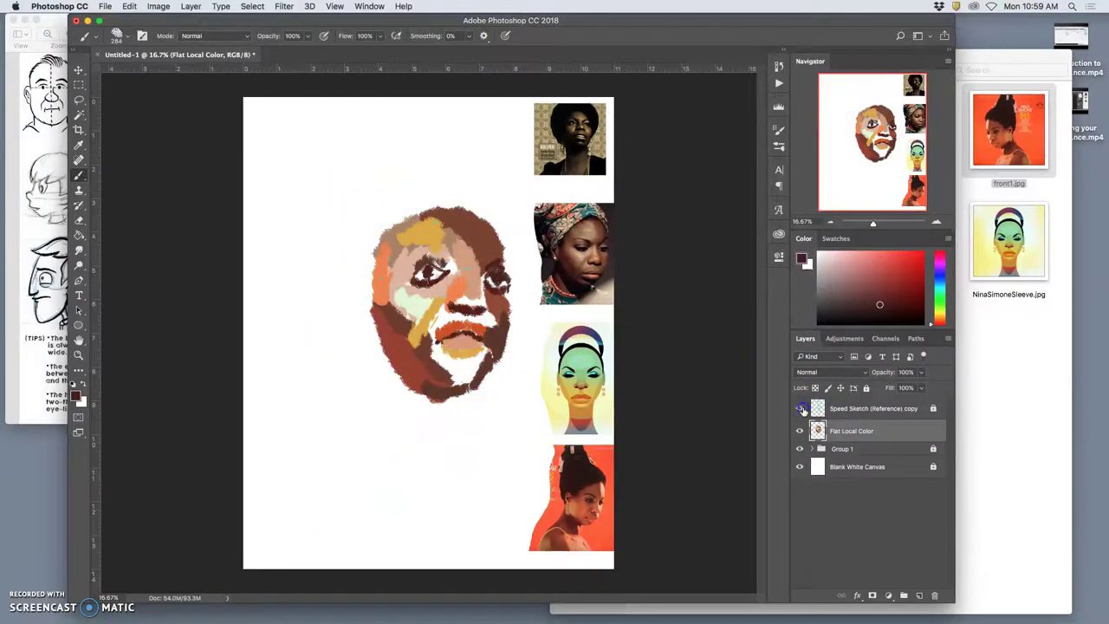
left_click(800, 408)
Step: Duplicate the Blank White Canvas layer and fill the copy with 50% Gray
left_click(859, 468)
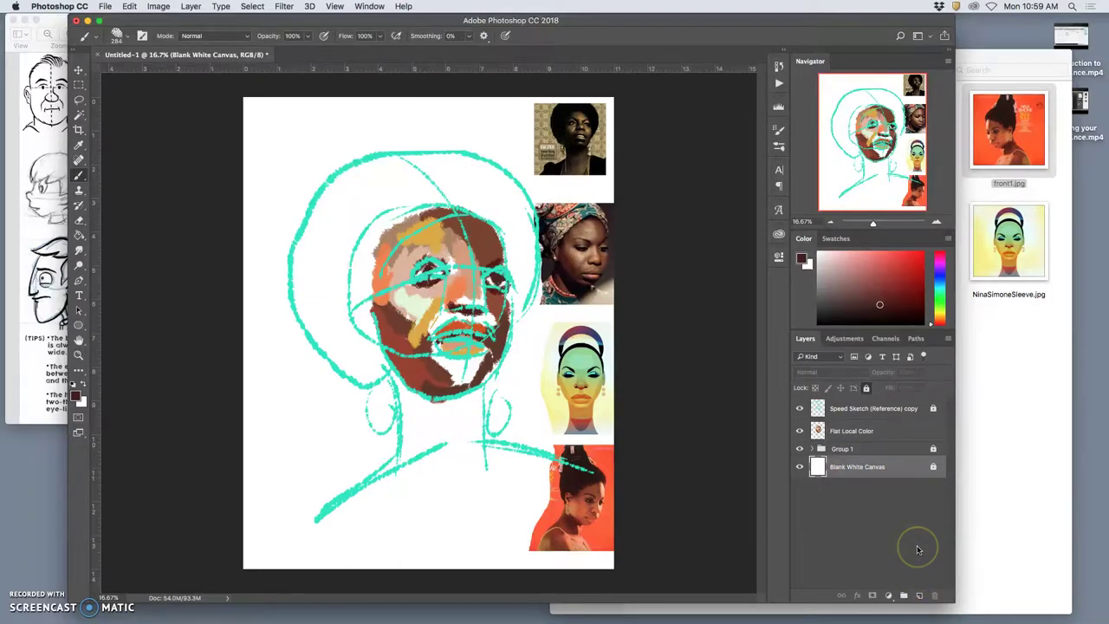
key("super+j")
left_click(129, 6)
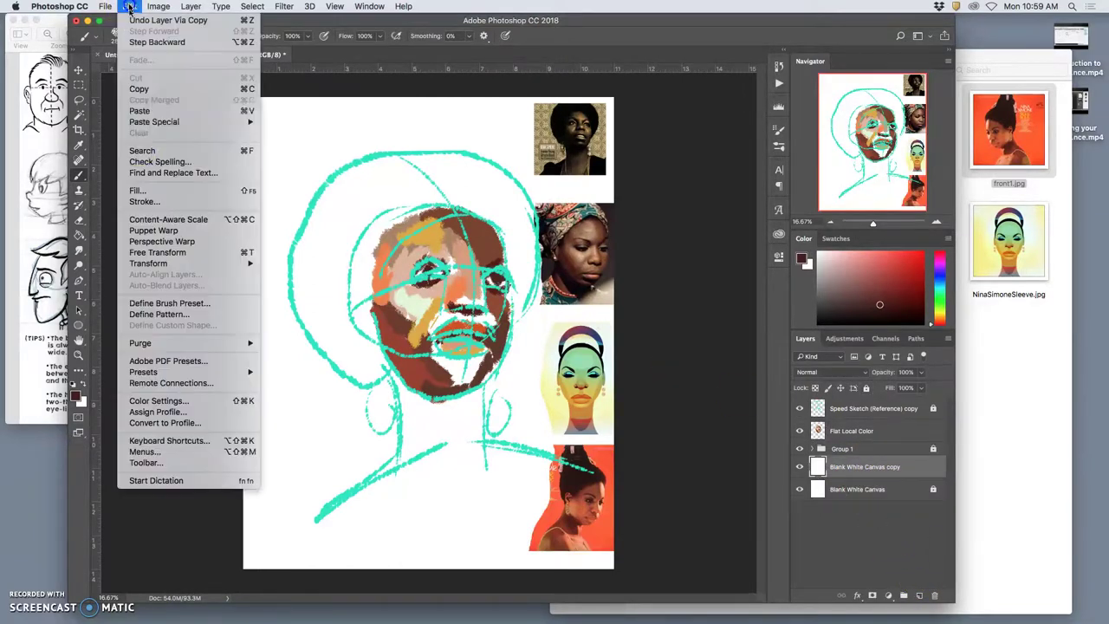
left_click(137, 190)
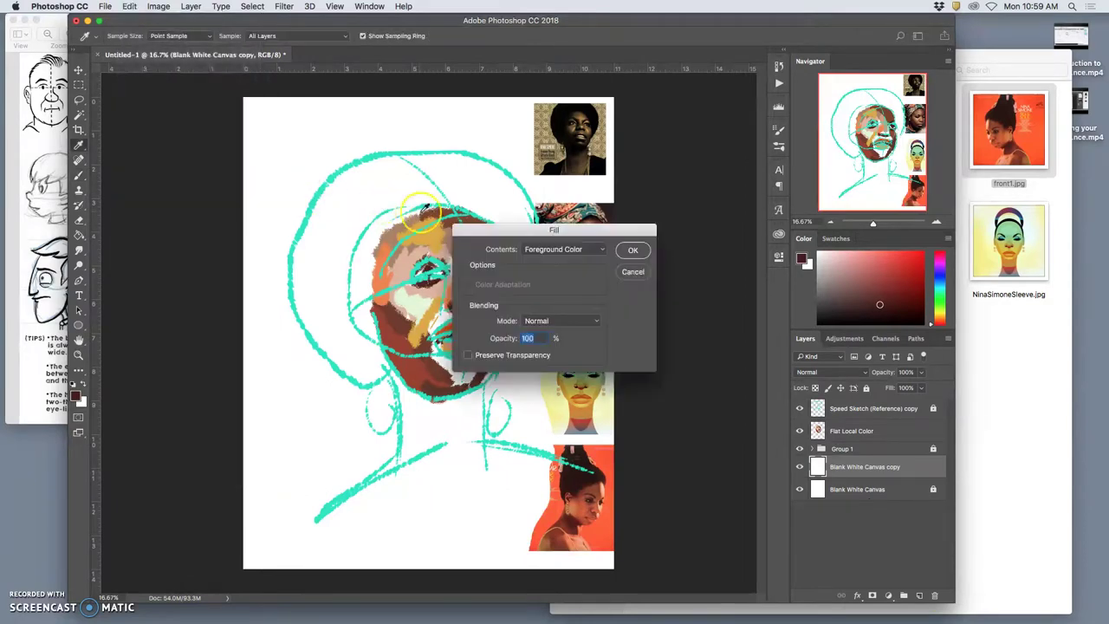
left_click(549, 251)
left_click(541, 325)
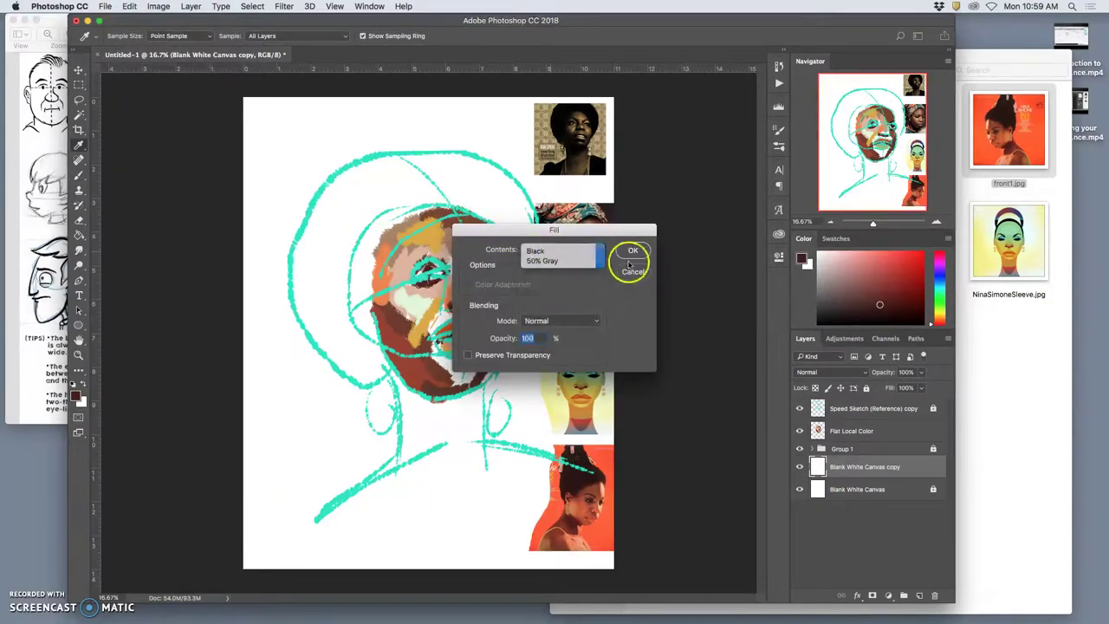
left_click(634, 251)
key("b")
Step: Toggle the visibility of the Flat Local Color and Speed Sketch layers to judge the painted face against the gray background
left_click(801, 431)
left_click(801, 431)
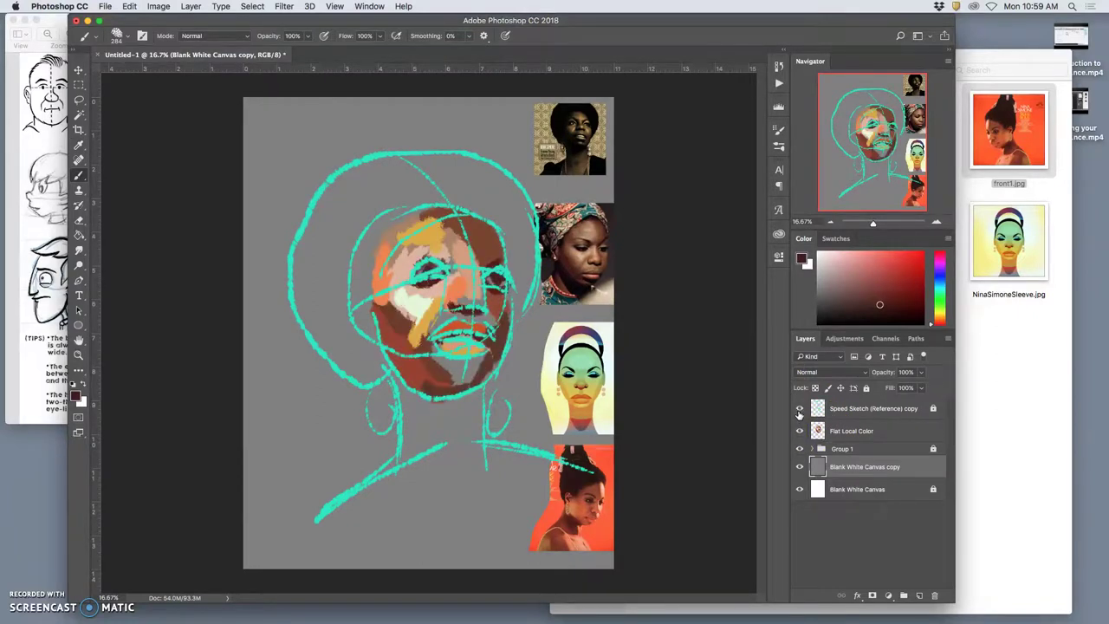
left_click(800, 409)
left_click(800, 409)
left_click(800, 409)
left_click(800, 409)
left_click(800, 409)
left_click(800, 409)
Step: Unlock the Speed Sketch (Reference) copy layer, lower its opacity so the lines are faint, and lock it again
left_click(862, 409)
left_click(869, 389)
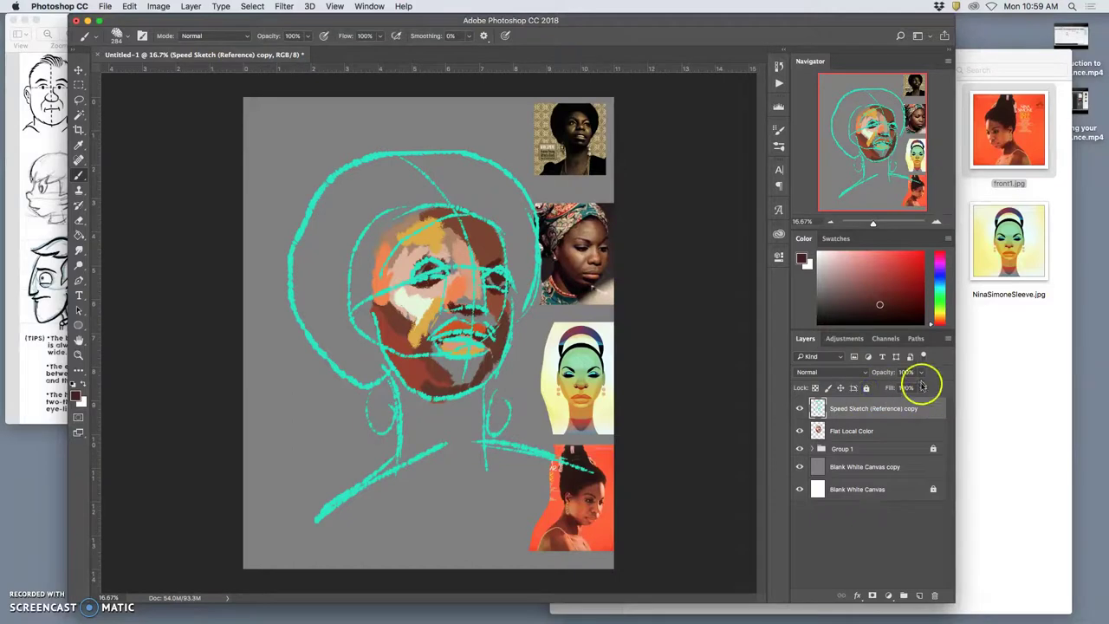
left_click(923, 372)
left_click_drag(896, 389, 888, 389)
left_click(889, 390)
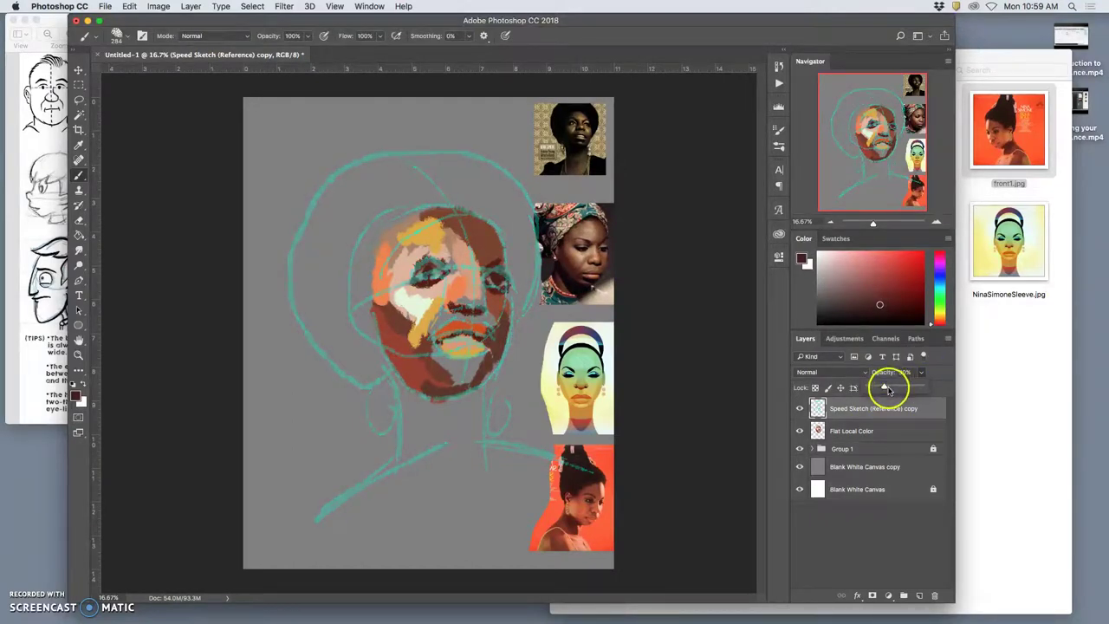
left_click(866, 387)
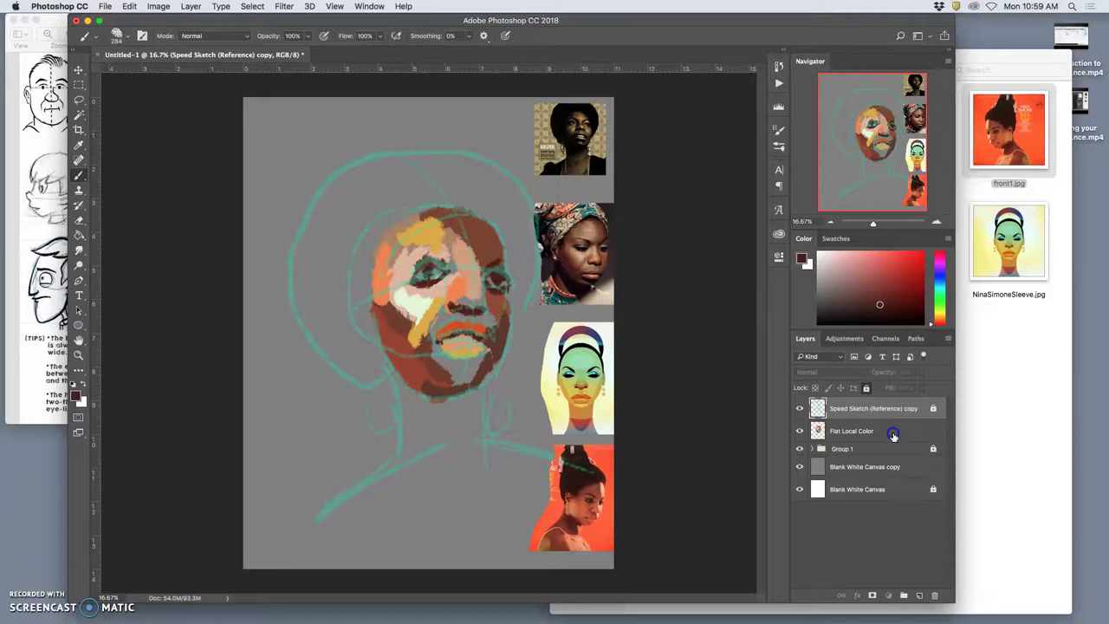
Step: Lock the Blank White Canvas copy layer and make Flat Local Color the active layer
left_click(894, 435)
left_click(911, 466)
left_click(866, 389)
left_click(876, 431)
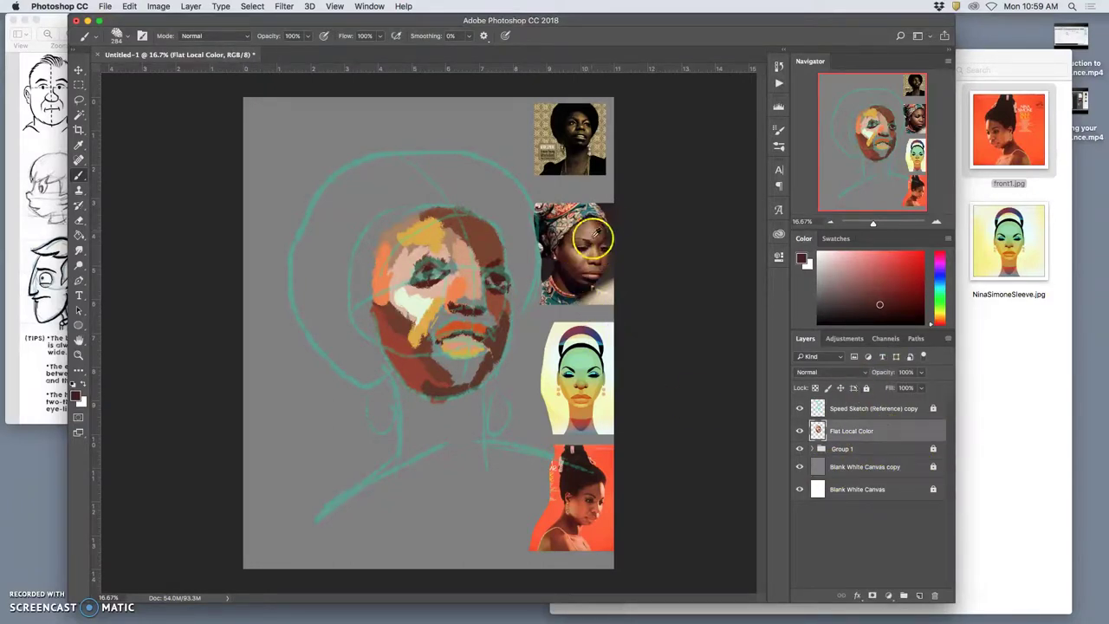
Step: Paint the chin with yellow sampled from the sleeve image and orange sampled from the front1 image
left_click(562, 249, "alt")
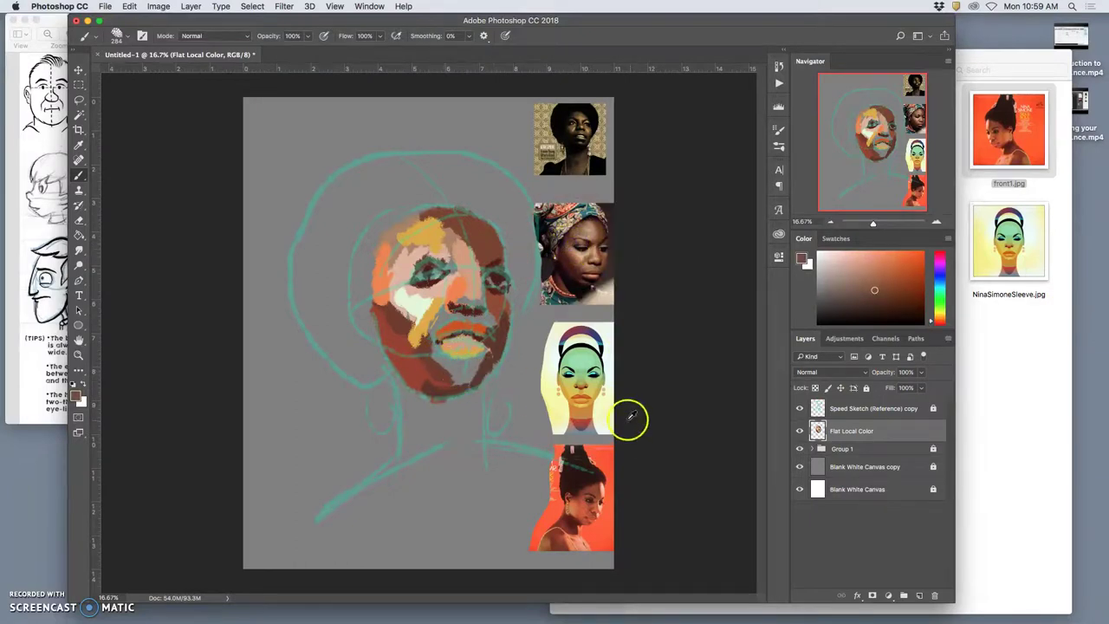
left_click(585, 401, "alt")
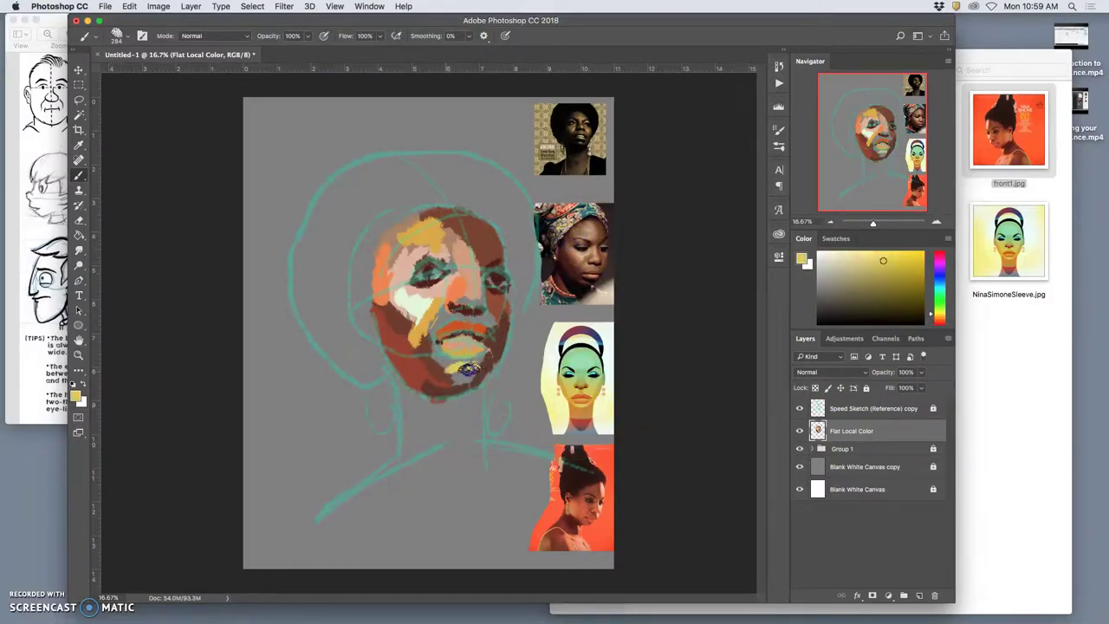
left_click(582, 506, "alt")
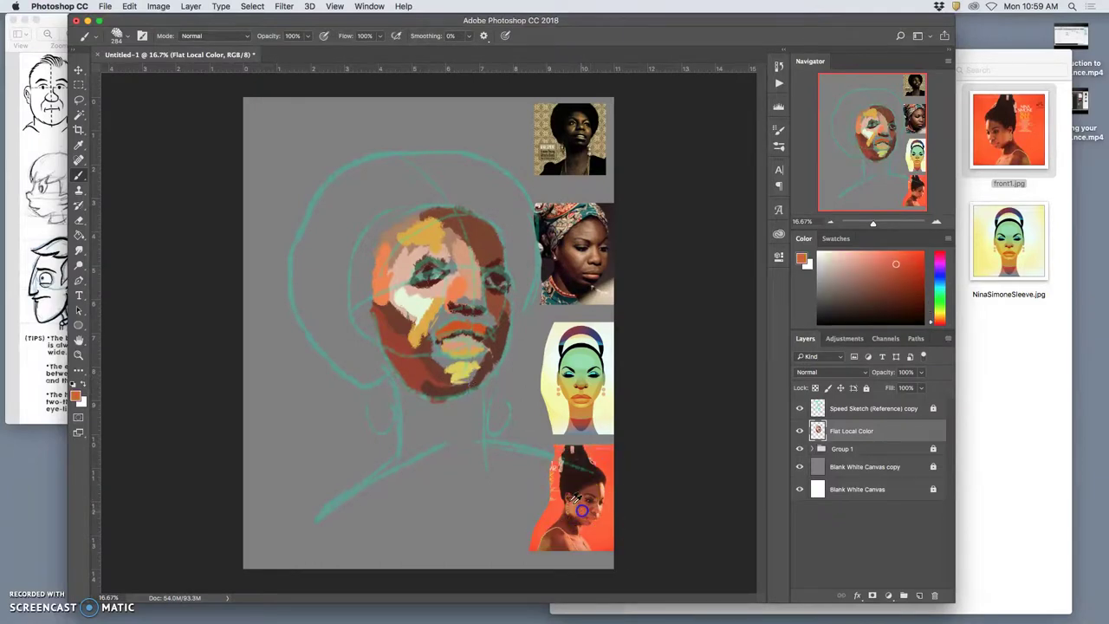
left_click(453, 365)
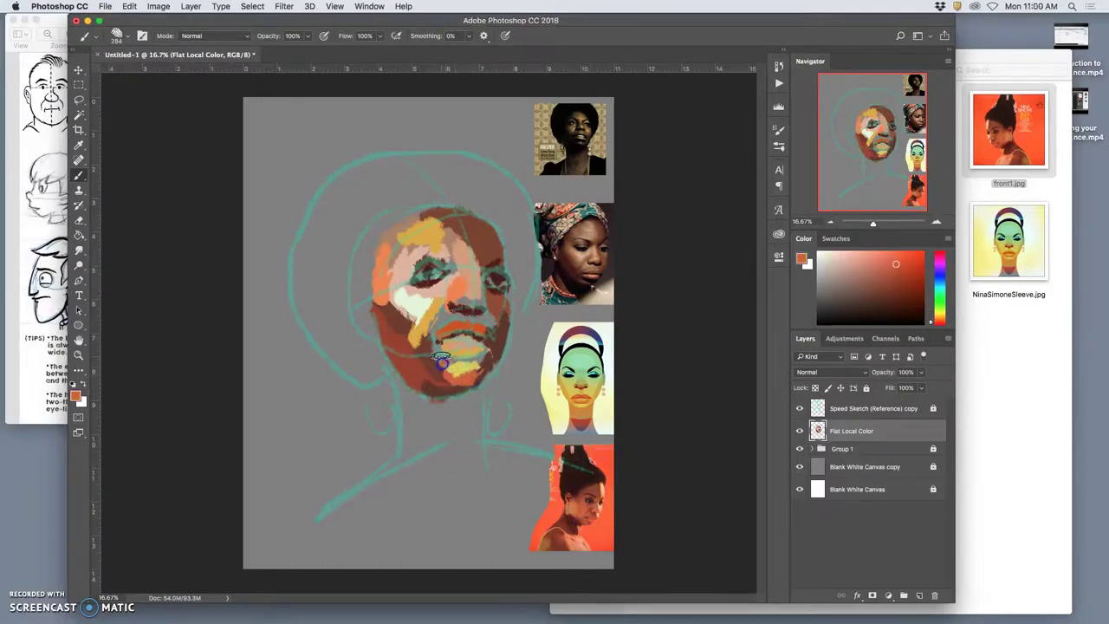
Step: Paint around the mouth with brown from the headscarf photo and purple from the sleeve image, and add muted red beside the chin
left_click(572, 239, "alt")
left_click(455, 318)
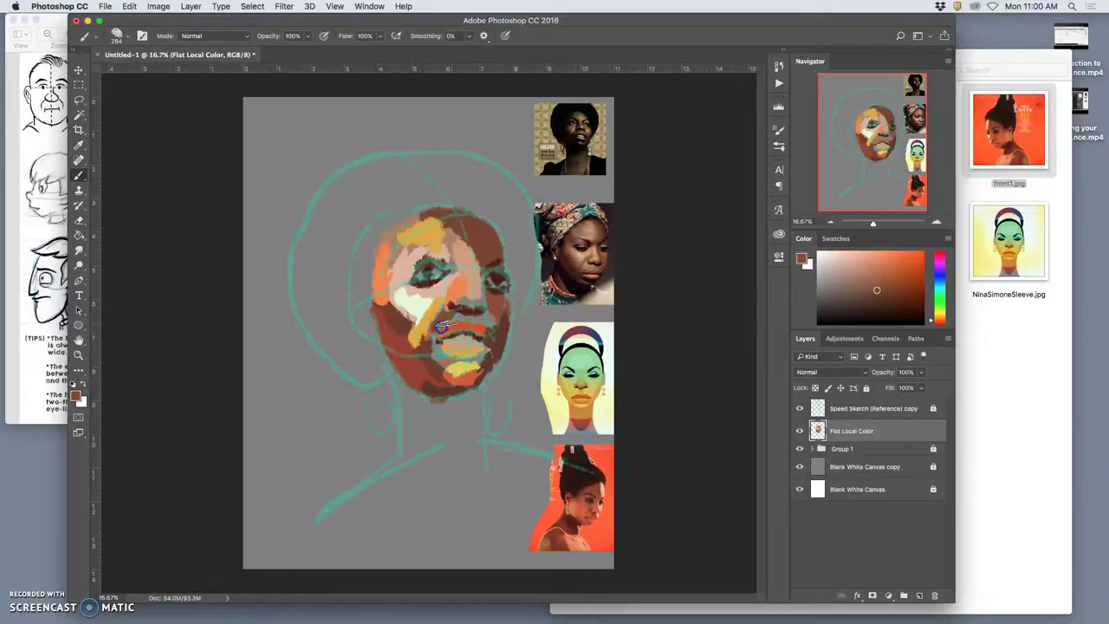
left_click(573, 328, "alt")
left_click(485, 319)
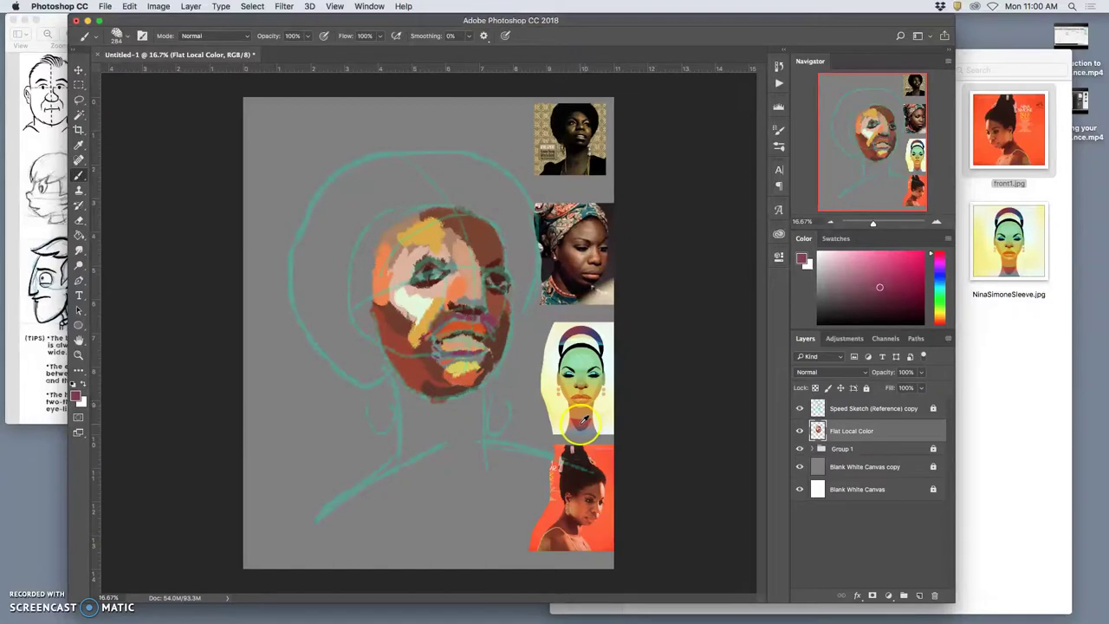
mouse_move(479, 369)
left_mouse_down()
mouse_move(470, 357)
mouse_move(484, 362)
left_mouse_up()
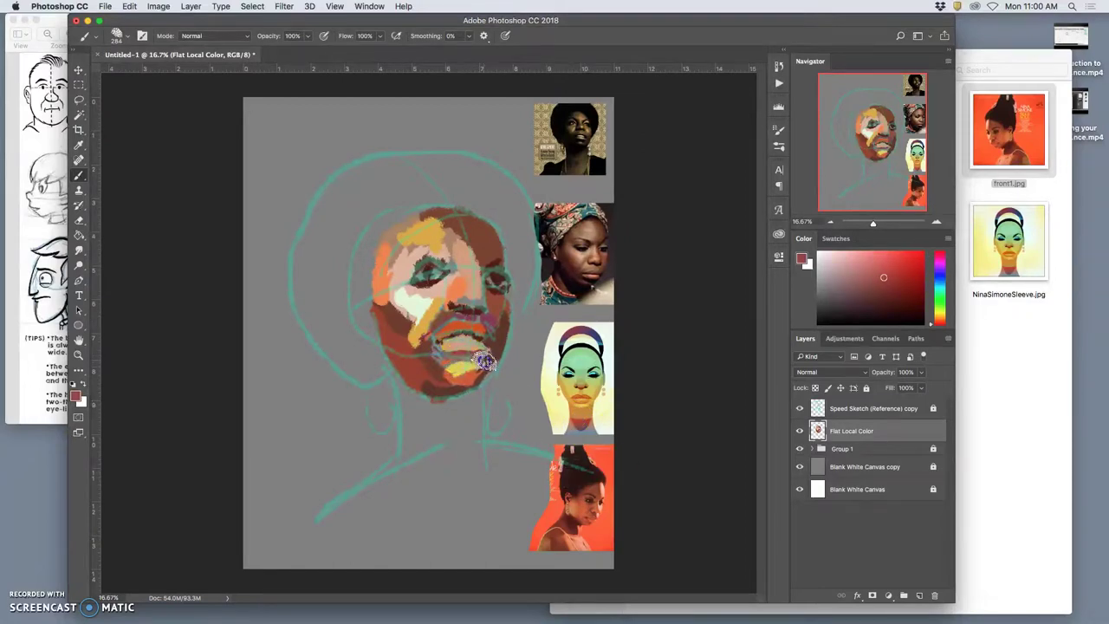
Step: Paint the hair around the face with dark red-brown sampled from the front1 image, and add purple down the portrait's right side
left_click(487, 325)
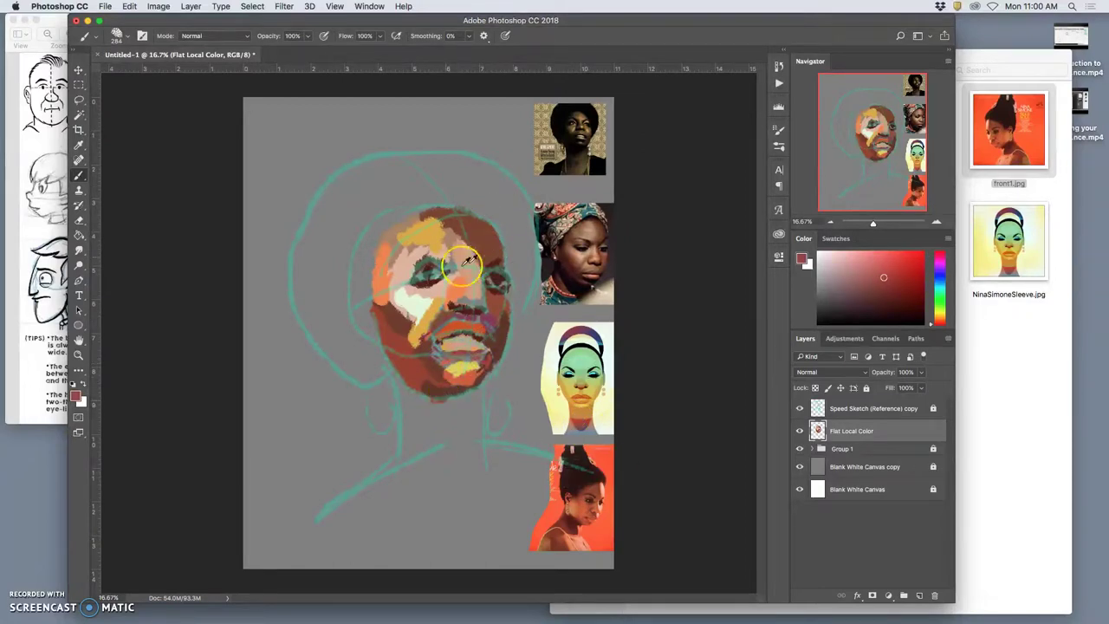
left_click(567, 471, "alt")
mouse_move(349, 217)
left_mouse_down()
mouse_move(367, 240)
mouse_move(351, 278)
mouse_move(366, 240)
mouse_move(364, 252)
left_mouse_up()
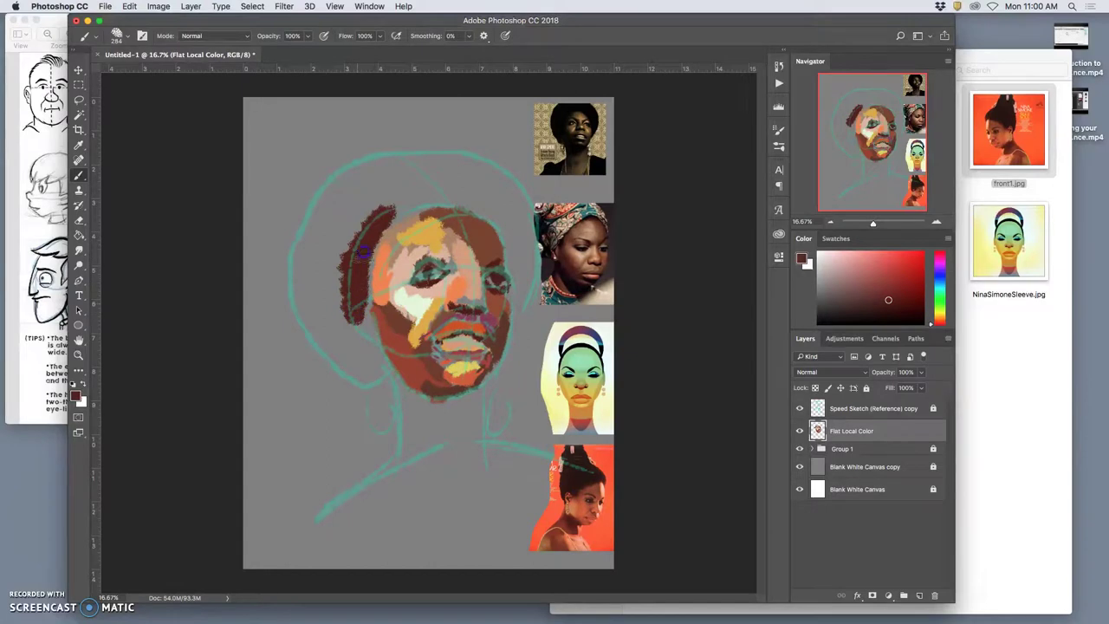
mouse_move(351, 315)
left_mouse_down()
mouse_move(381, 228)
mouse_move(480, 177)
mouse_move(478, 203)
mouse_move(515, 186)
mouse_move(592, 406)
mouse_move(592, 336)
mouse_move(500, 224)
mouse_move(518, 222)
mouse_move(519, 198)
mouse_move(533, 229)
mouse_move(525, 258)
mouse_move(496, 211)
mouse_move(525, 264)
mouse_move(518, 303)
left_mouse_up()
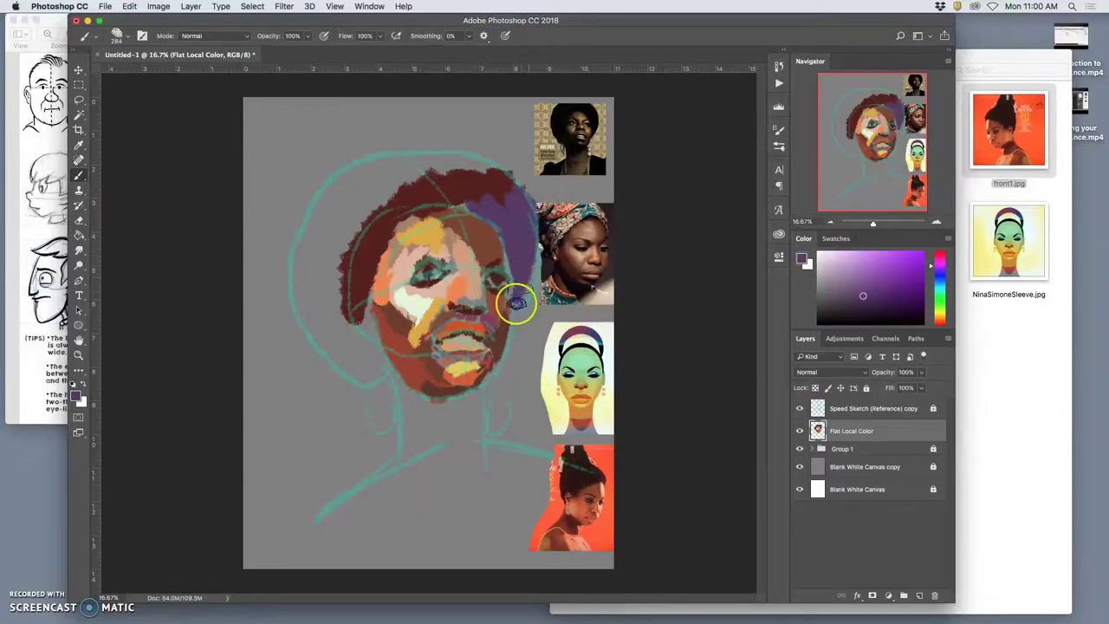
Step: Paint the forehead with brown sampled from the headscarf photo and ochre sampled from the afro album cover
left_click(601, 228, "alt")
left_click(495, 238)
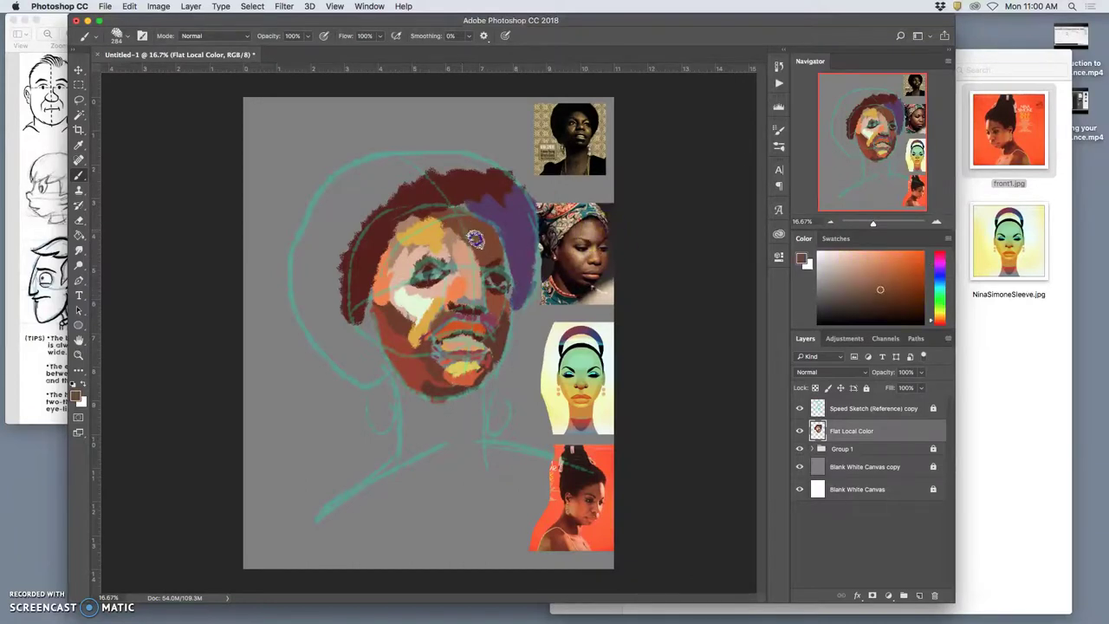
left_click(575, 124, "alt")
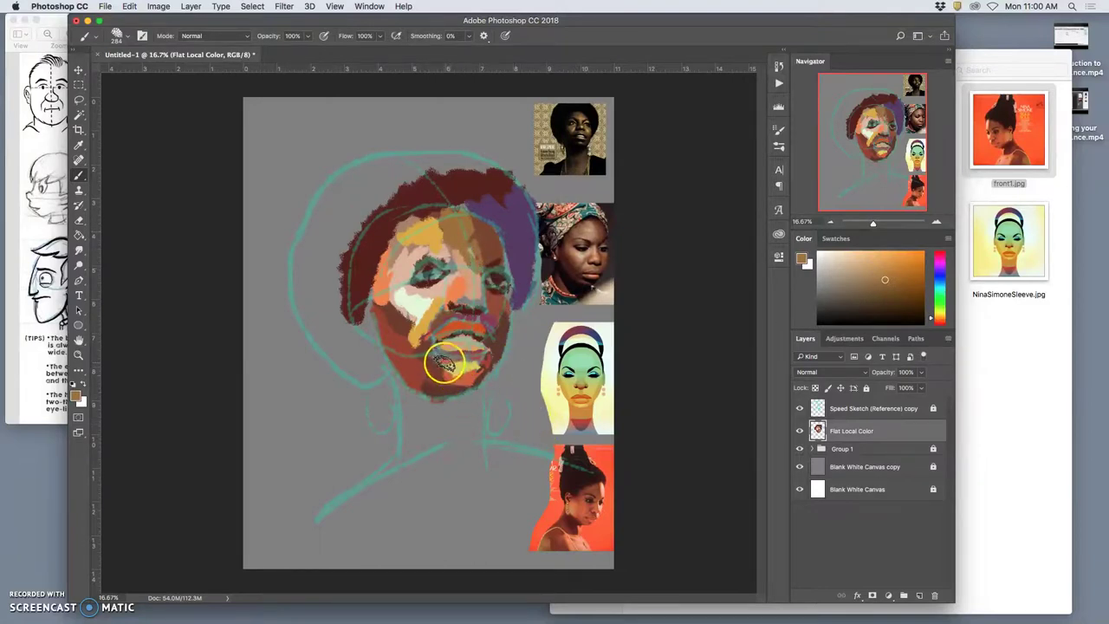
Step: Paint the neck muted red sampled from the sleeve image, with a purple shadow under the jaw sampled from the hair
left_click(586, 423, "alt")
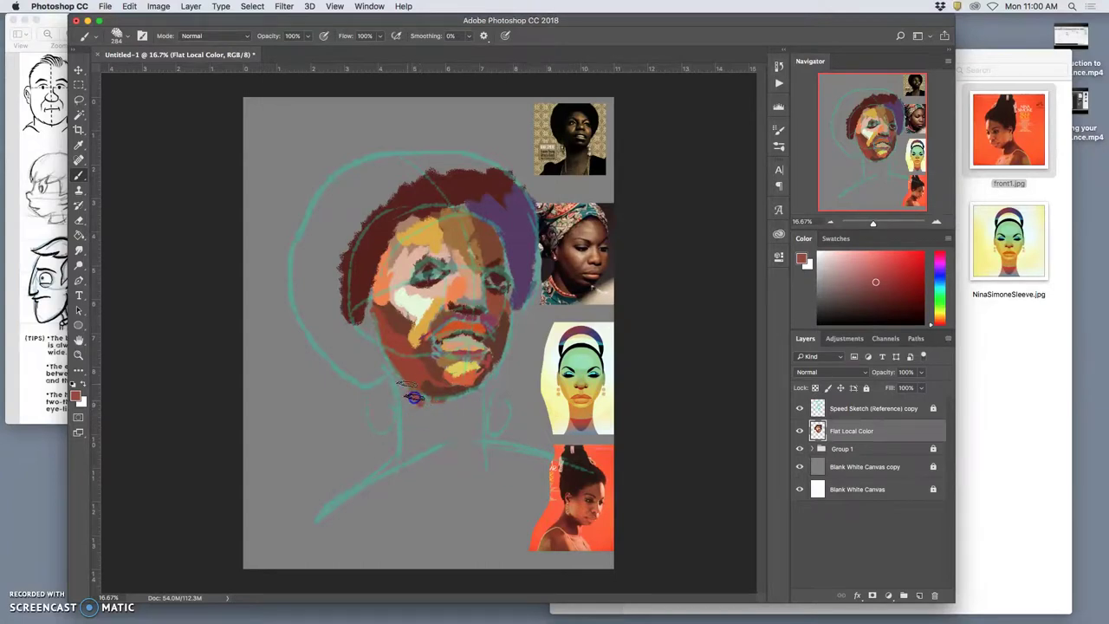
mouse_move(394, 372)
left_mouse_down()
mouse_move(432, 425)
mouse_move(443, 405)
mouse_move(471, 425)
left_mouse_up()
left_click(515, 240, "alt")
left_click(405, 397)
left_click_drag(405, 397, 482, 389)
left_click_drag(394, 377, 425, 403)
Step: Sample near-black tones from the reference images and paint black hair beside the left cheek with the sleeve image's black
left_click(554, 117, "alt")
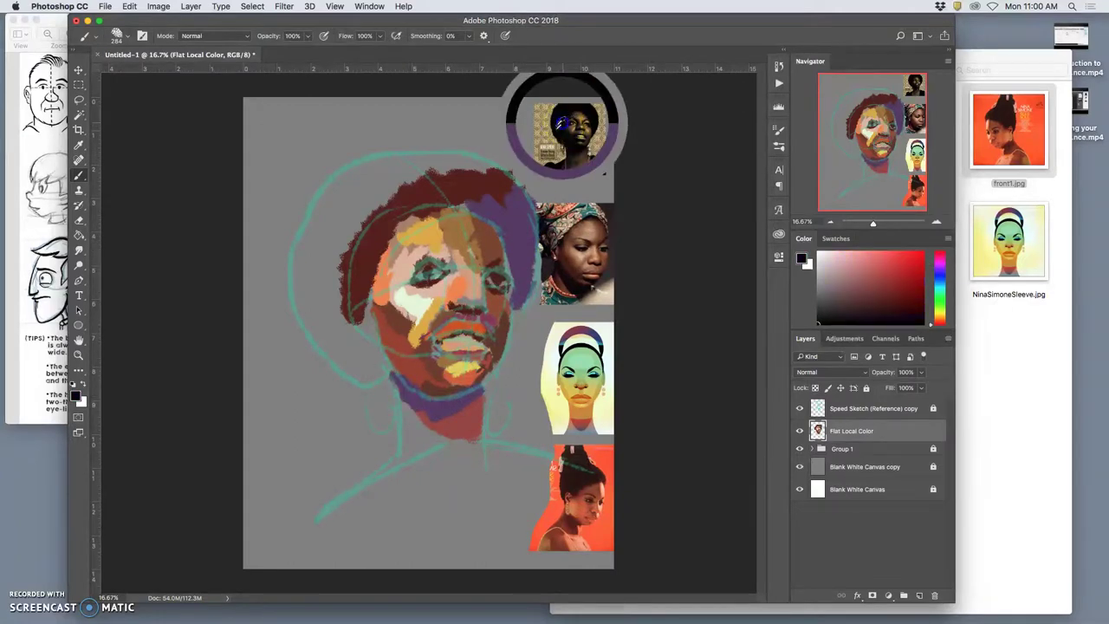
left_click(551, 222, "alt")
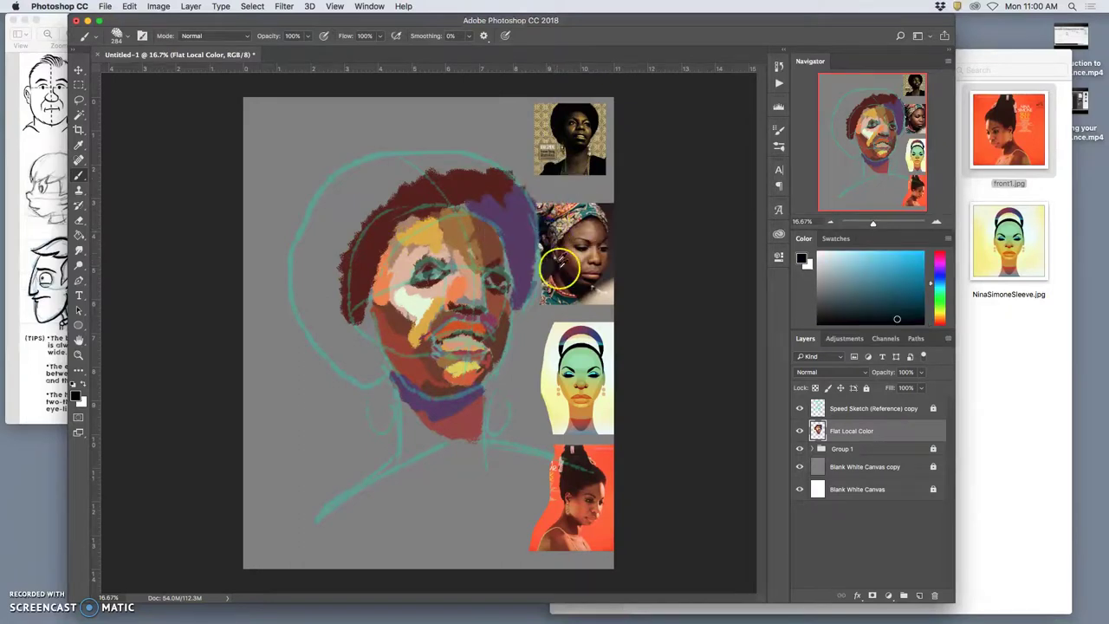
left_click(563, 348, "alt")
mouse_move(349, 285)
left_mouse_down()
mouse_move(347, 315)
mouse_move(373, 340)
left_mouse_up()
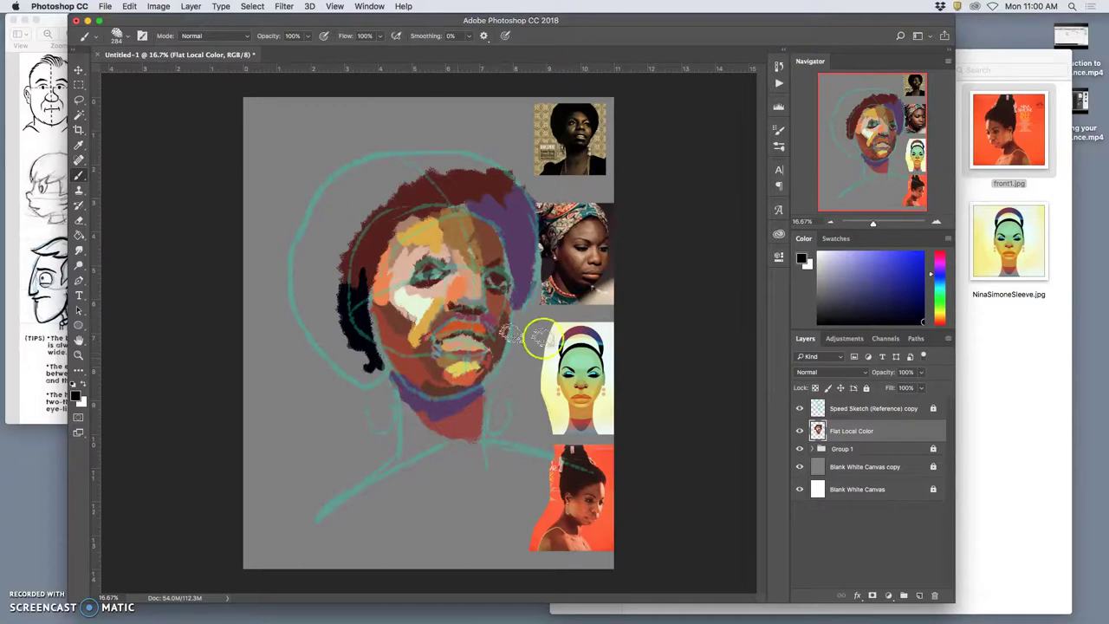
Step: Paint the lower back of the hair magenta, sampled from the headdress in the sleeve image
left_click(579, 331, "alt")
left_click(335, 291)
mouse_move(336, 292)
left_mouse_down()
mouse_move(355, 279)
mouse_move(362, 317)
left_mouse_up()
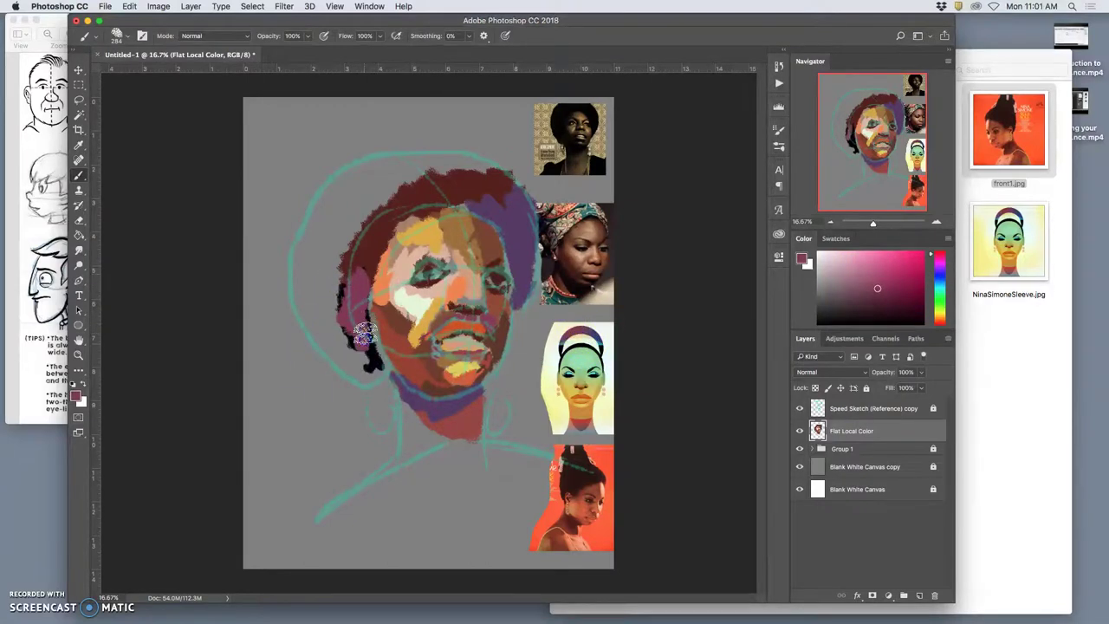
mouse_move(370, 355)
left_mouse_down()
mouse_move(357, 305)
mouse_move(376, 362)
mouse_move(357, 366)
mouse_move(323, 334)
mouse_move(316, 292)
mouse_move(579, 486)
mouse_move(343, 298)
mouse_move(324, 302)
mouse_move(316, 286)
mouse_move(304, 318)
mouse_move(340, 194)
mouse_move(305, 258)
mouse_move(320, 262)
mouse_move(352, 228)
mouse_move(344, 318)
mouse_move(348, 242)
mouse_move(371, 221)
mouse_move(362, 185)
mouse_move(464, 147)
mouse_move(372, 194)
mouse_move(580, 224)
mouse_move(372, 172)
mouse_move(379, 191)
mouse_move(359, 224)
mouse_move(415, 170)
left_mouse_up()
Step: Fill the back and crown of the hair with dark brown from the front1 image and teal and cream from the headscarf
left_click(579, 488, "alt")
left_click(587, 209, "alt")
left_click(581, 215, "alt")
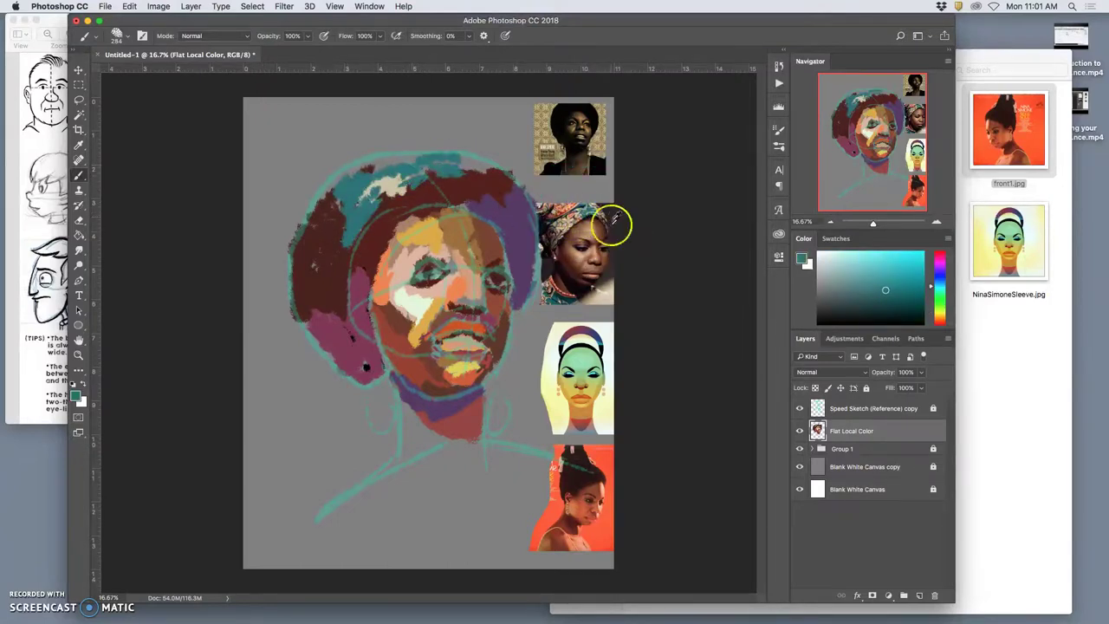
Step: Paint dark brown strokes over the teal at the crown and over the purple hair on the portrait's right side
left_click(574, 250, "alt")
left_click_drag(433, 171, 452, 165)
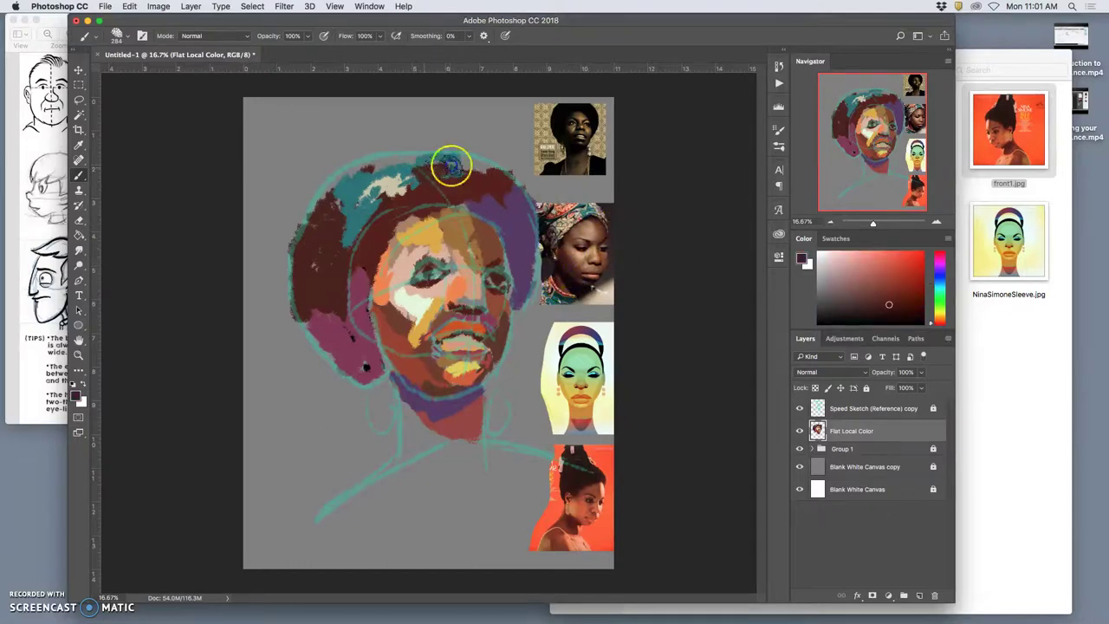
left_click(562, 336, "alt")
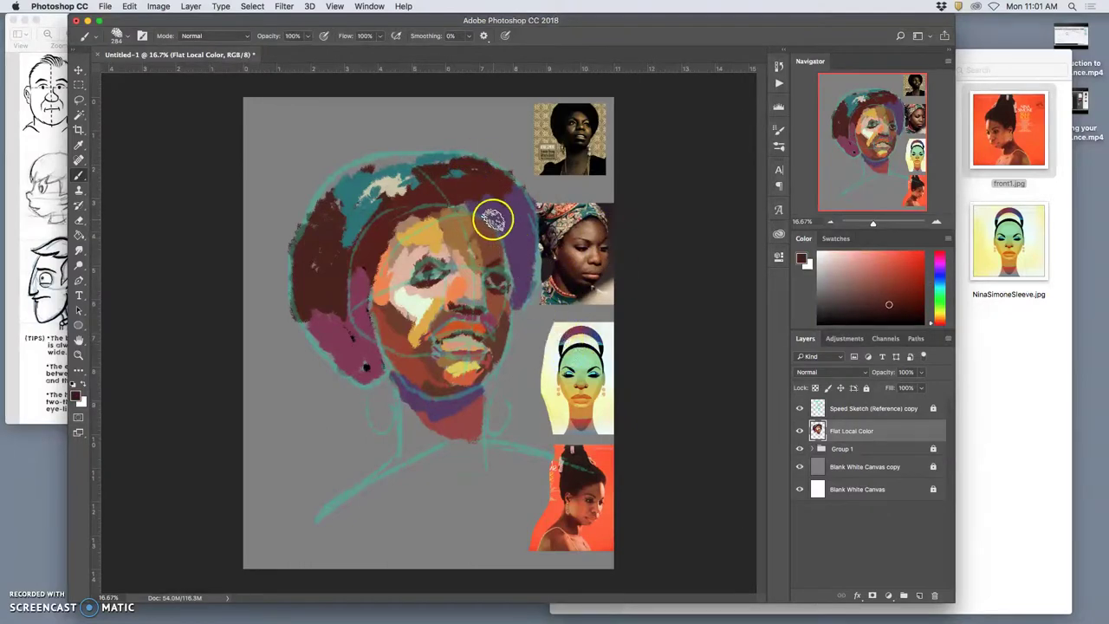
mouse_move(498, 221)
left_mouse_down()
mouse_move(515, 213)
mouse_move(520, 225)
mouse_move(520, 276)
left_mouse_up()
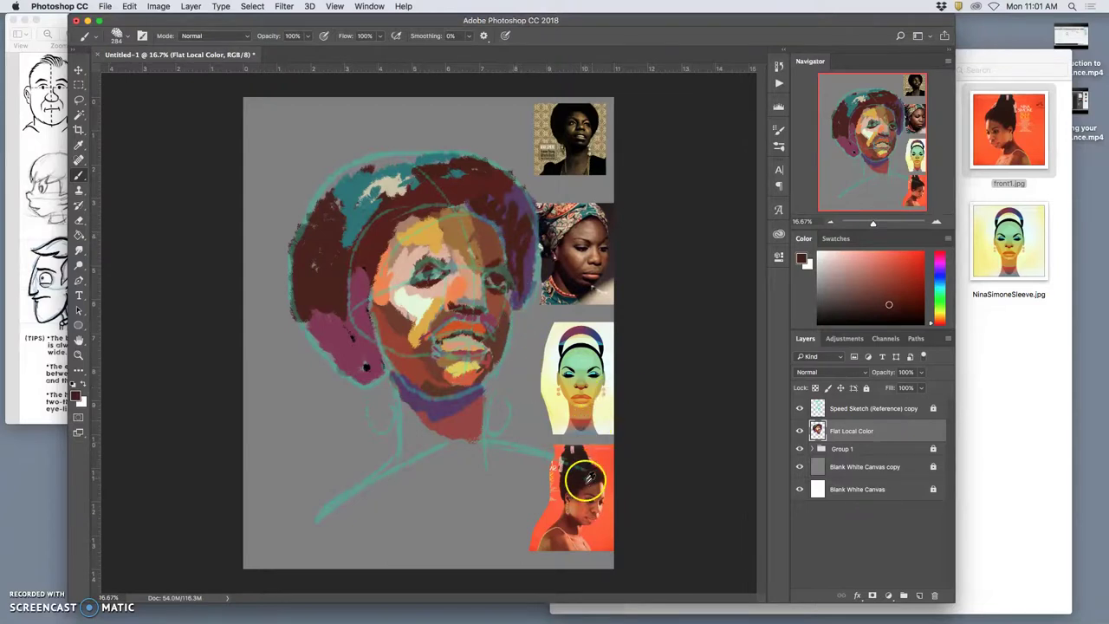
Step: Add near-black brown sampled from the front1 image along the hair's top edge, lower back and hairline
left_click(587, 455, "alt")
left_click(391, 185)
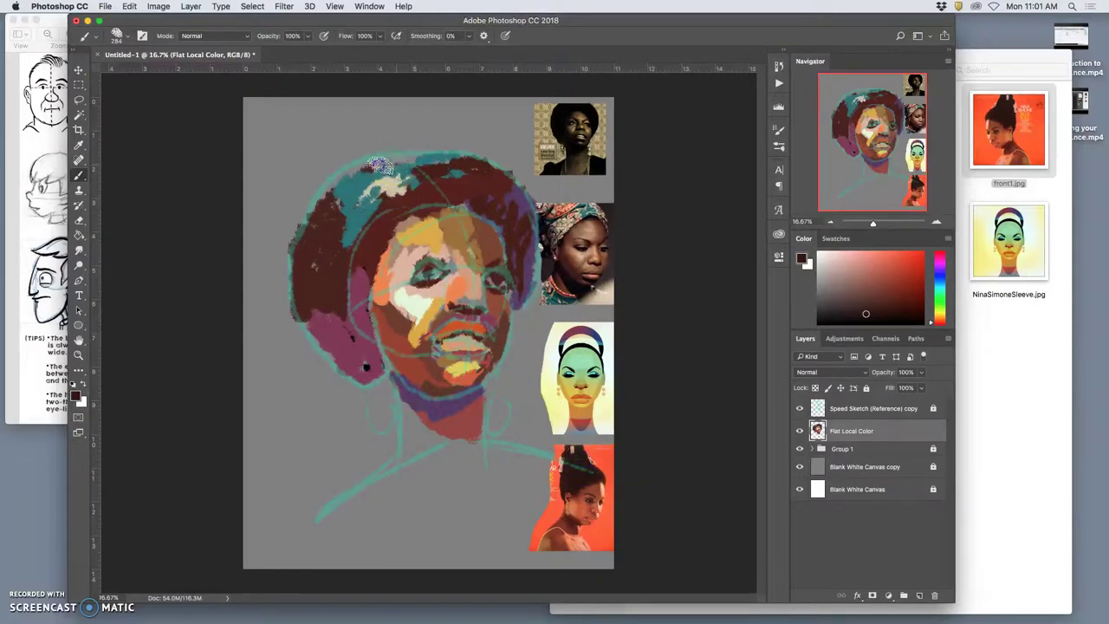
mouse_move(351, 170)
left_mouse_down()
mouse_move(364, 235)
mouse_move(370, 223)
left_mouse_up()
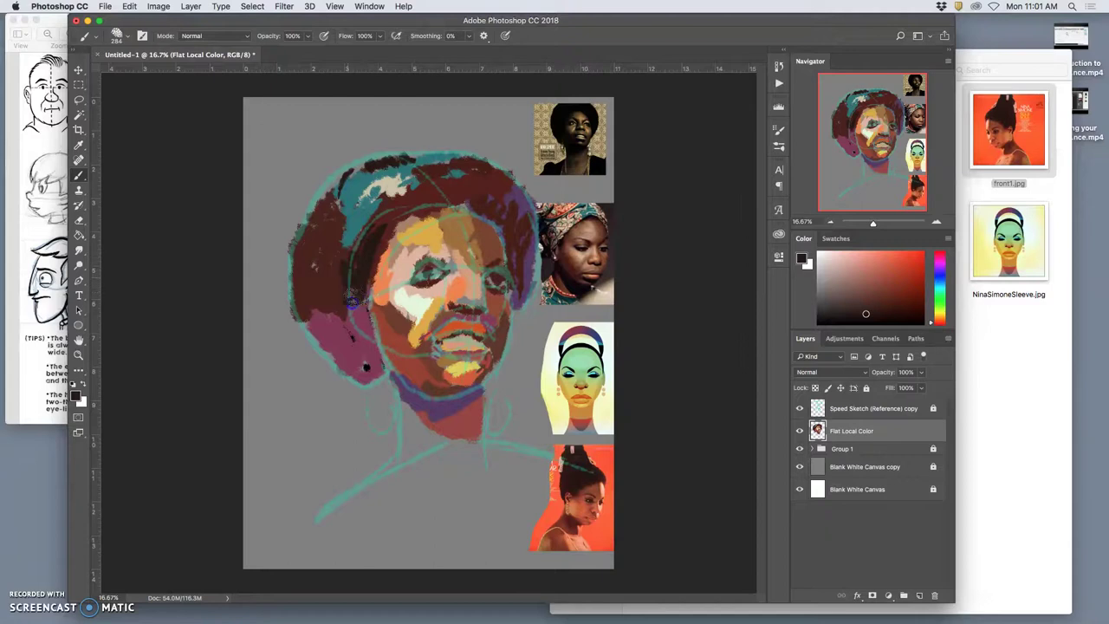
mouse_move(350, 309)
left_mouse_down()
mouse_move(313, 288)
mouse_move(317, 328)
mouse_move(373, 357)
left_mouse_up()
mouse_move(368, 272)
left_mouse_down()
mouse_move(411, 230)
mouse_move(379, 305)
mouse_move(397, 313)
mouse_move(371, 268)
left_mouse_up()
left_click_drag(387, 227, 398, 224)
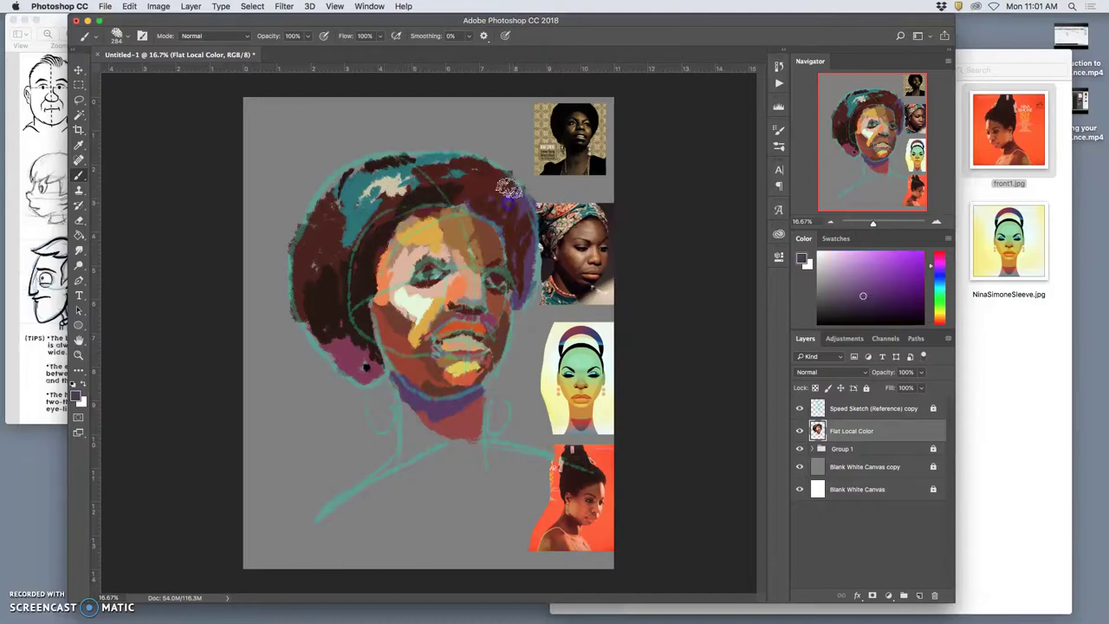
Step: Add teal patches to the crown and back of the hair, and black accents from the sleeve image to the hair and left eye
left_click(405, 172, "alt")
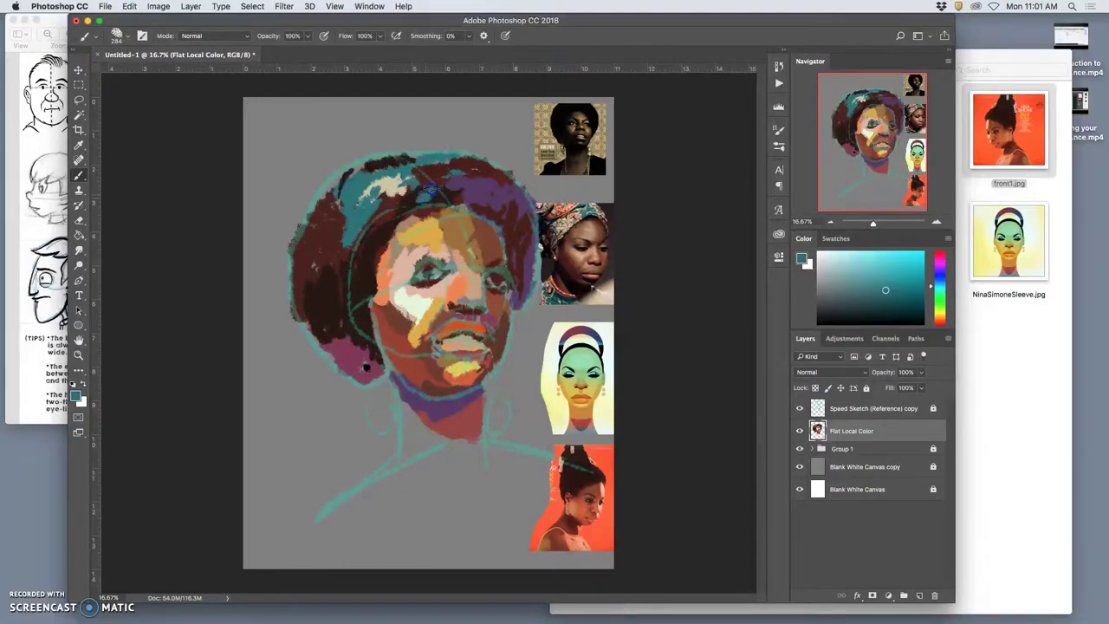
left_click_drag(316, 254, 326, 292)
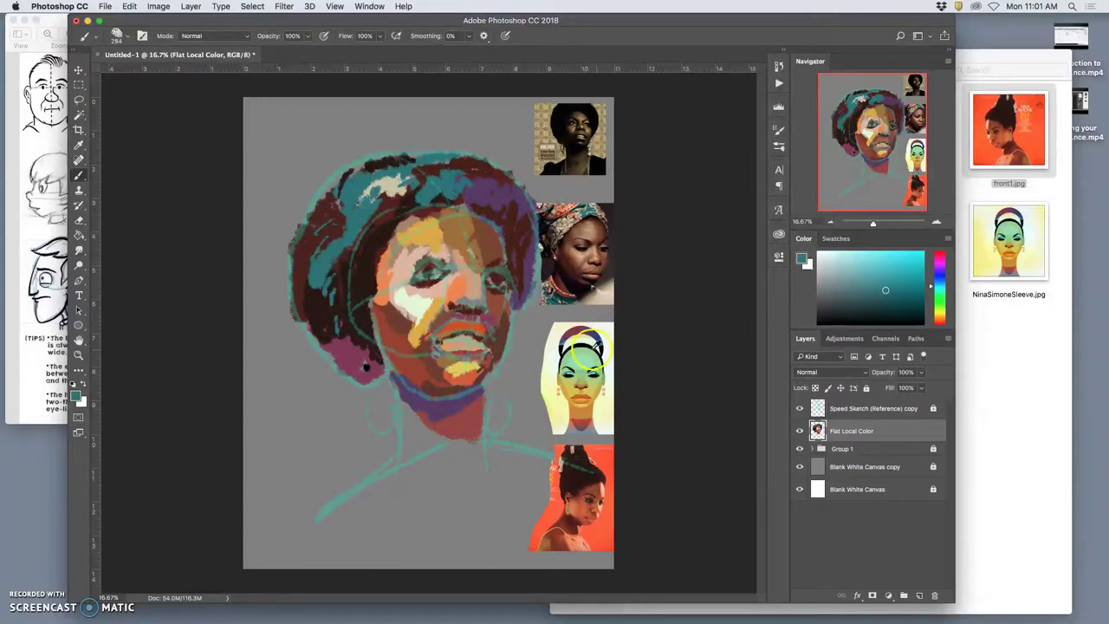
left_click(581, 345, "alt")
left_click_drag(335, 240, 352, 309)
left_click_drag(373, 366, 377, 355)
left_click_drag(480, 309, 421, 275)
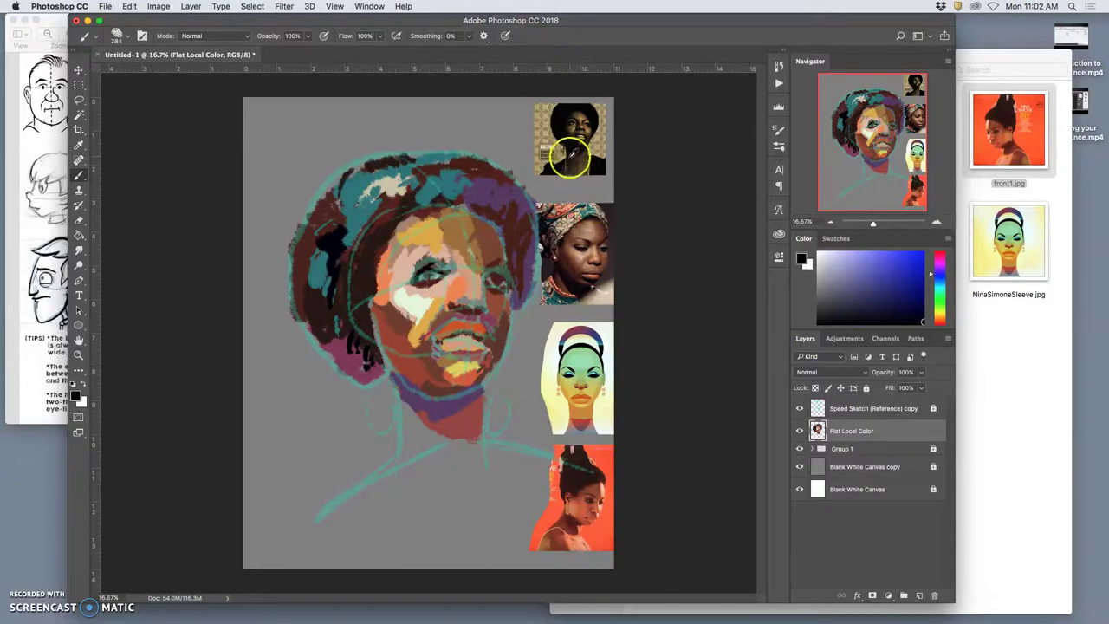
Step: Paint the neck's left side and the shoulder line tan from the headscarf photo, and add brown and ochre touches around the left eye
left_click(594, 235, "alt")
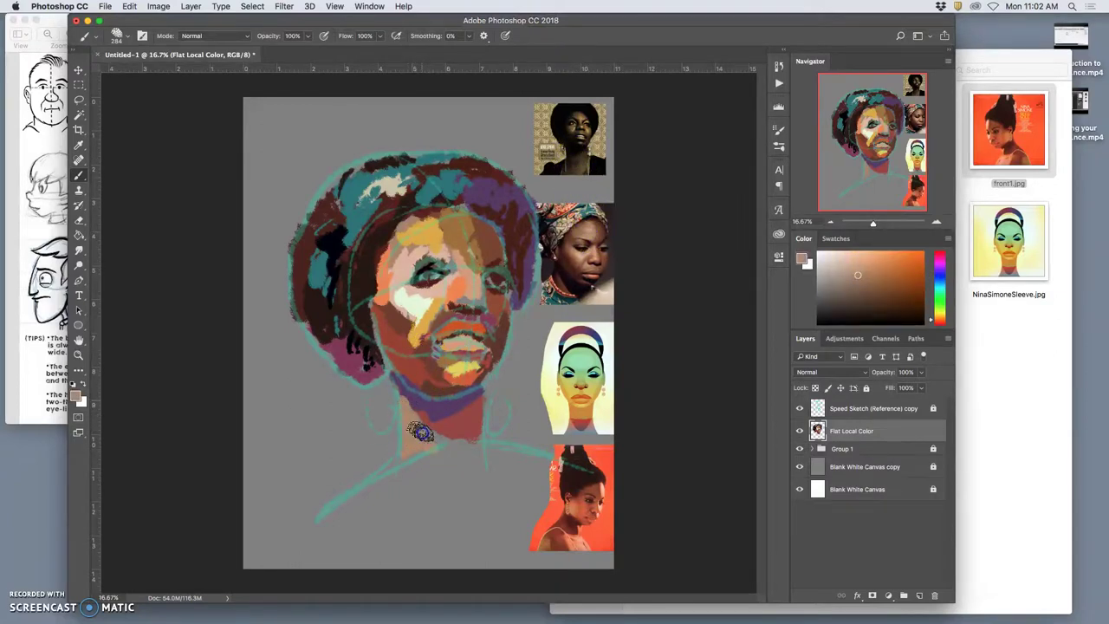
left_click(422, 452)
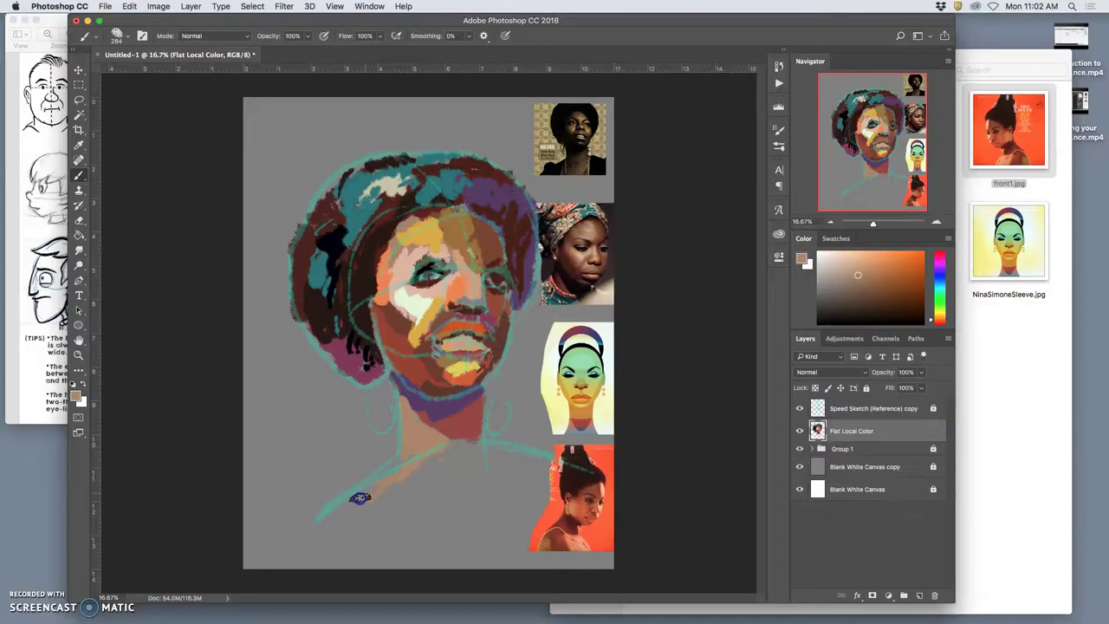
mouse_move(446, 306)
left_mouse_down()
mouse_move(438, 259)
mouse_move(401, 249)
left_mouse_up()
left_click(554, 241, "alt")
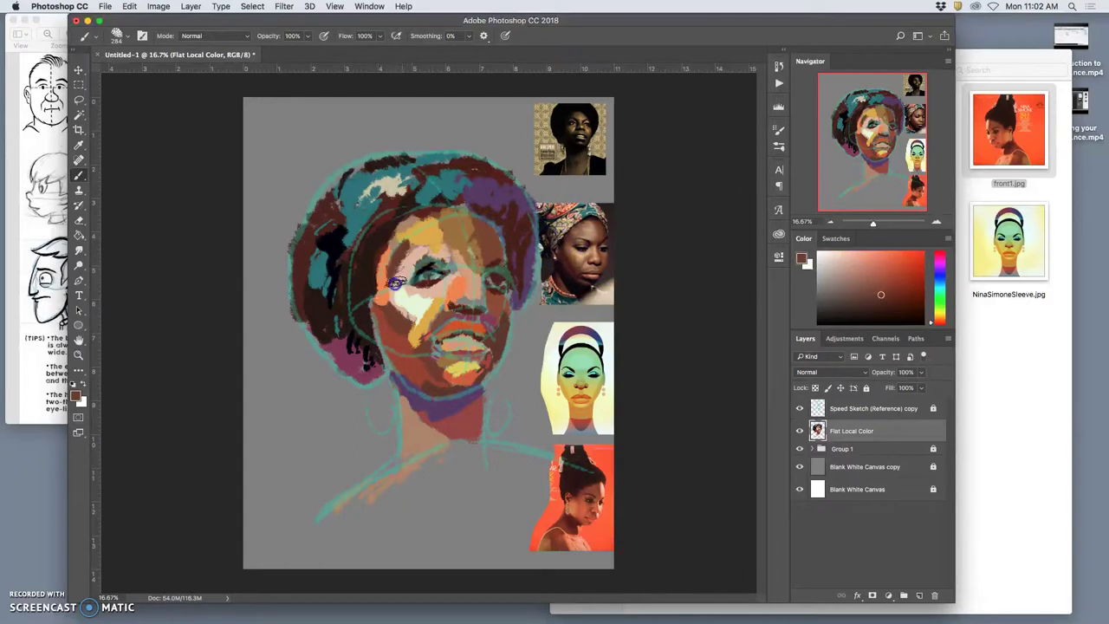
left_click(434, 362, "alt")
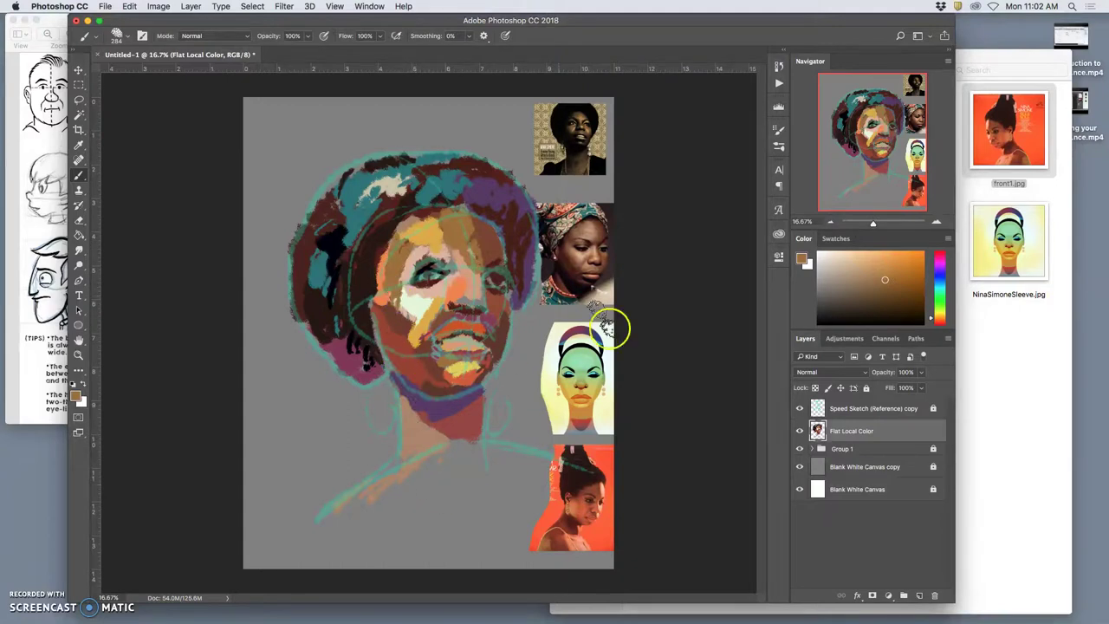
Step: Hide and reshow the speed sketch layer to check the colors, and paint the left shoulder reddish brown sampled from the front1 image
left_click(799, 409)
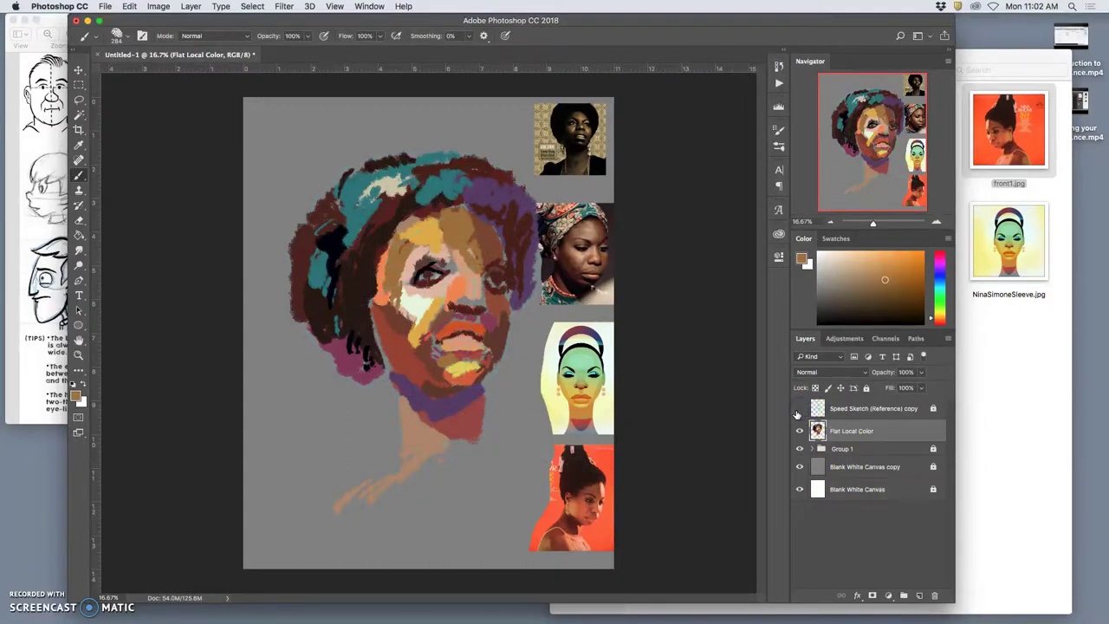
left_click(800, 408)
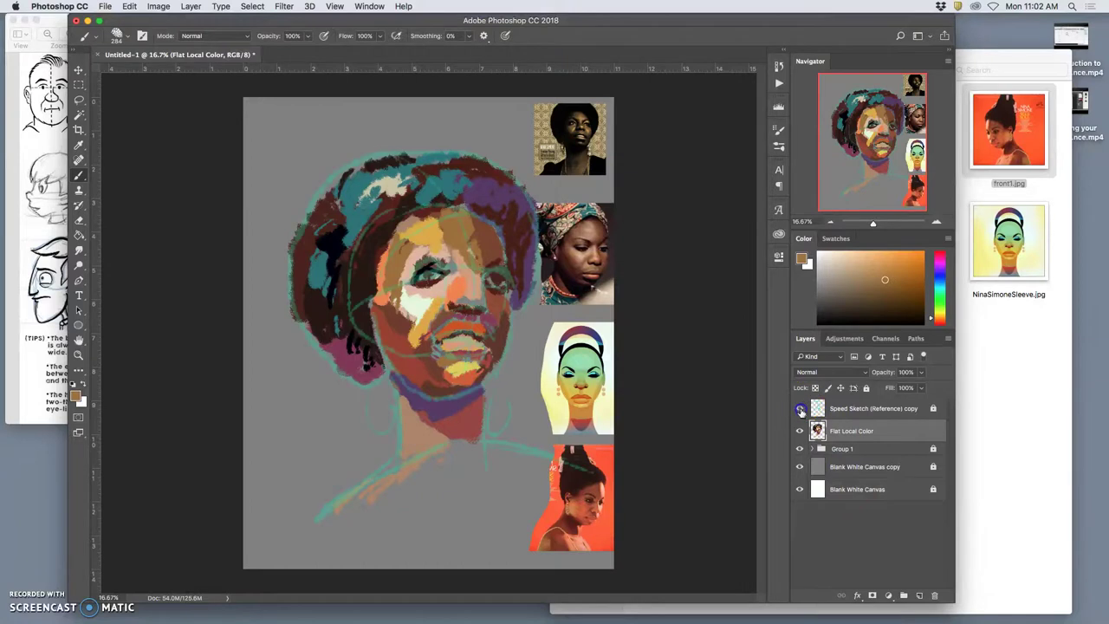
left_click(582, 490, "alt")
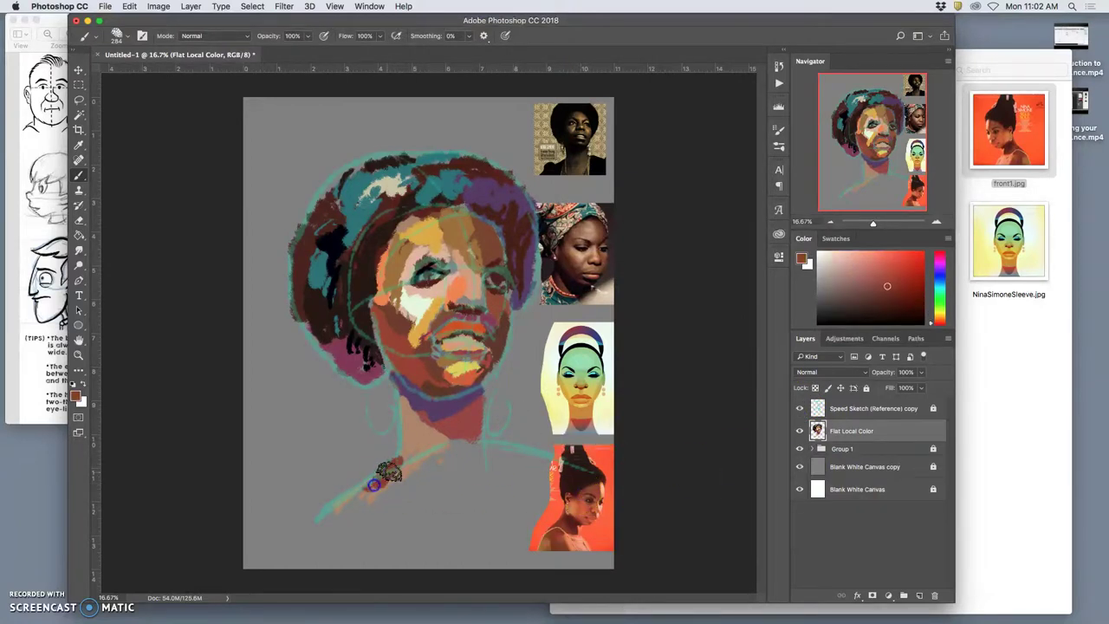
Step: Block in the upper chest and right shoulder with muted mauve, and paint a red necklace around the base of the neck
left_click(555, 177, "alt")
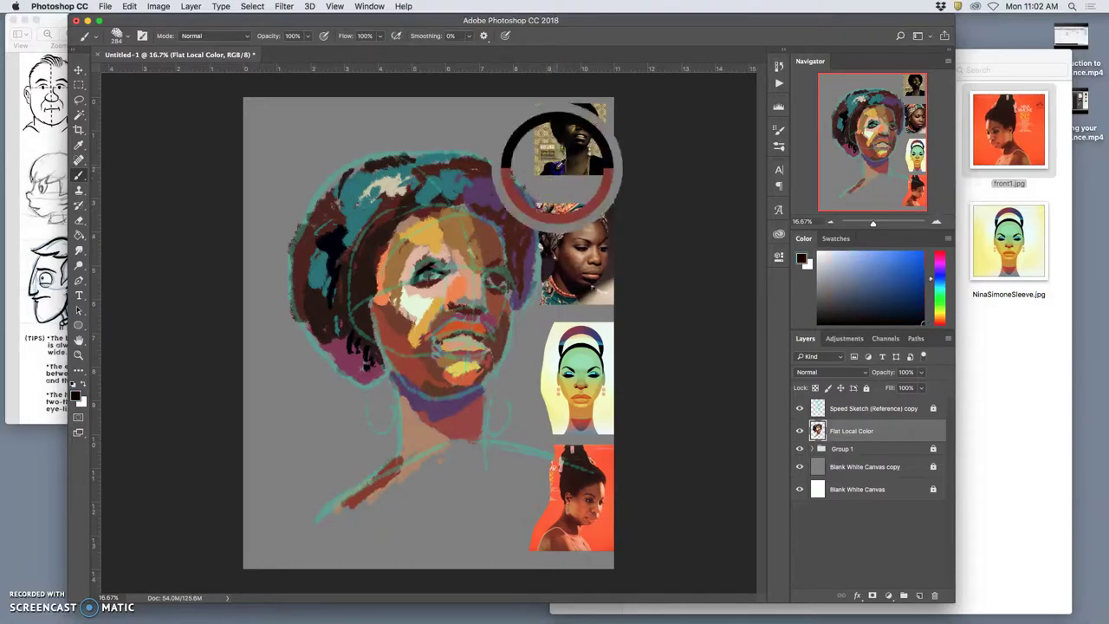
mouse_move(438, 459)
left_mouse_down()
mouse_move(396, 473)
mouse_move(402, 463)
mouse_move(361, 492)
mouse_move(417, 468)
mouse_move(455, 485)
mouse_move(487, 447)
mouse_move(522, 466)
left_mouse_up()
left_click(586, 420, "alt")
mouse_move(412, 470)
left_mouse_down()
mouse_move(403, 459)
mouse_move(481, 473)
left_mouse_up()
left_click(394, 472, "alt")
left_click_drag(431, 498, 477, 479)
left_click_drag(498, 443, 453, 483)
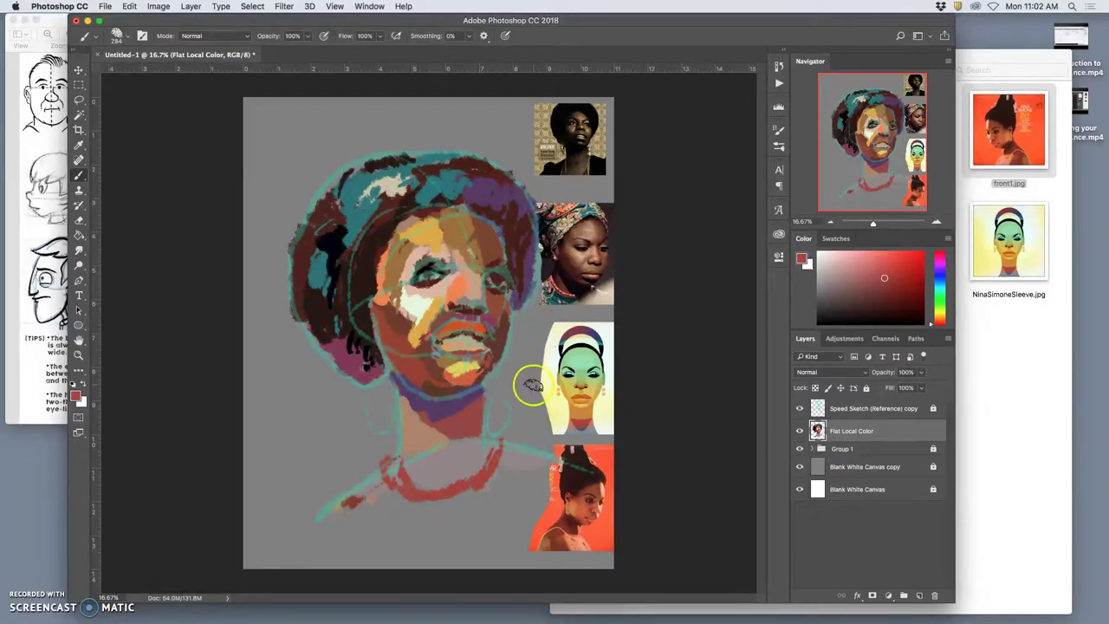
Step: Paint the right earring dark brown from the afro album cover and add pale gray from the headscarf photo to both earrings
left_click(587, 144, "alt")
left_click(474, 381)
left_click(587, 154, "alt")
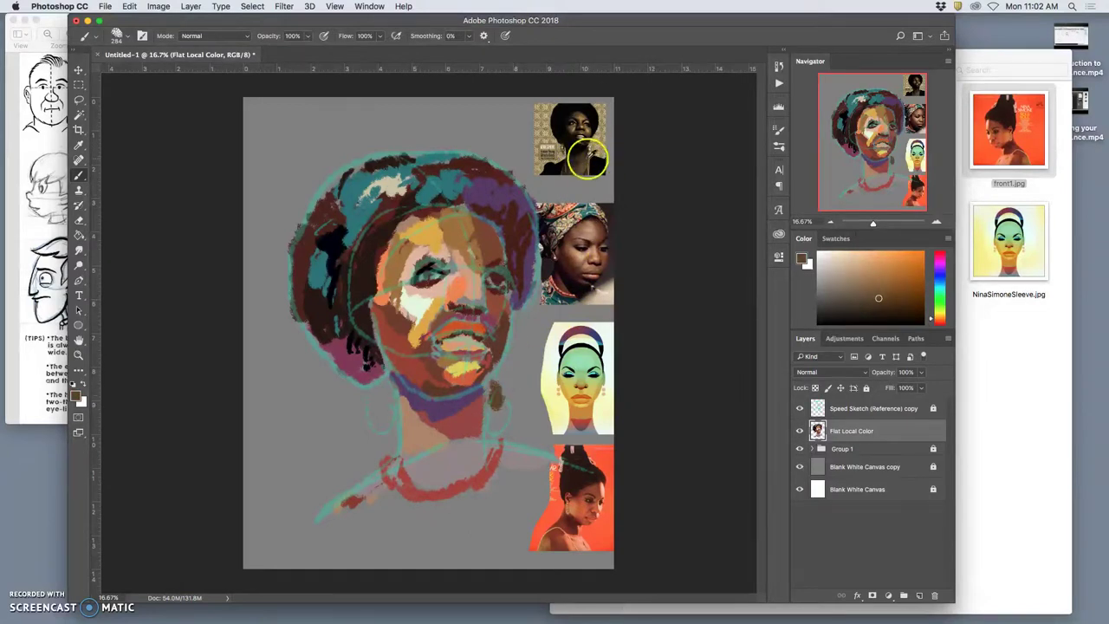
left_click(550, 245, "alt")
left_click(492, 403)
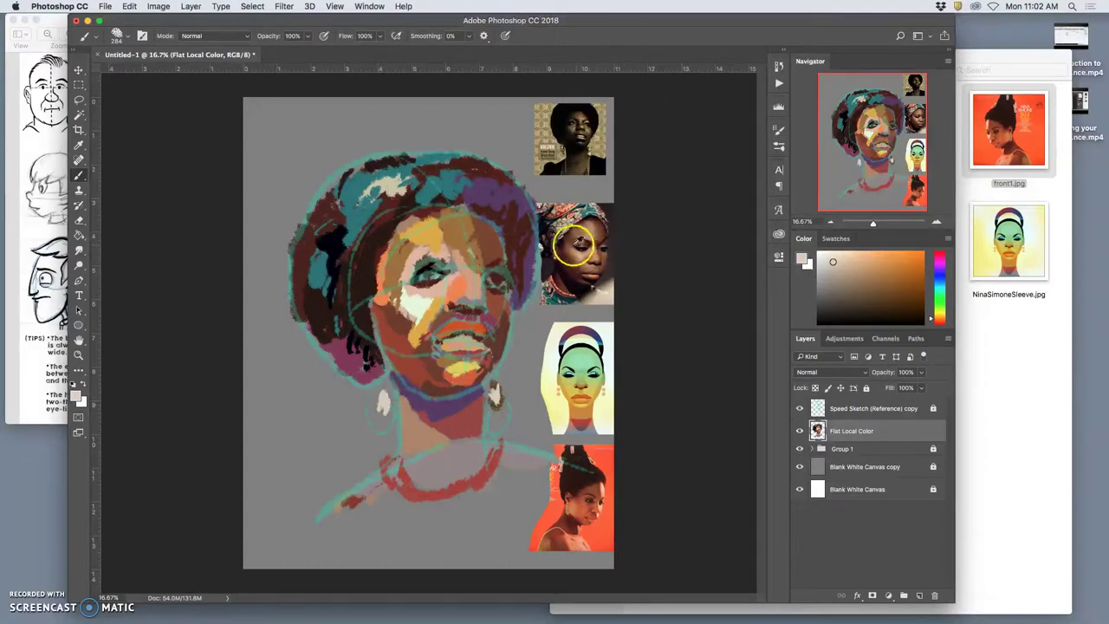
Step: Paint the lower part of the left earring with light tan sampled from the headscarf photo
left_click(590, 229, "alt")
left_click_drag(384, 392, 383, 425)
left_click(376, 429)
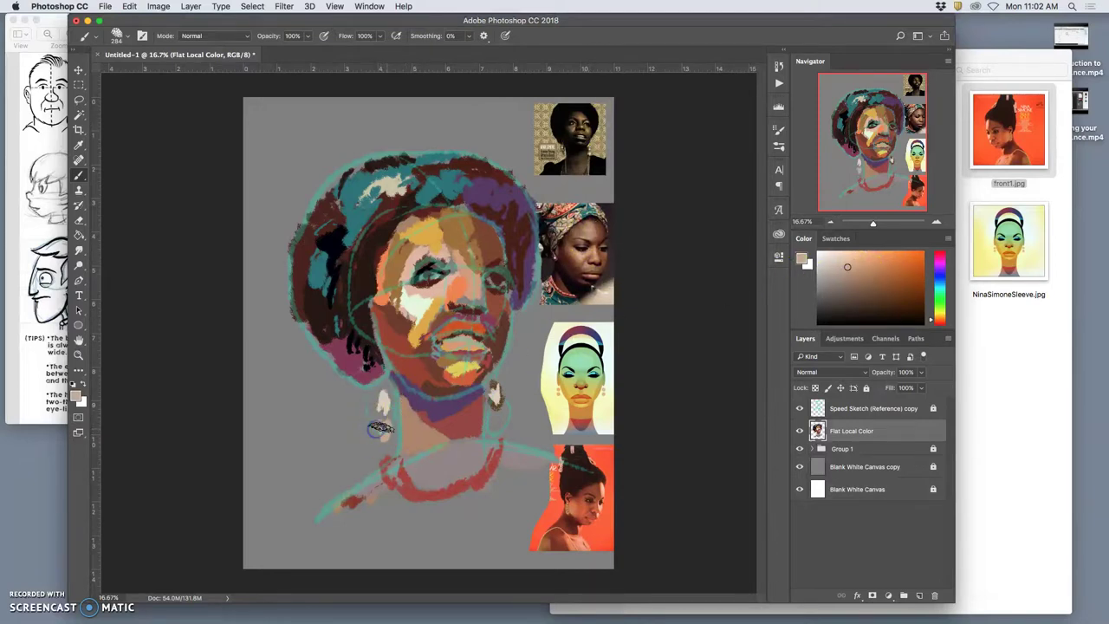
Step: Add dark brown to the left earring and light tan and brown to the right earring, sampled from the afro album cover
left_click(566, 154, "alt")
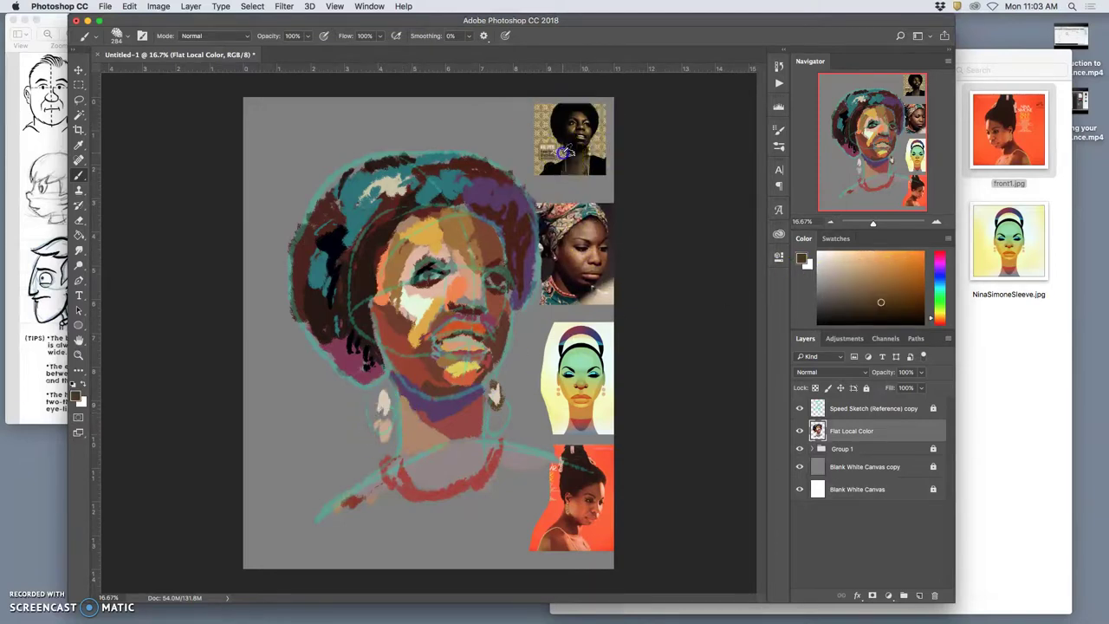
left_click_drag(384, 425, 382, 433)
left_click_drag(386, 387, 380, 396)
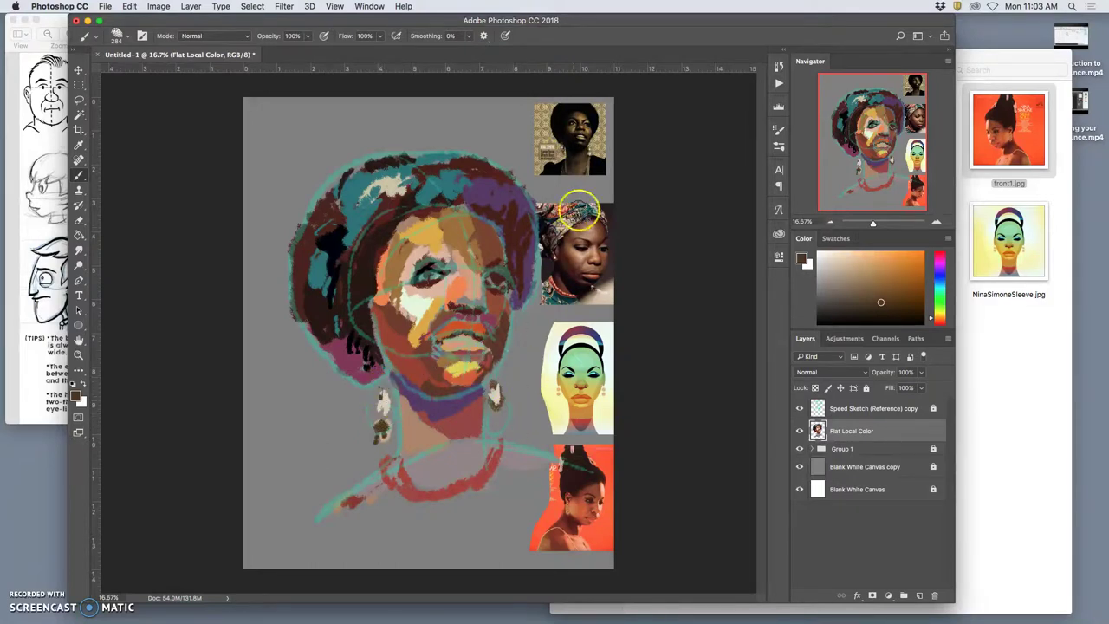
left_click(592, 153, "alt")
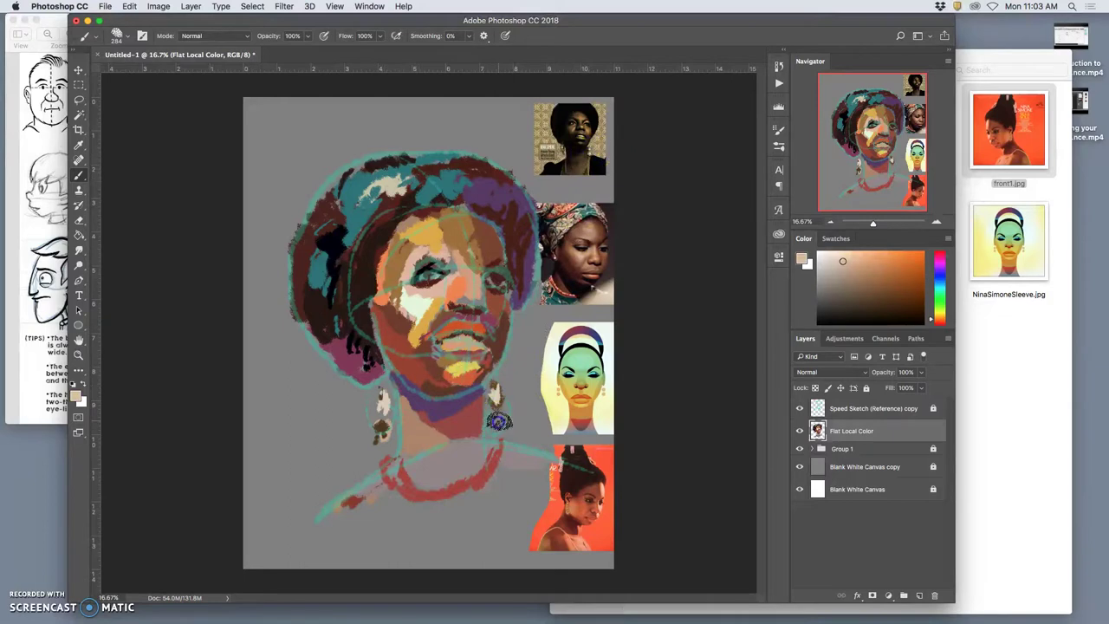
left_click(584, 153, "alt")
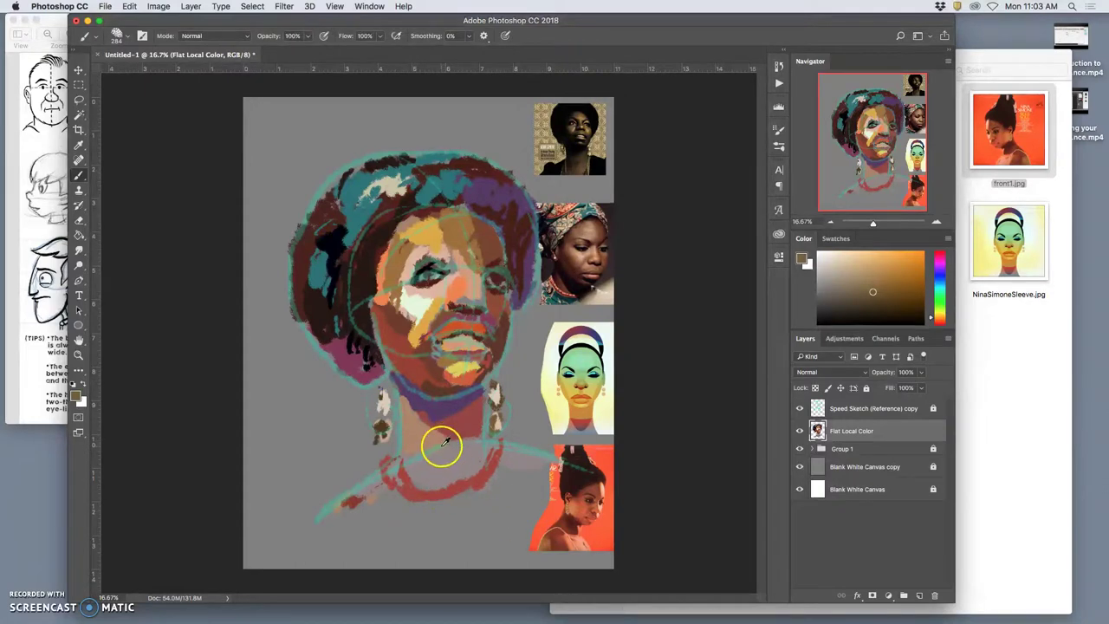
Step: Paint dark brown from the afro album cover on the right base and along the left edge of the neck
left_click(584, 153, "alt")
left_click_drag(472, 475, 475, 440)
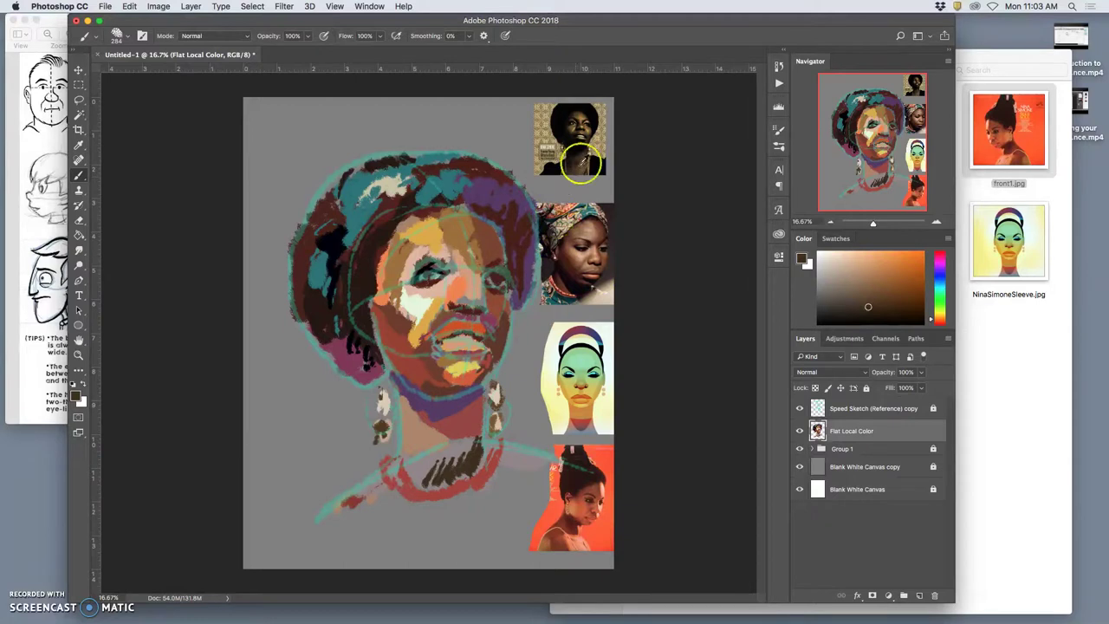
left_click(579, 158, "alt")
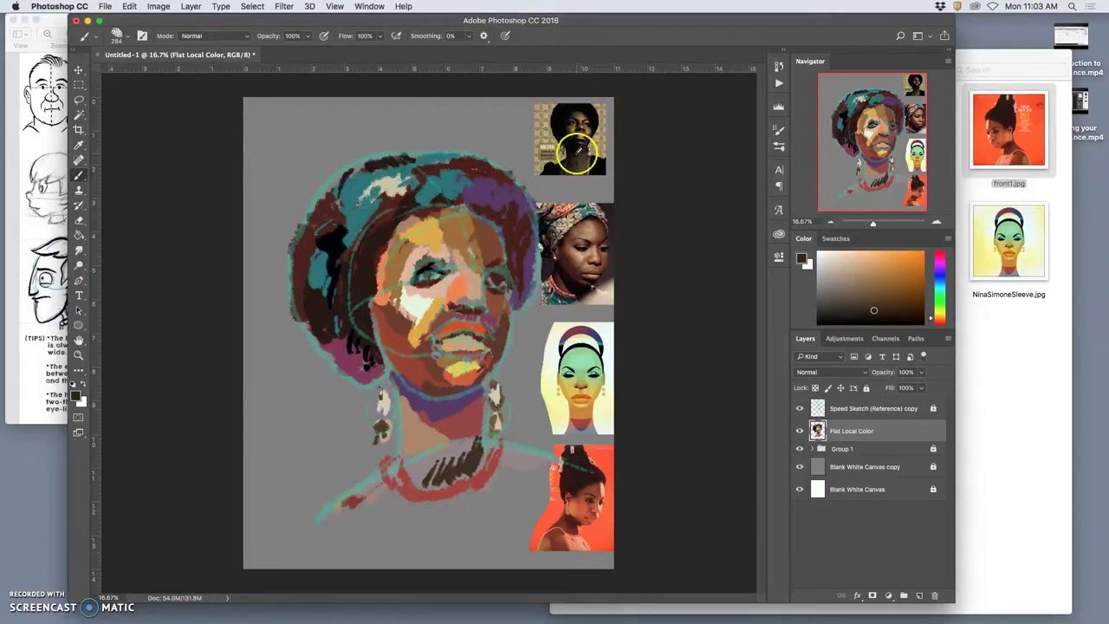
left_click(568, 156, "alt")
mouse_move(410, 465)
left_mouse_down()
mouse_move(407, 432)
mouse_move(404, 476)
mouse_move(399, 382)
mouse_move(404, 407)
left_mouse_up()
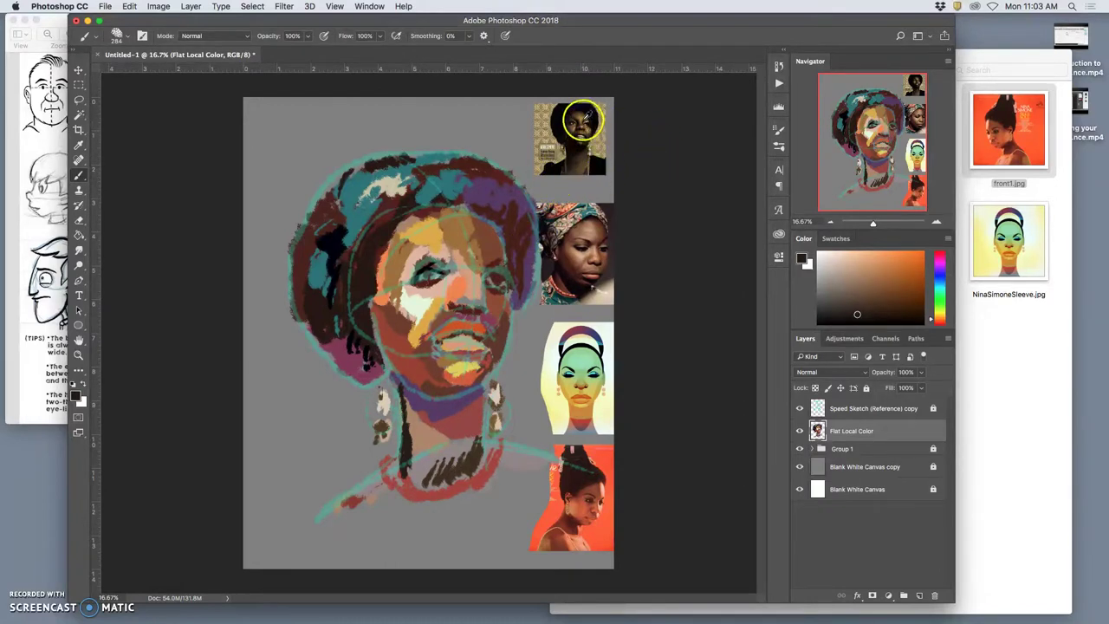
Step: Paint the left neck golden tan from the afro album cover, and the lower neck and right forehead salmon pink from the front1 image
left_click(587, 124, "alt")
left_click_drag(411, 453, 407, 474)
mouse_move(403, 408)
left_mouse_down()
mouse_move(428, 452)
mouse_move(418, 464)
mouse_move(433, 471)
mouse_move(453, 445)
mouse_move(450, 463)
left_mouse_up()
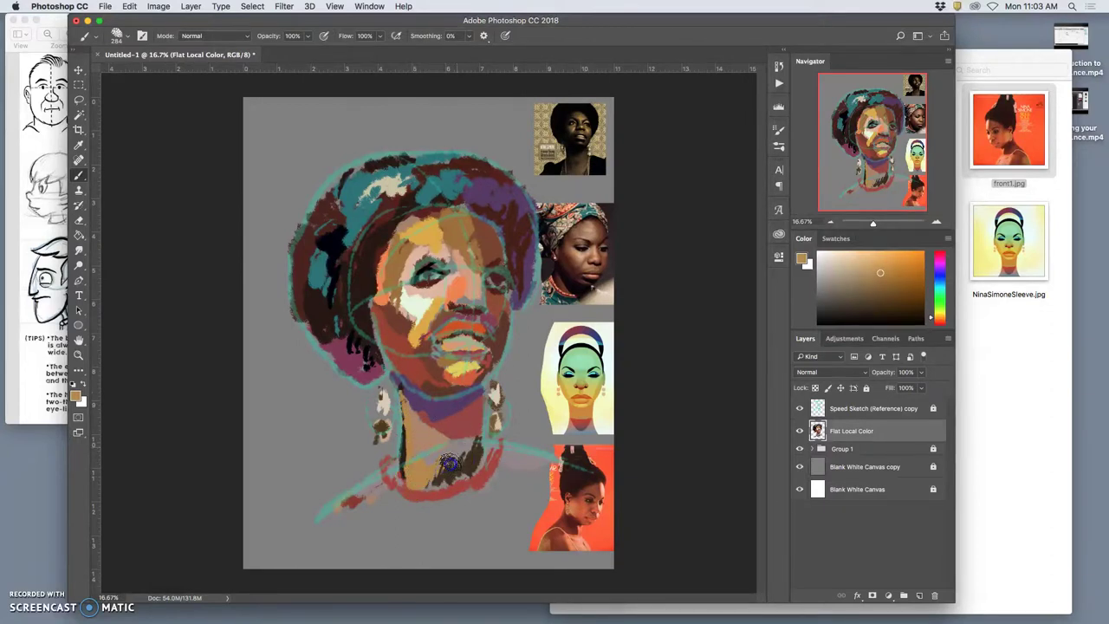
left_click(580, 357, "alt")
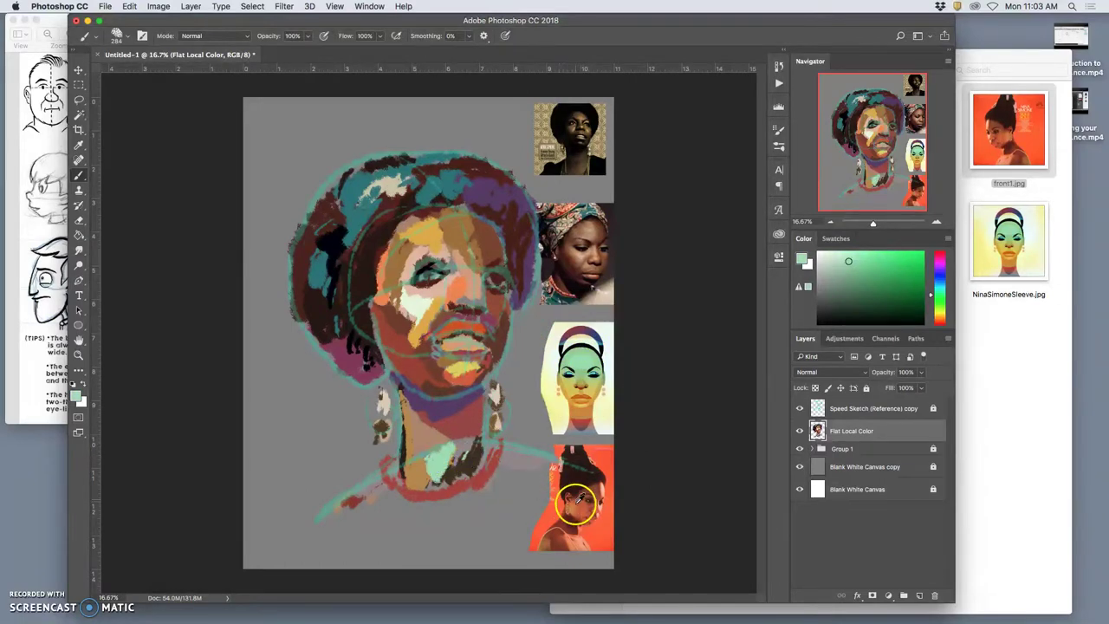
left_click(574, 529, "alt")
left_click_drag(448, 462, 433, 466)
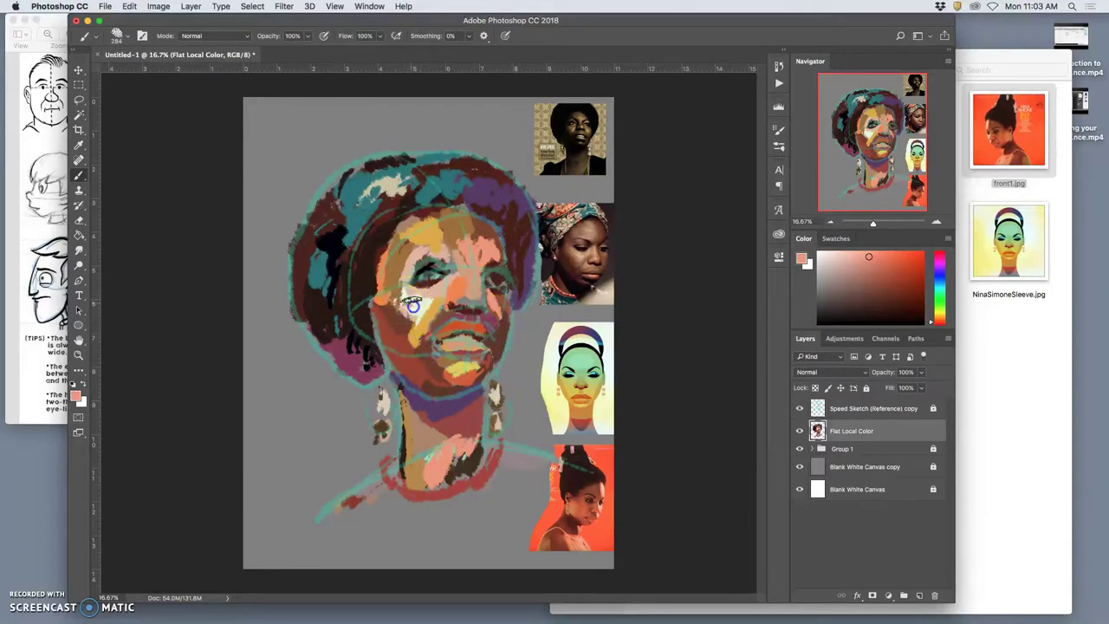
Step: Toggle the Blank White Canvas copy layer off and on to check the colors against white and gray
left_click(801, 468)
left_click(800, 469)
left_click(800, 468)
left_click(799, 469)
left_click(798, 468)
left_click(798, 468)
left_click(798, 468)
left_click(798, 468)
Step: Lighten the salmon to a pale pink and paint it on the nose, cheeks and lower neck
left_click(818, 272)
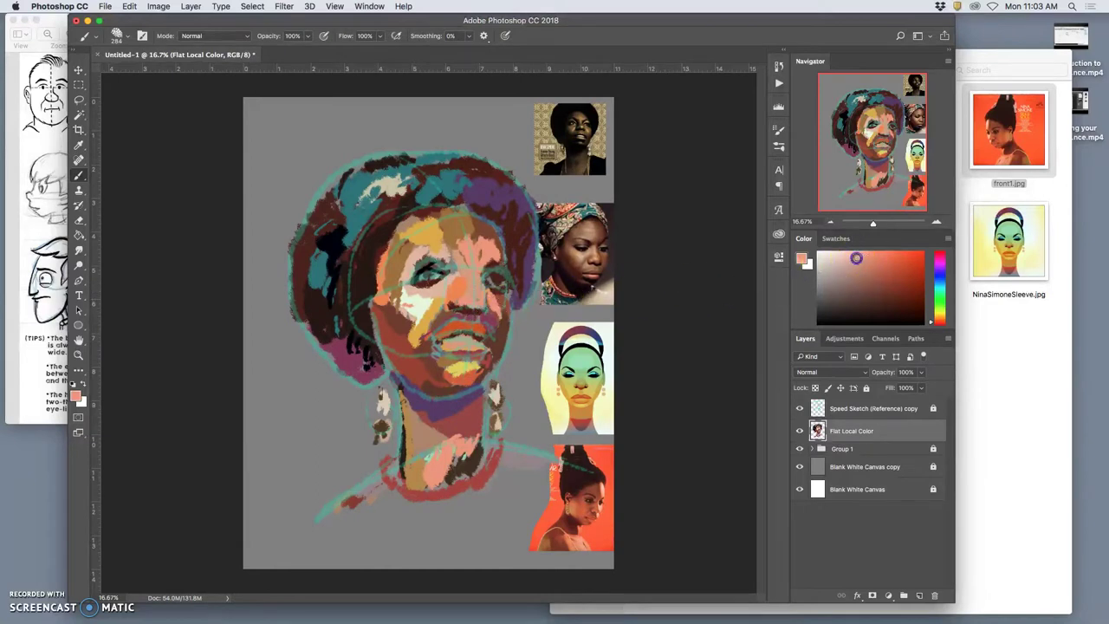
left_click(466, 305)
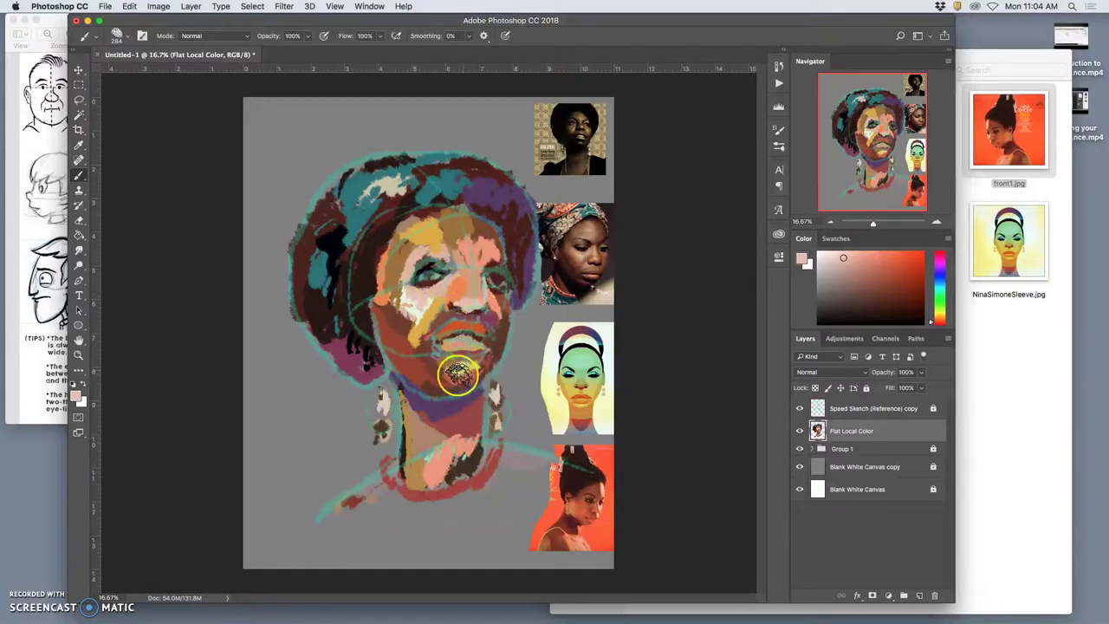
left_click(447, 371)
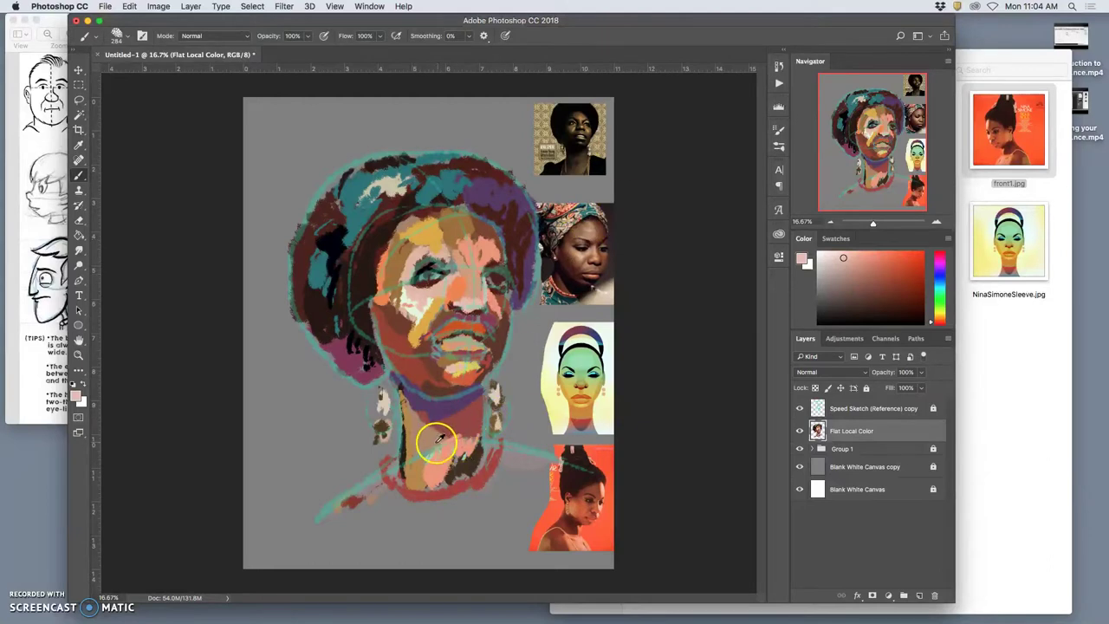
Step: Darken the shadow beneath the chin with dark brown and black, and paint dark brown strokes across the headscarf
left_click(452, 468, "alt")
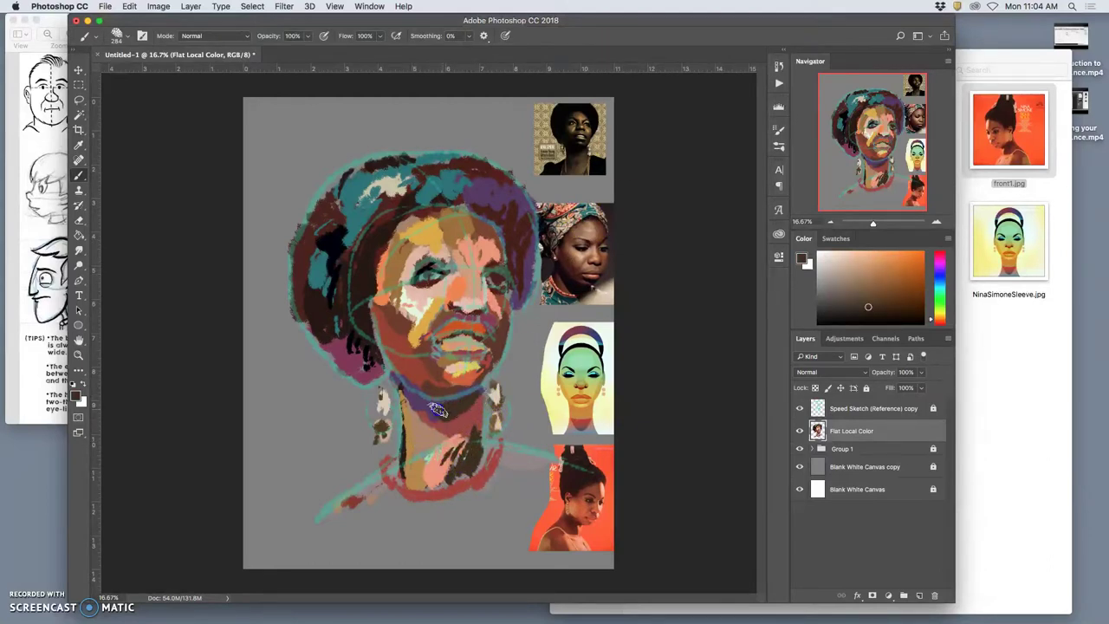
mouse_move(347, 199)
left_mouse_down()
mouse_move(355, 223)
mouse_move(408, 198)
mouse_move(475, 192)
left_mouse_up()
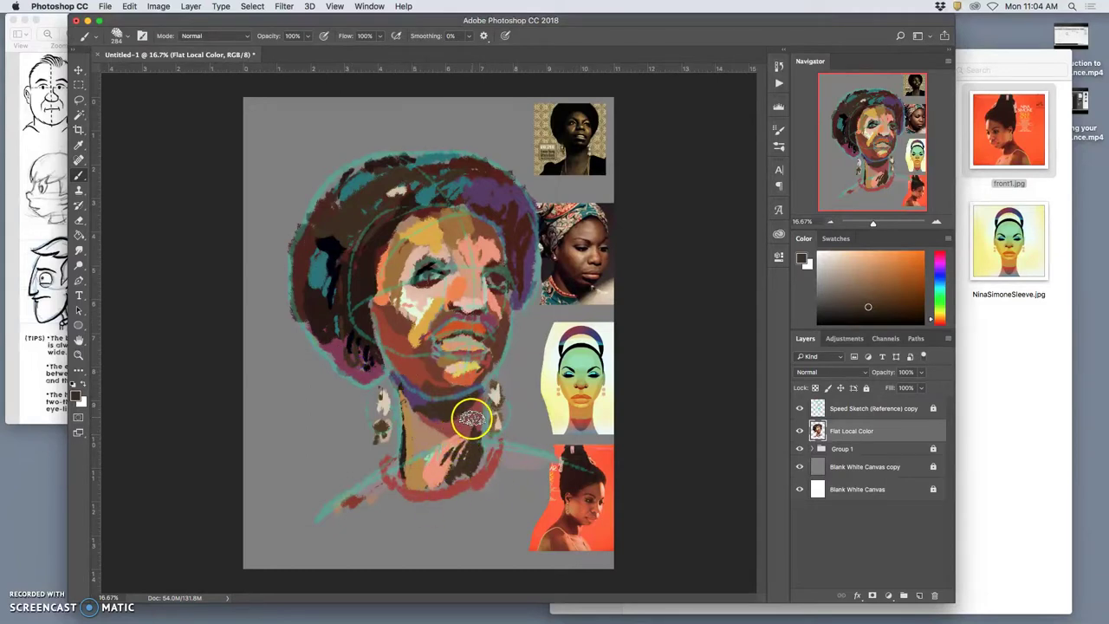
left_click(427, 267, "alt")
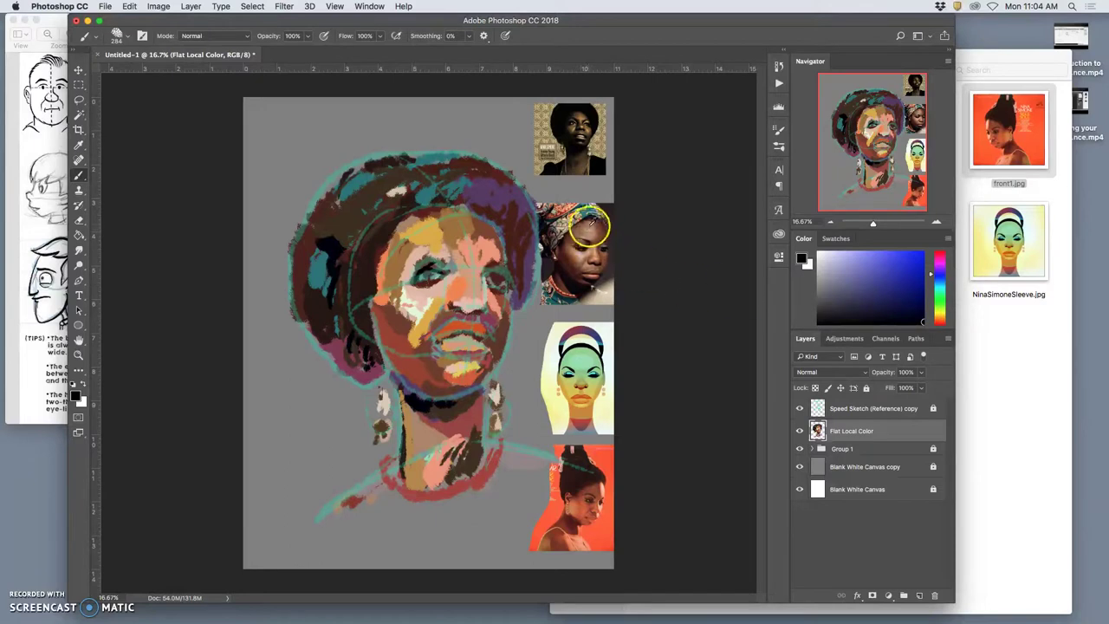
Step: Paint near-black strokes sampled from the afro album cover and front1 image into the left hair and the shadow under the chin
left_click(569, 121, "alt")
left_click_drag(335, 233, 337, 252)
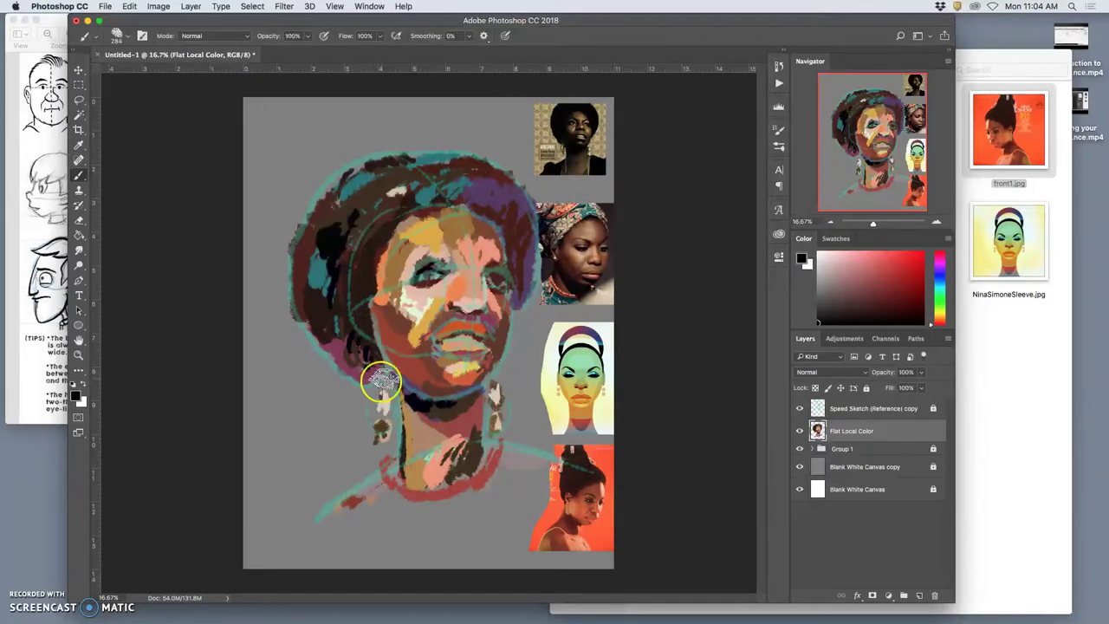
left_click(575, 475, "alt")
left_click_drag(456, 397, 466, 401)
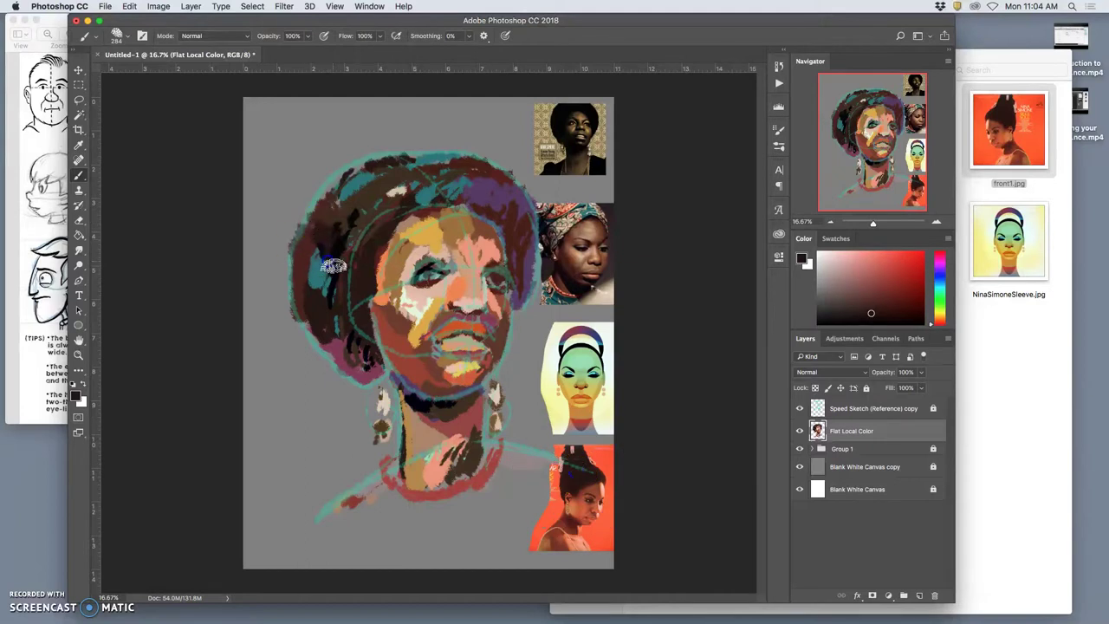
left_click(350, 342)
left_click(351, 208)
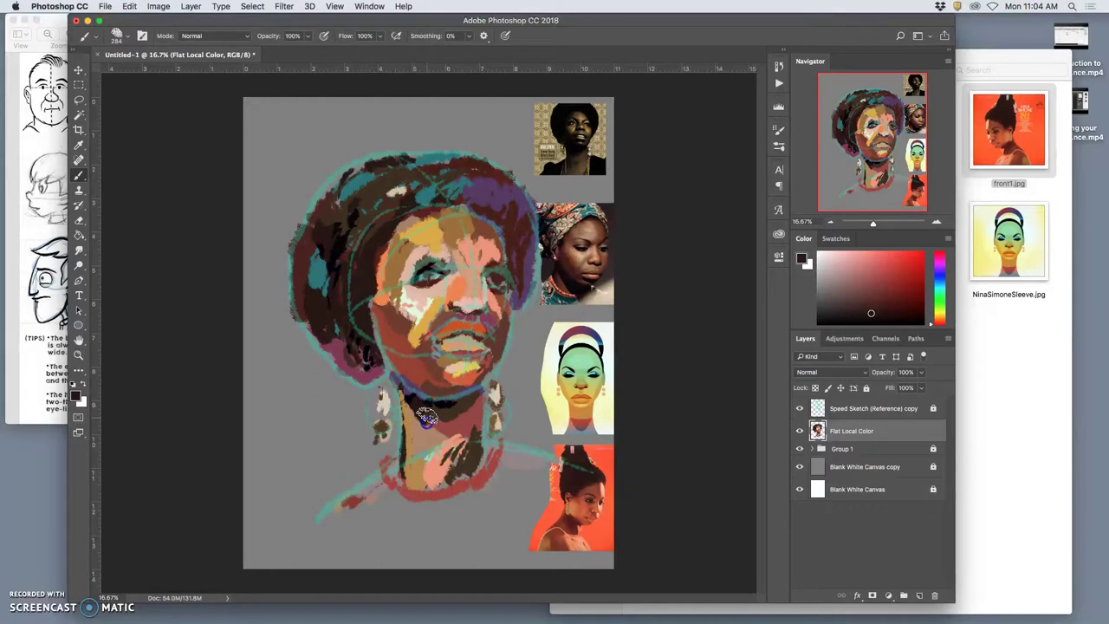
Step: Paint purple from the right hair beneath the chin shadow, and add near-black from the left hair to the neck's left base
left_click(470, 383)
left_click(494, 208, "alt")
left_click(436, 421)
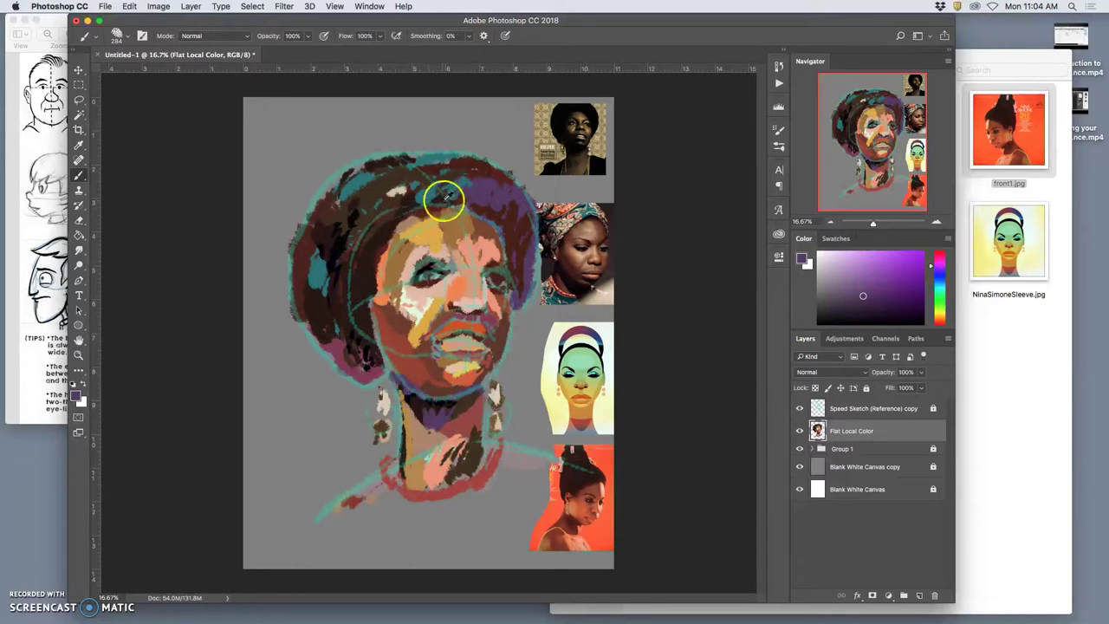
left_click(347, 245, "alt")
left_click_drag(423, 422, 412, 486)
left_click_drag(475, 347, 515, 270)
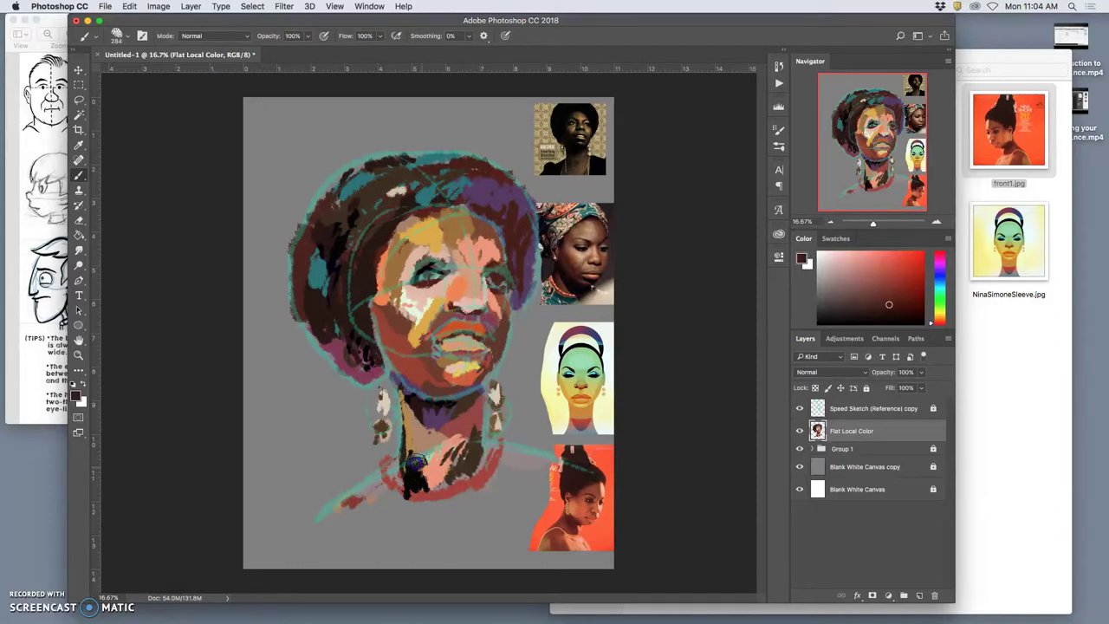
Step: Sample a dark tone and darken both eyes with black accents
left_click(308, 248, "alt")
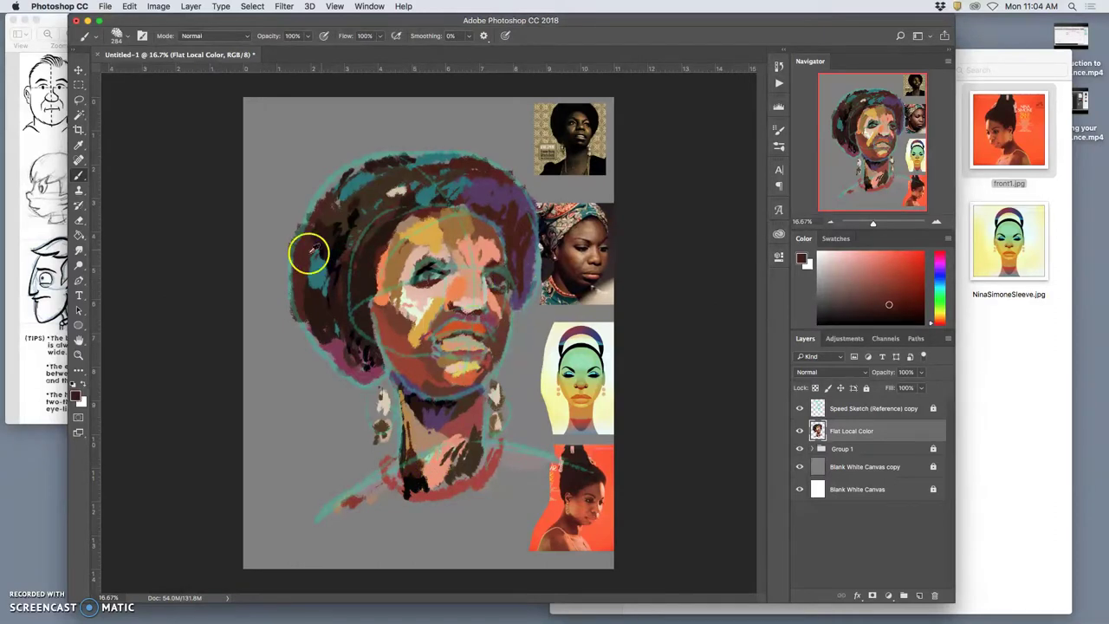
left_click(479, 283)
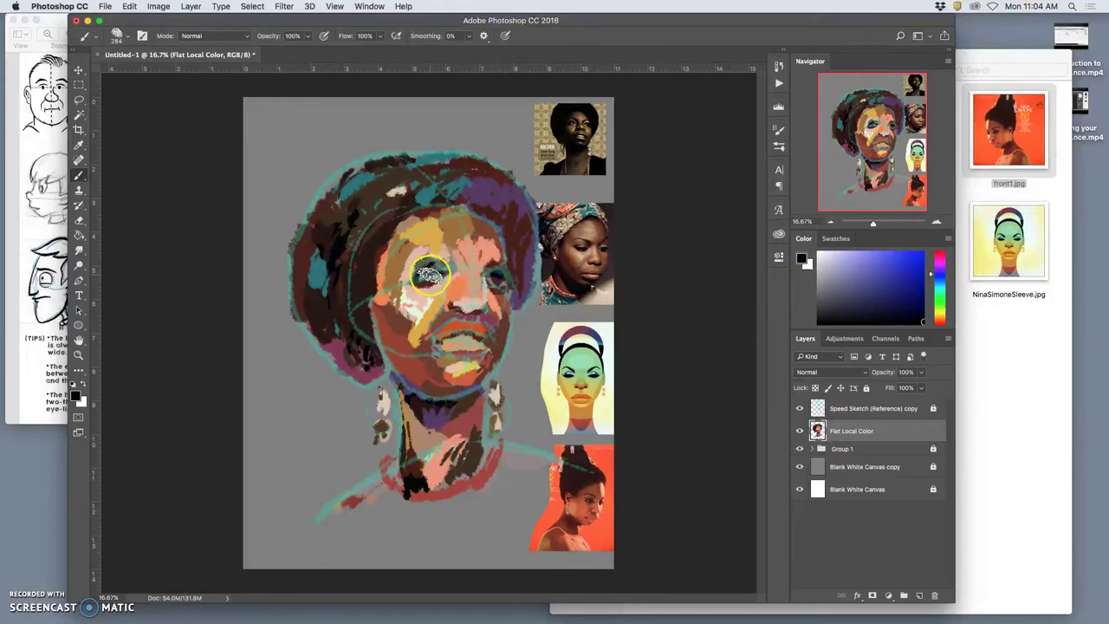
left_click(417, 279)
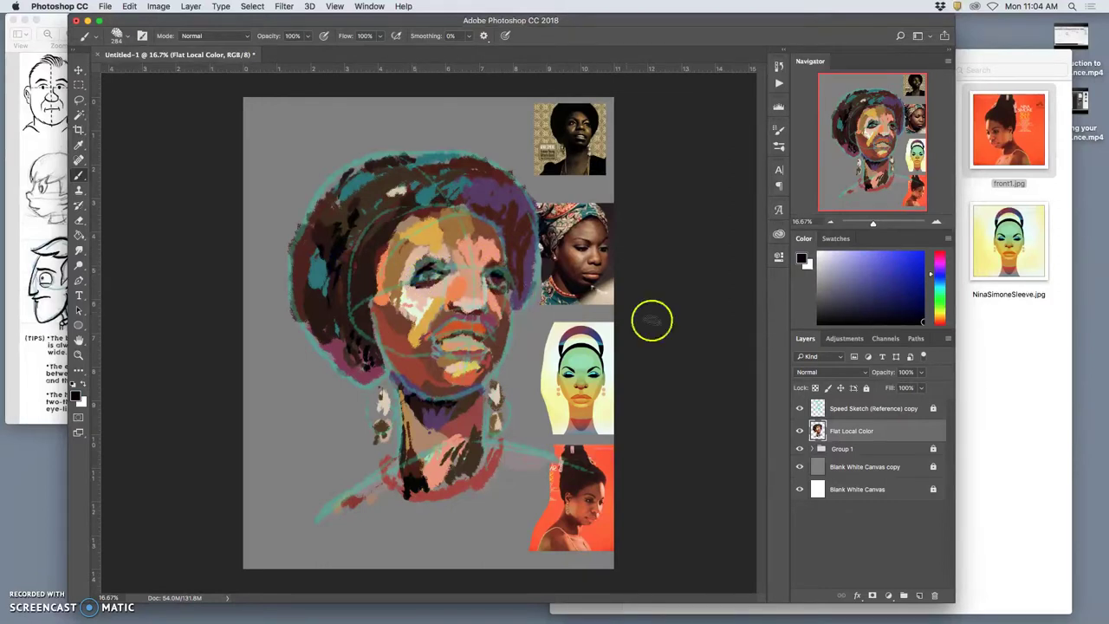
Step: Hide the speed sketch layer and darken the right hair and hairline with black and dark brown strokes
left_click(800, 408)
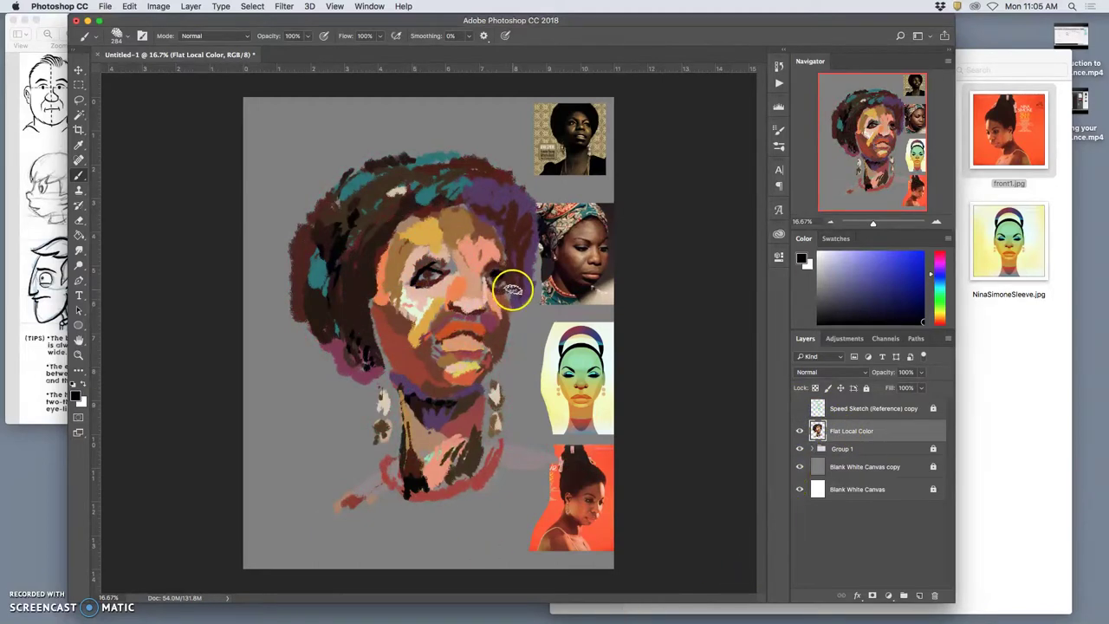
left_click_drag(511, 301, 495, 226)
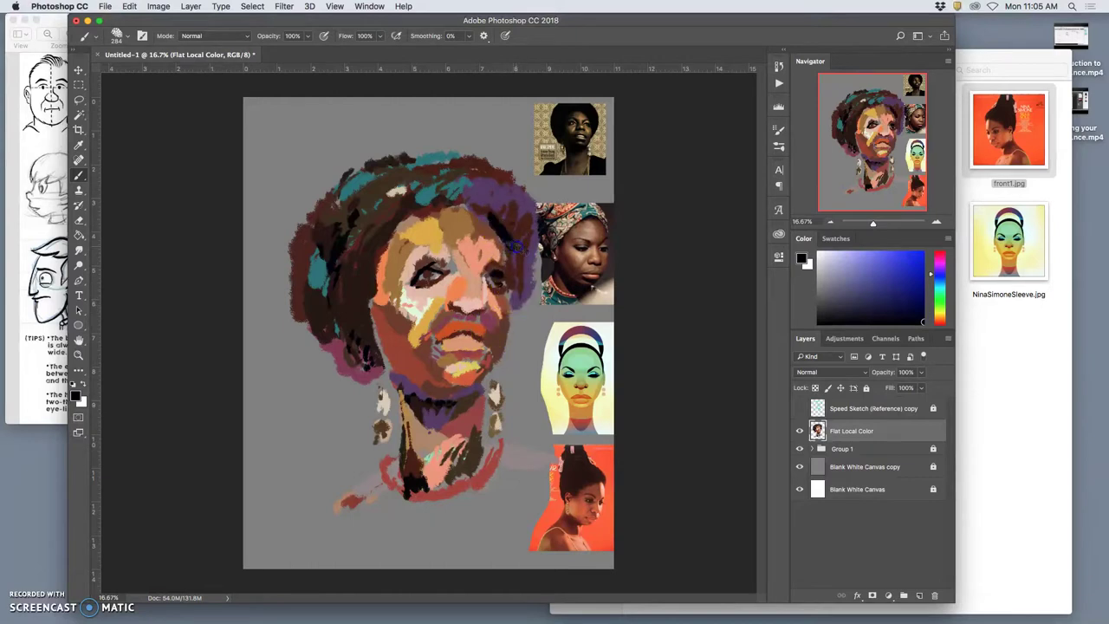
left_click(574, 485, "alt")
left_click(488, 191, "alt")
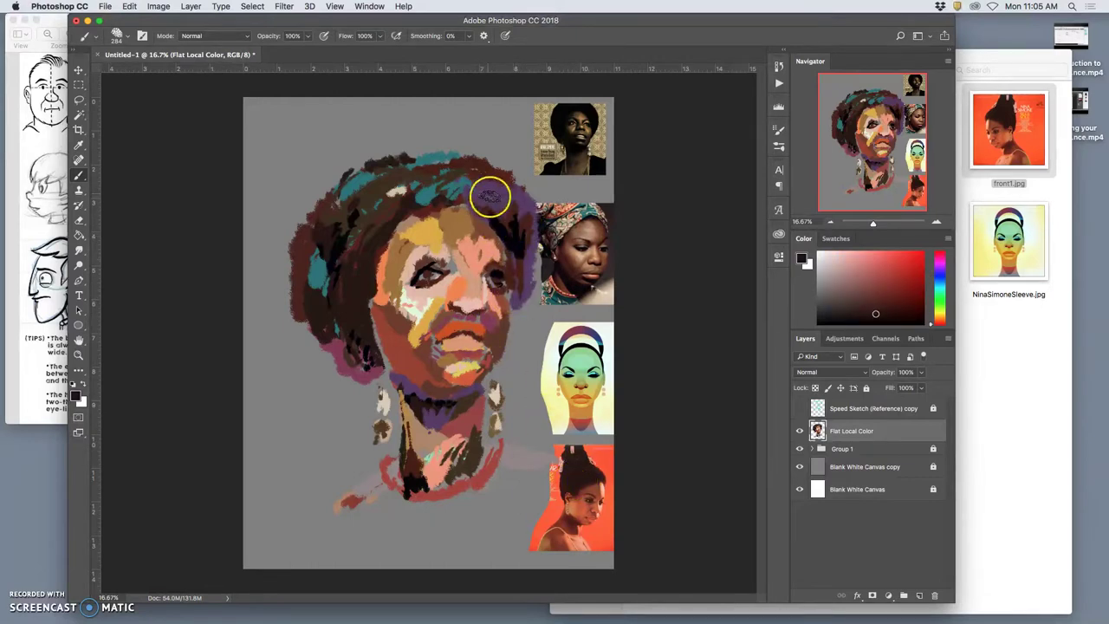
left_click_drag(471, 199, 487, 218)
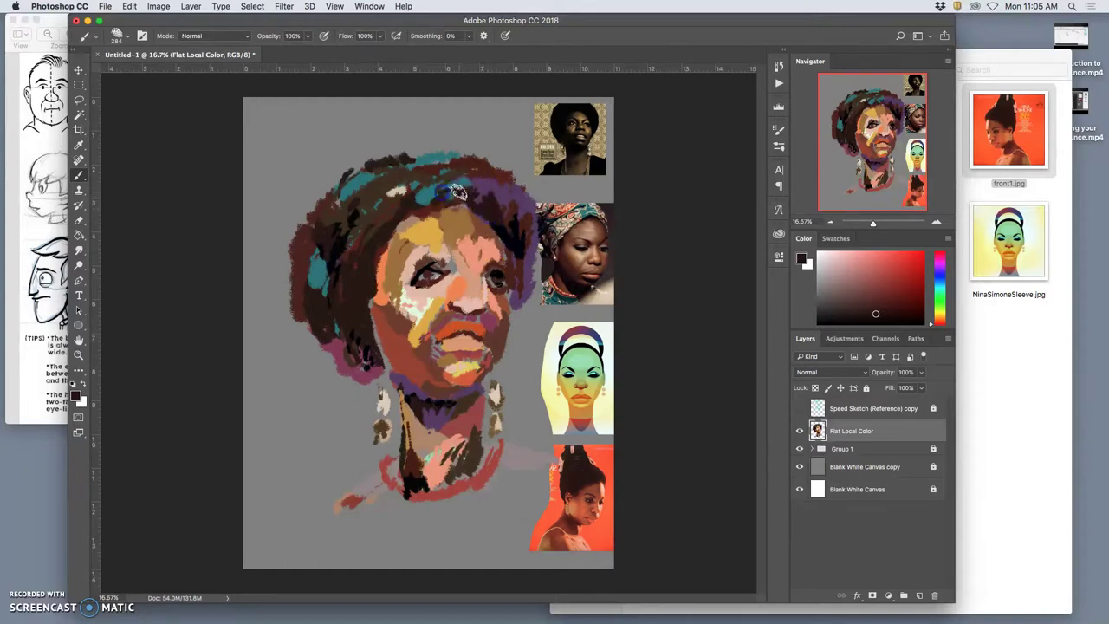
Step: Define the left hairline, the jaw and the line of the mouth with dark brown
left_click_drag(393, 222, 379, 334)
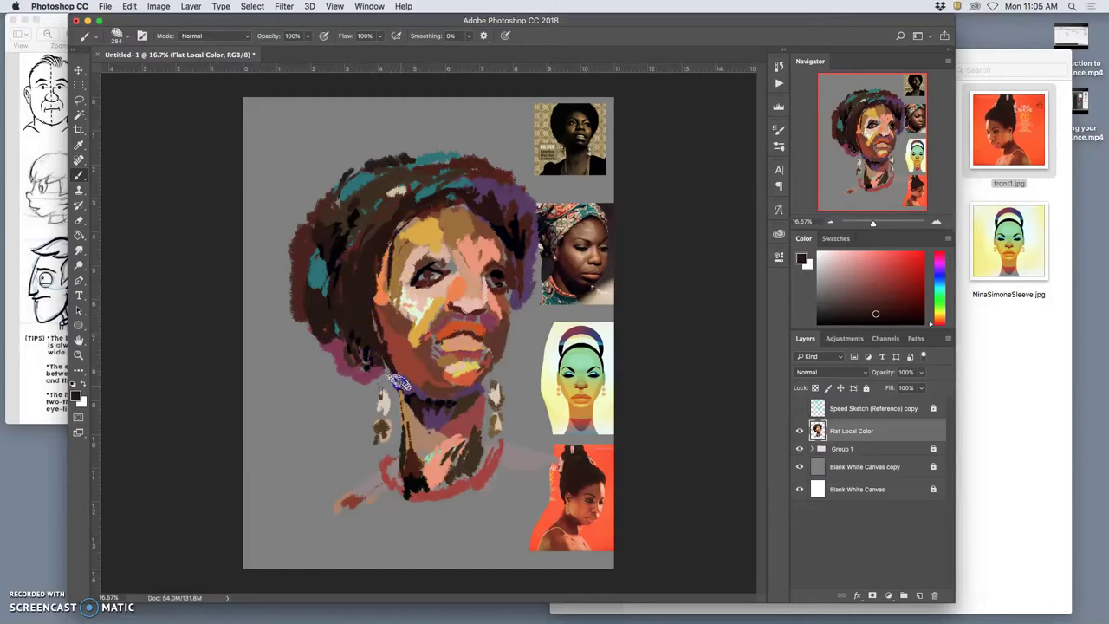
left_click(438, 399)
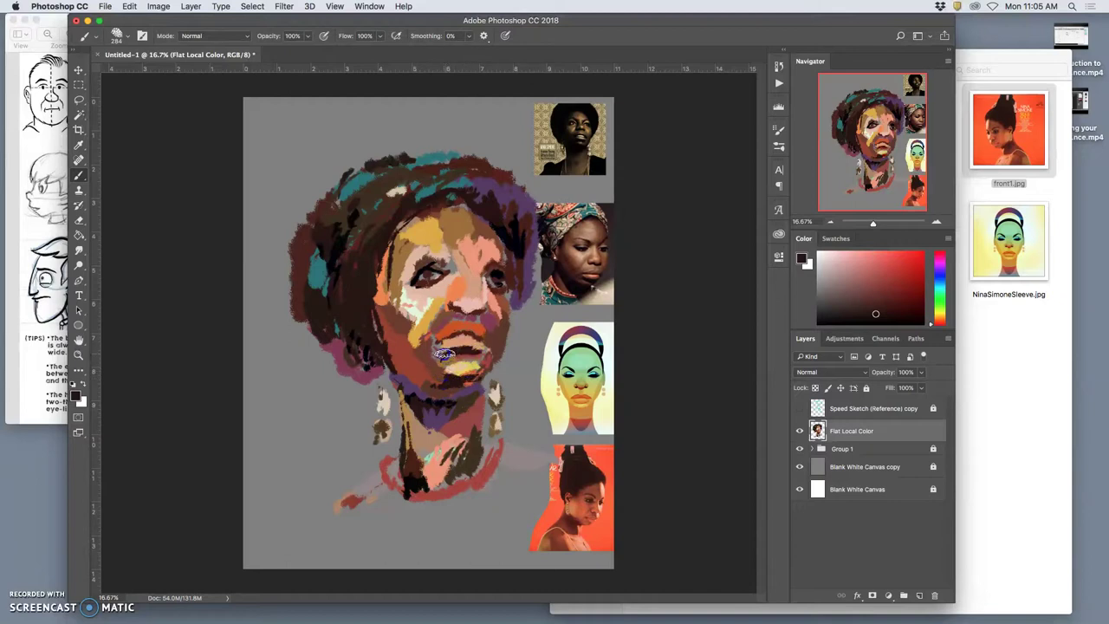
left_click(708, 557)
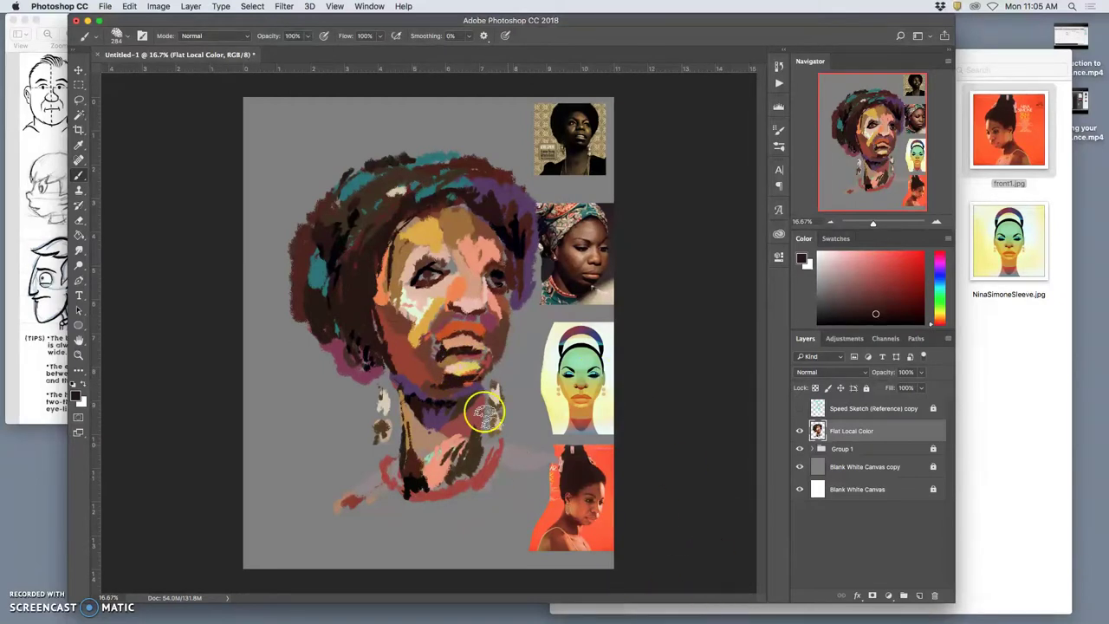
Step: Paint the left corner of the mouth pale pink from the nose, and toggle the Blank White Canvas copy layer to check the contrast
left_click(469, 304, "alt")
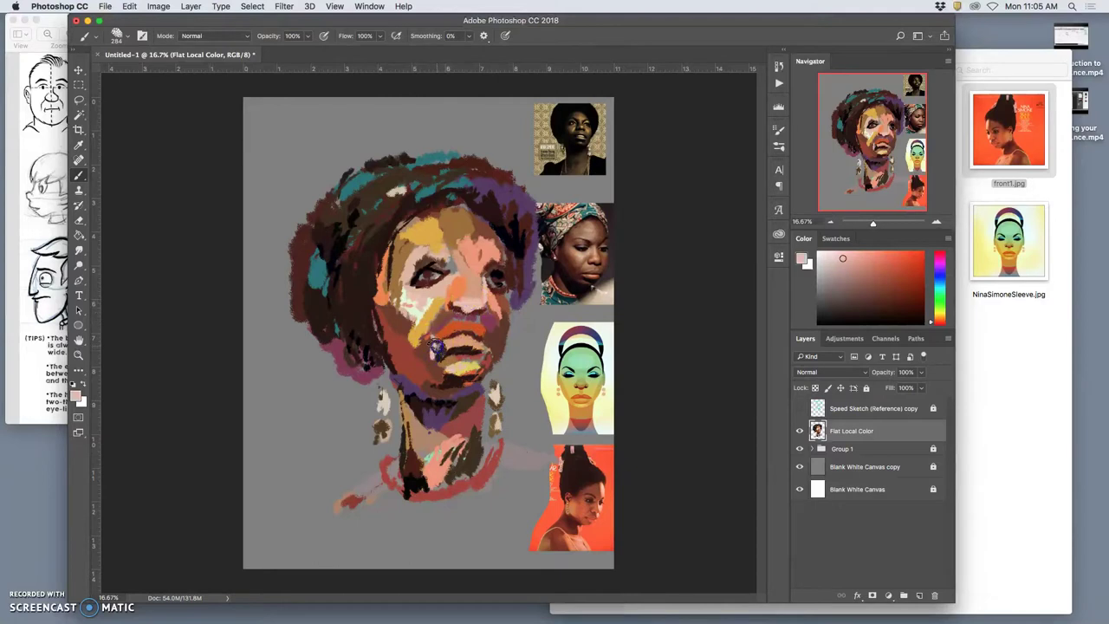
left_click(800, 466)
left_click(800, 467)
left_click(800, 466)
left_click(800, 467)
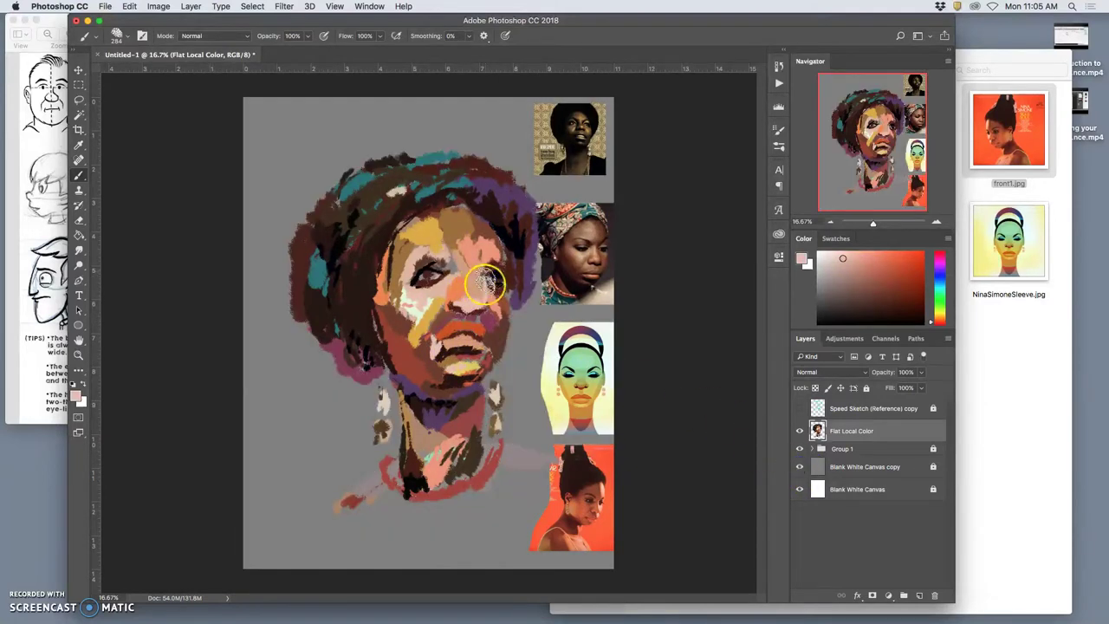
Step: Sample orange from the face to touch up around the left eye, and add an off-white highlight in that eye
left_click_drag(438, 286, 442, 260, "alt")
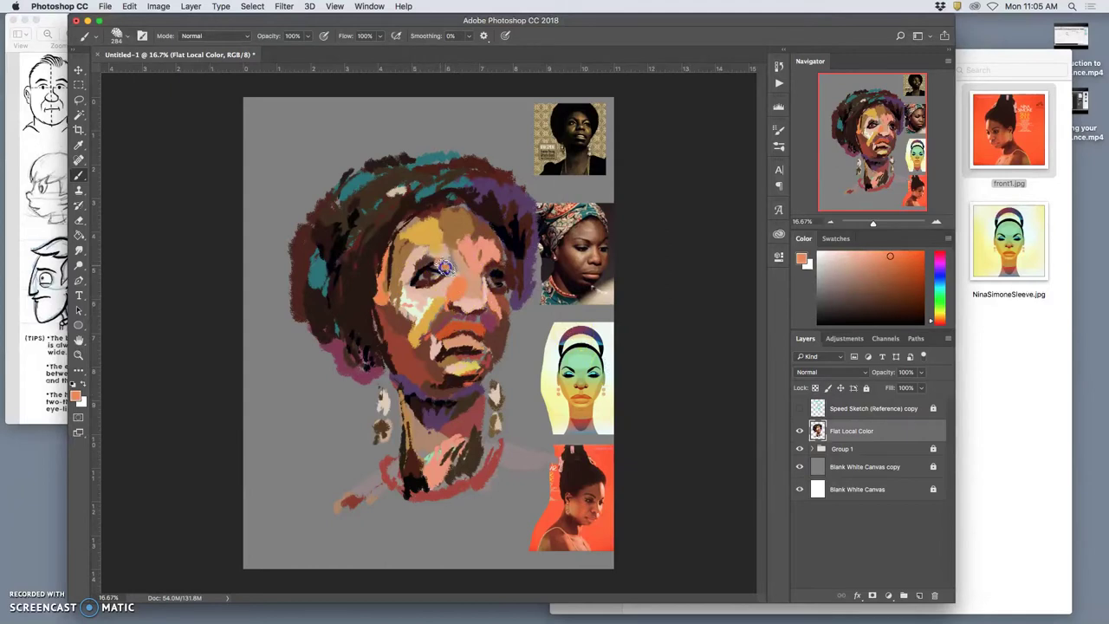
left_click_drag(420, 316, 437, 276)
left_click(433, 274, "alt")
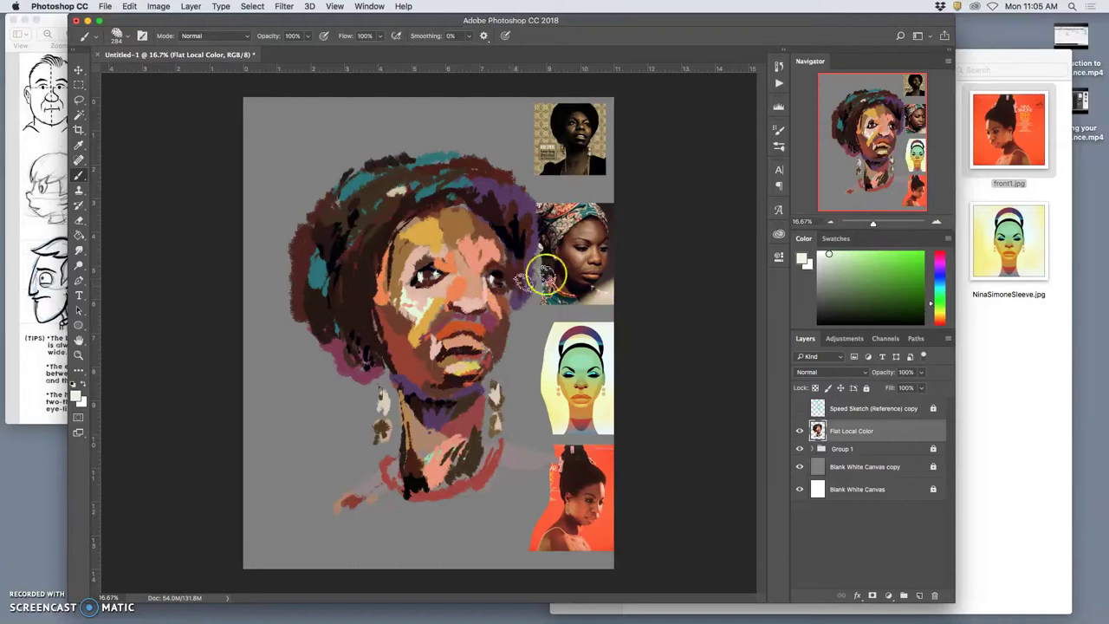
Step: Add off-white highlights above the right eye and between the brows, touching them up with ochre and pale pink from the face
mouse_move(508, 275)
left_mouse_down()
mouse_move(495, 248)
mouse_move(476, 251)
left_mouse_up()
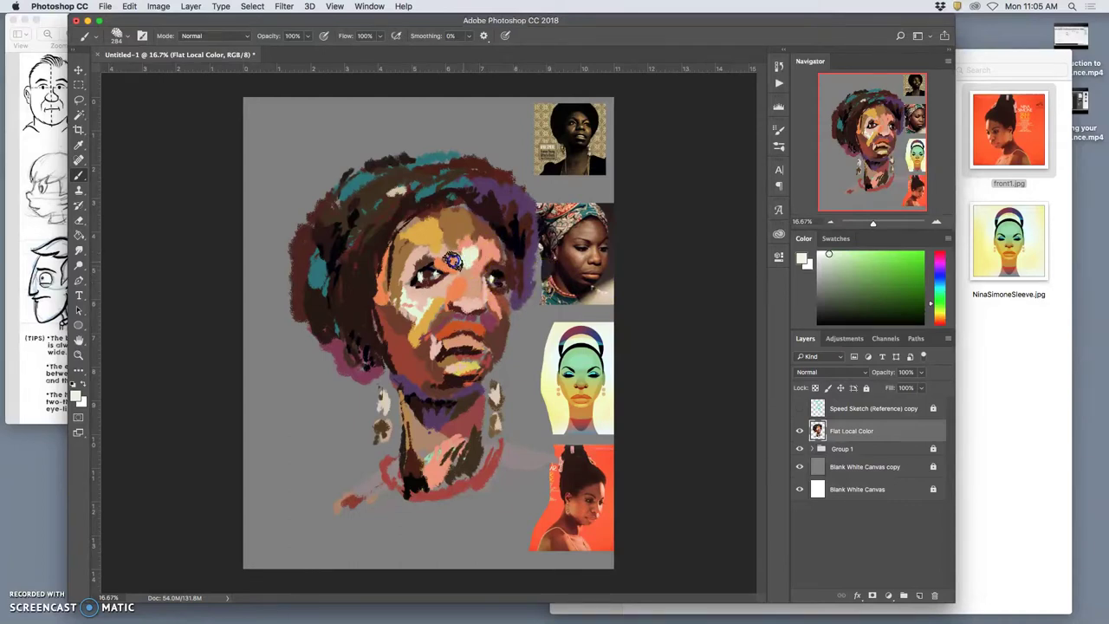
left_click(465, 250, "alt")
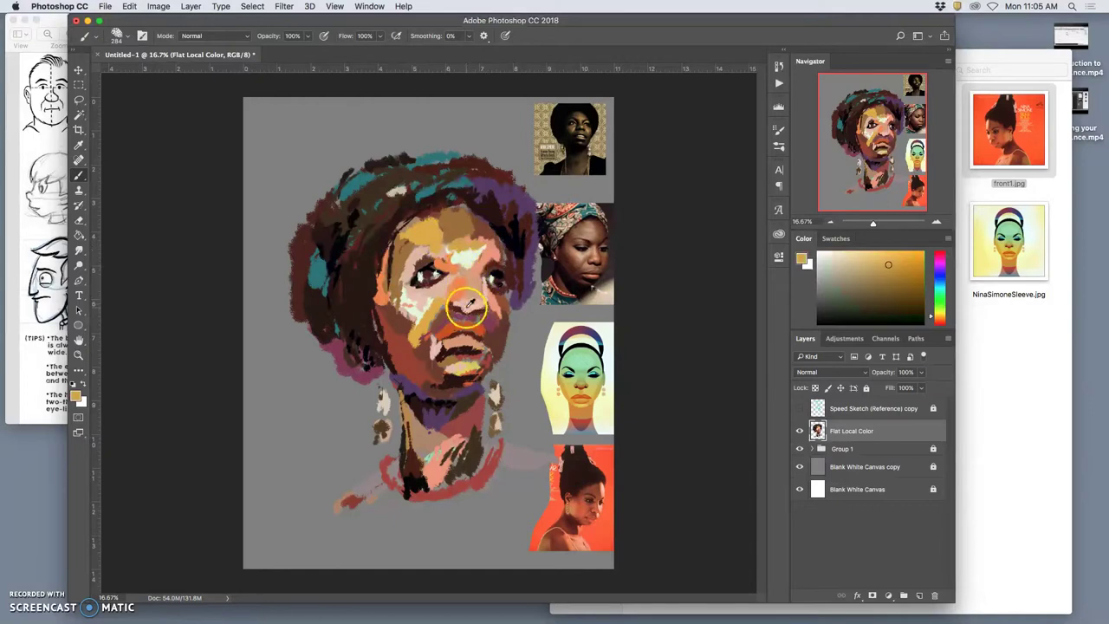
left_click(467, 307, "alt")
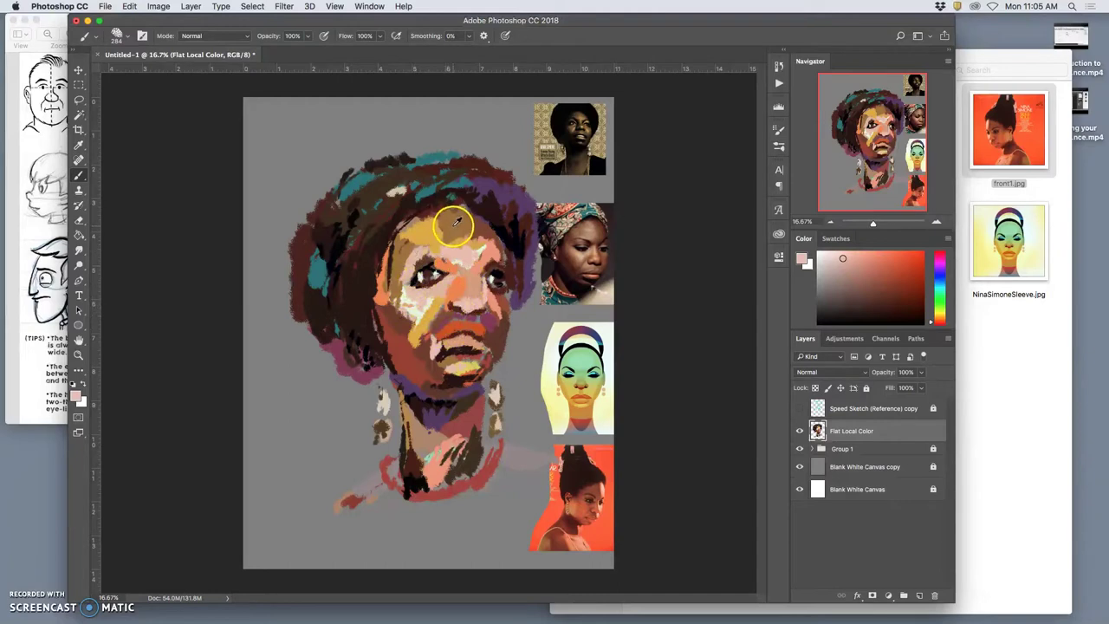
Step: Shade the forehead edge, the left cheek, the jaw and the side of the nose with dark brown sampled from the face
left_click(453, 223, "alt")
left_click_drag(440, 217, 408, 234)
mouse_move(395, 312)
left_mouse_down()
mouse_move(425, 331)
mouse_move(417, 366)
mouse_move(439, 384)
mouse_move(440, 409)
left_mouse_up()
left_click(393, 323, "alt")
left_click_drag(390, 339, 400, 359)
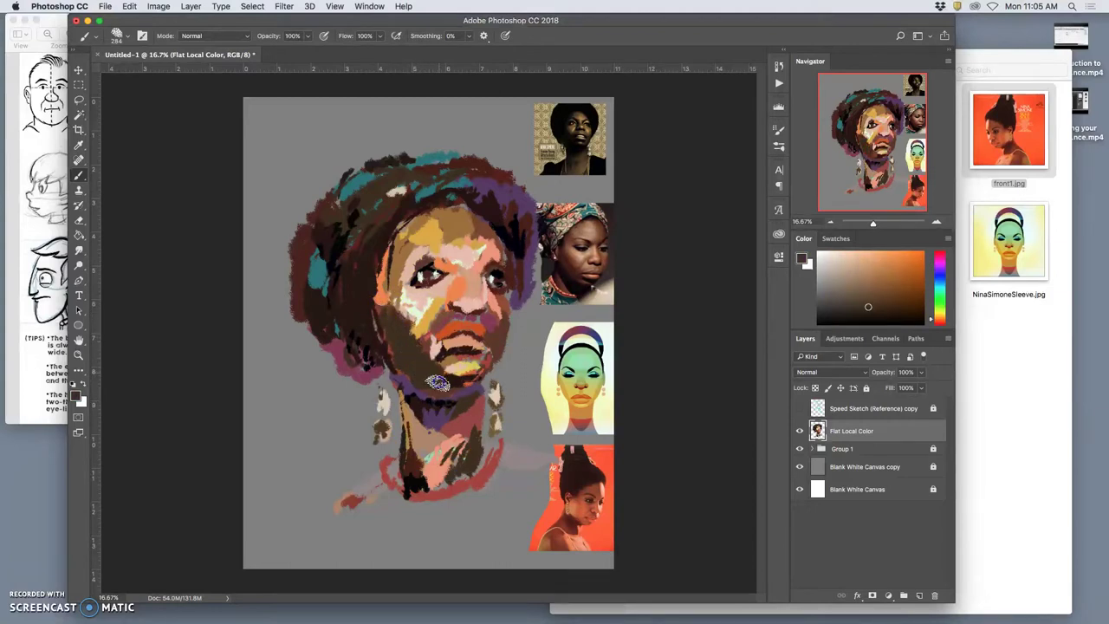
mouse_move(452, 371)
left_mouse_down()
mouse_move(443, 329)
mouse_move(460, 293)
left_mouse_up()
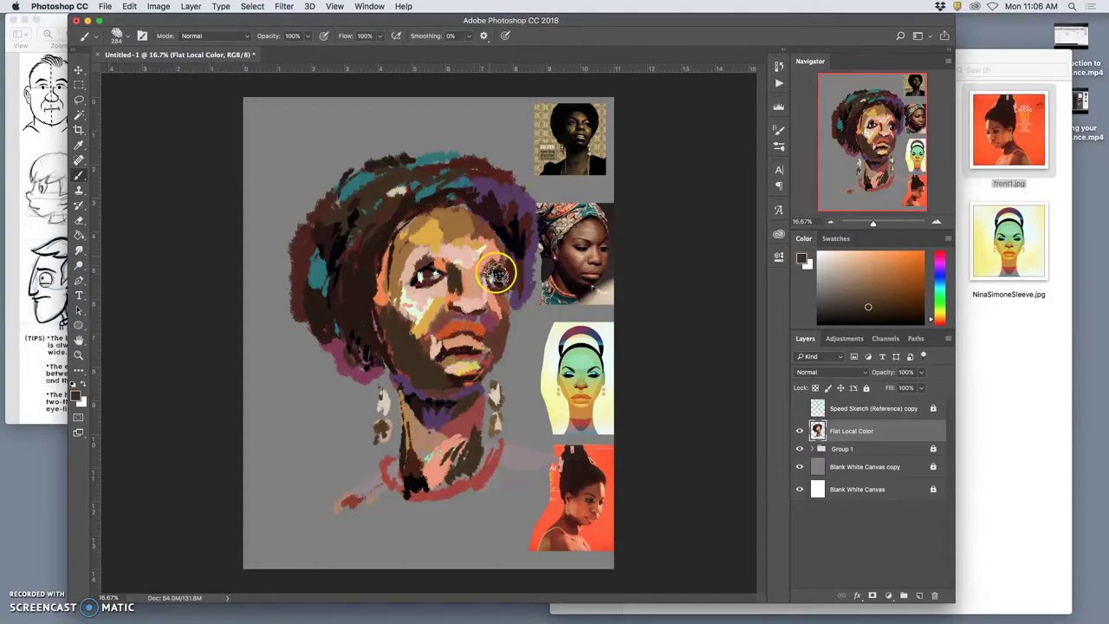
Step: Sample plum from the right cheek and draw the brow lines over both eyes with it
left_click(498, 332, "alt")
left_click_drag(477, 279, 476, 271)
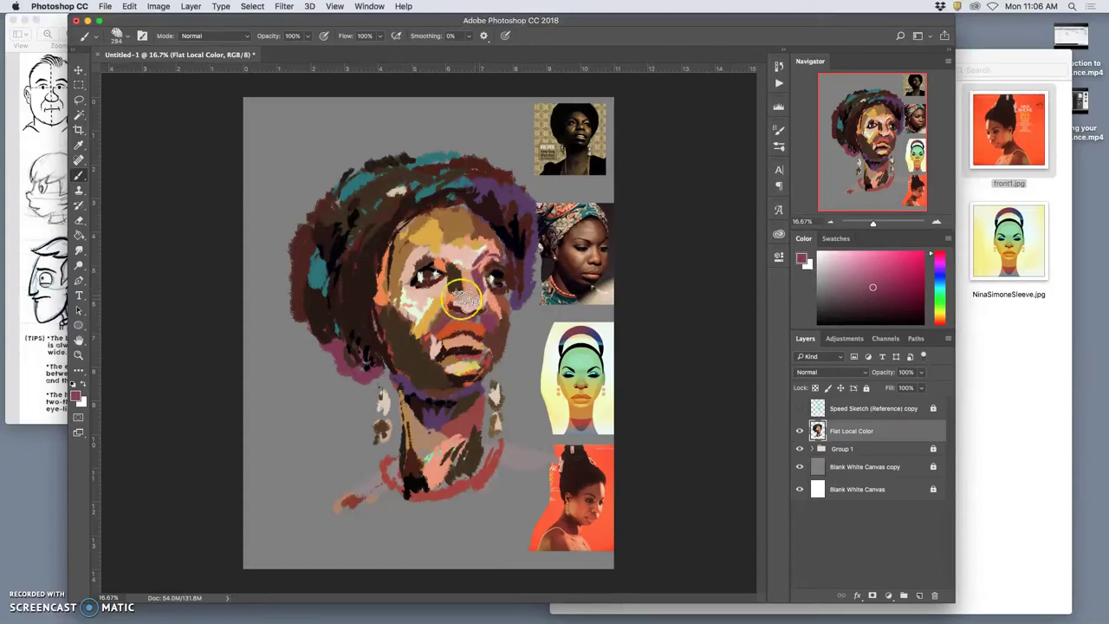
left_click(437, 257)
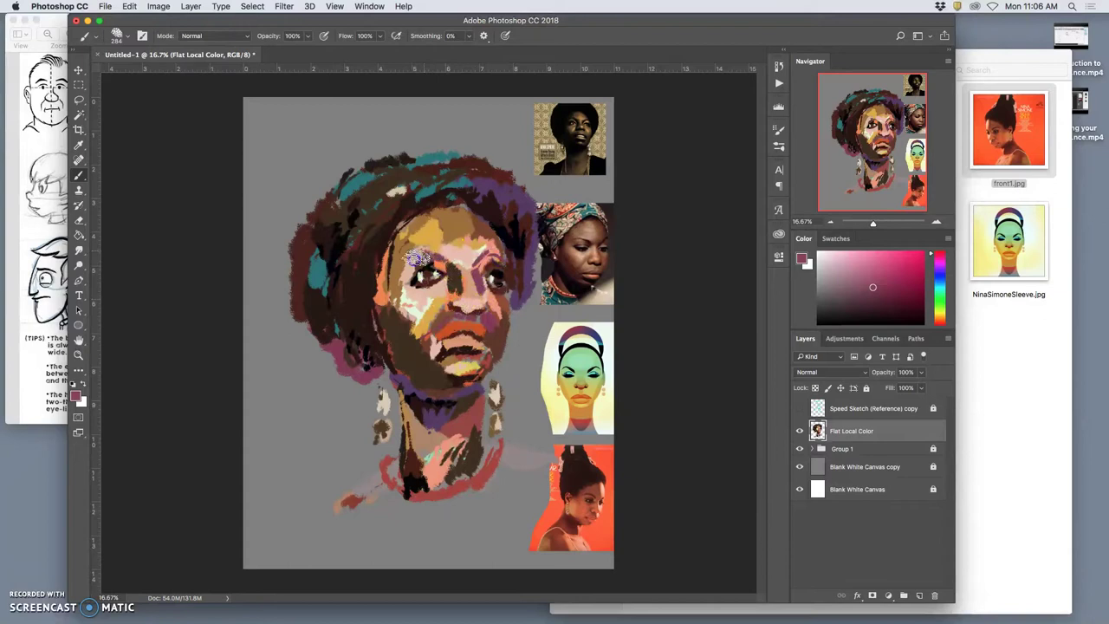
left_click(416, 254)
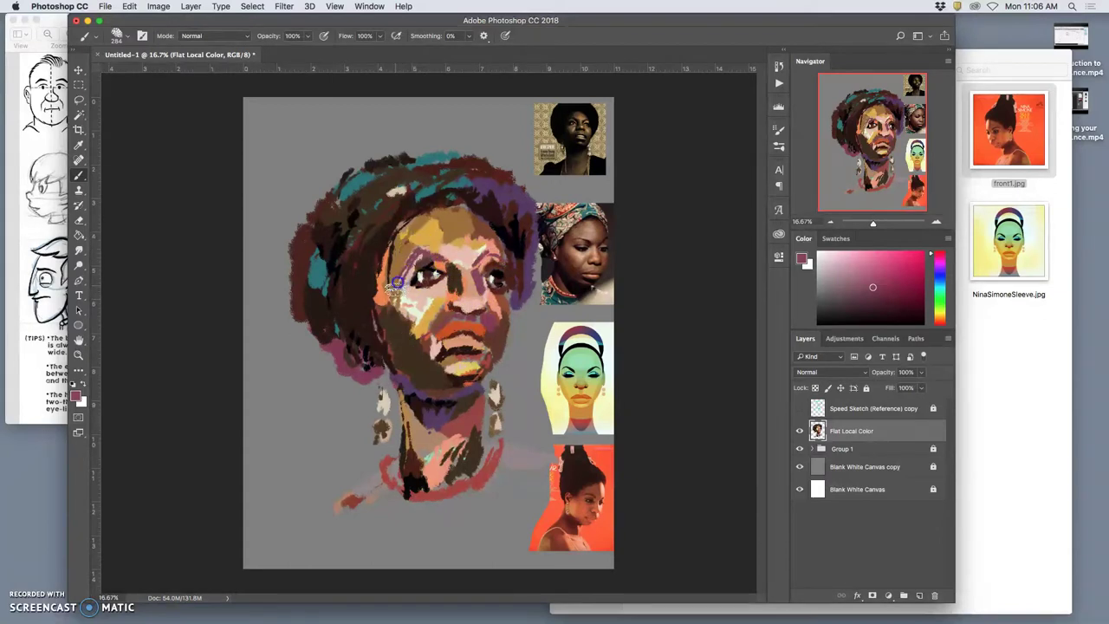
Step: Smooth the left cheek and under-eye area with pale pinks from the face, and add orange strokes along the lower cheek
left_click(416, 264, "alt")
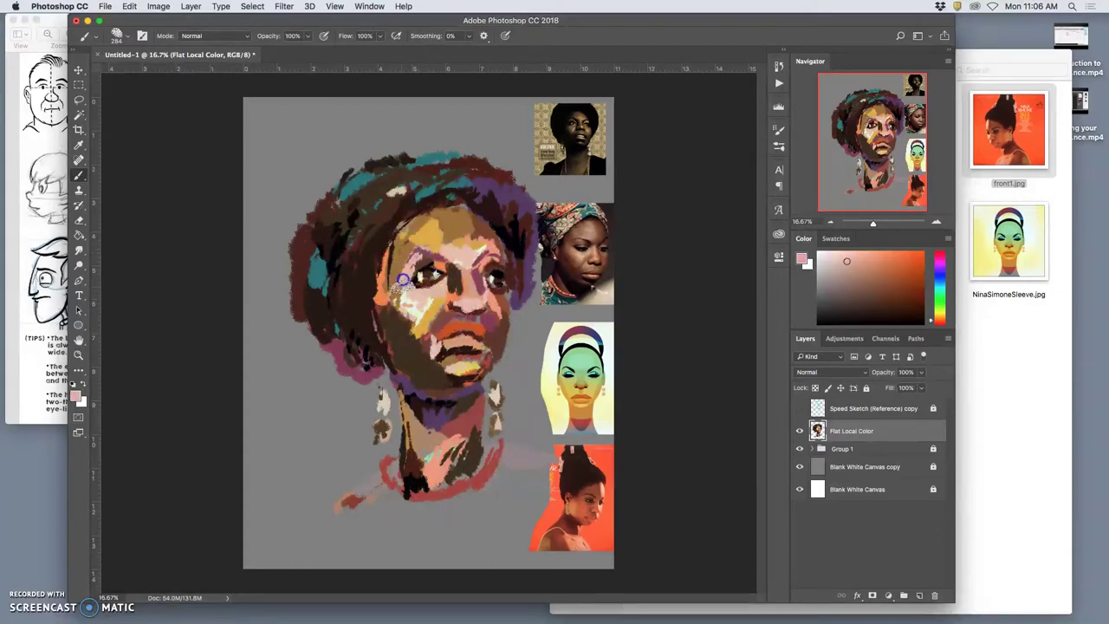
left_click_drag(415, 318, 410, 304)
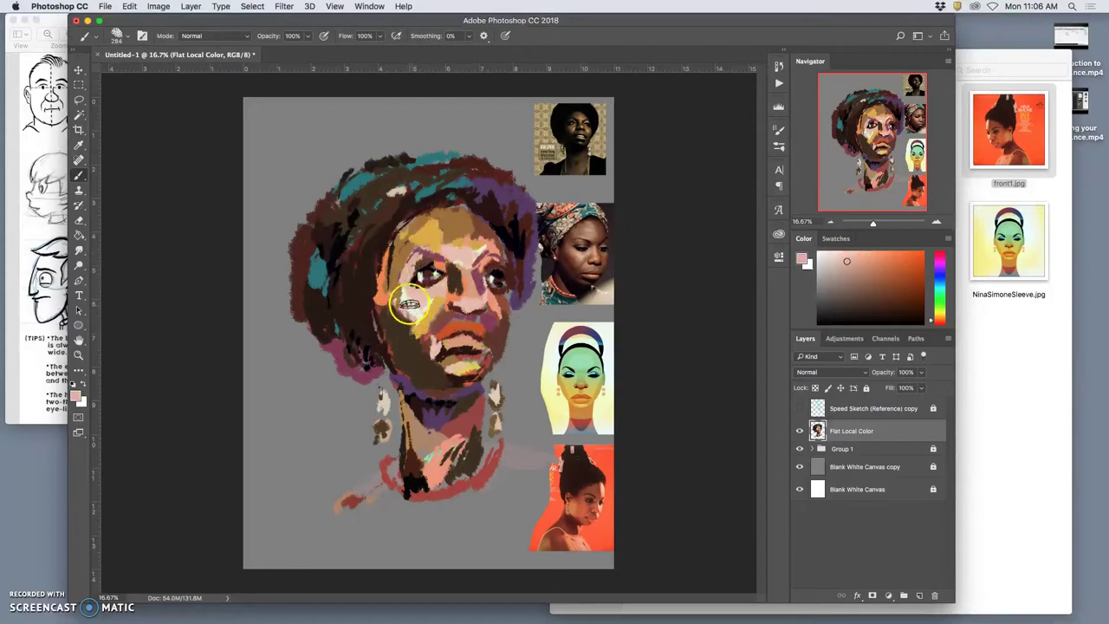
left_click(421, 299, "alt")
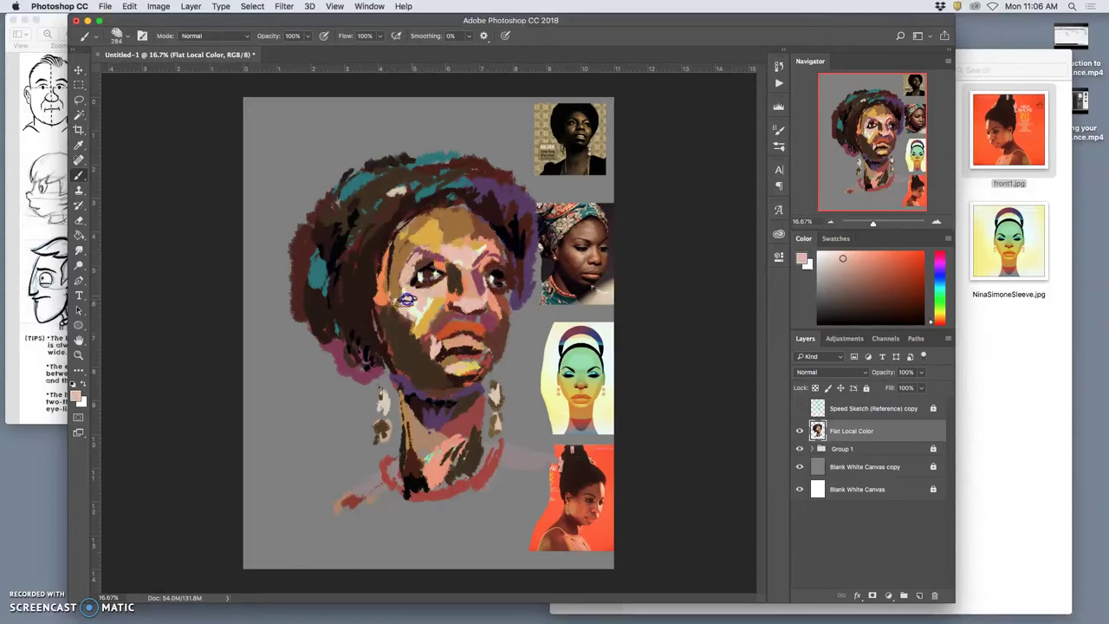
left_click(451, 299, "alt")
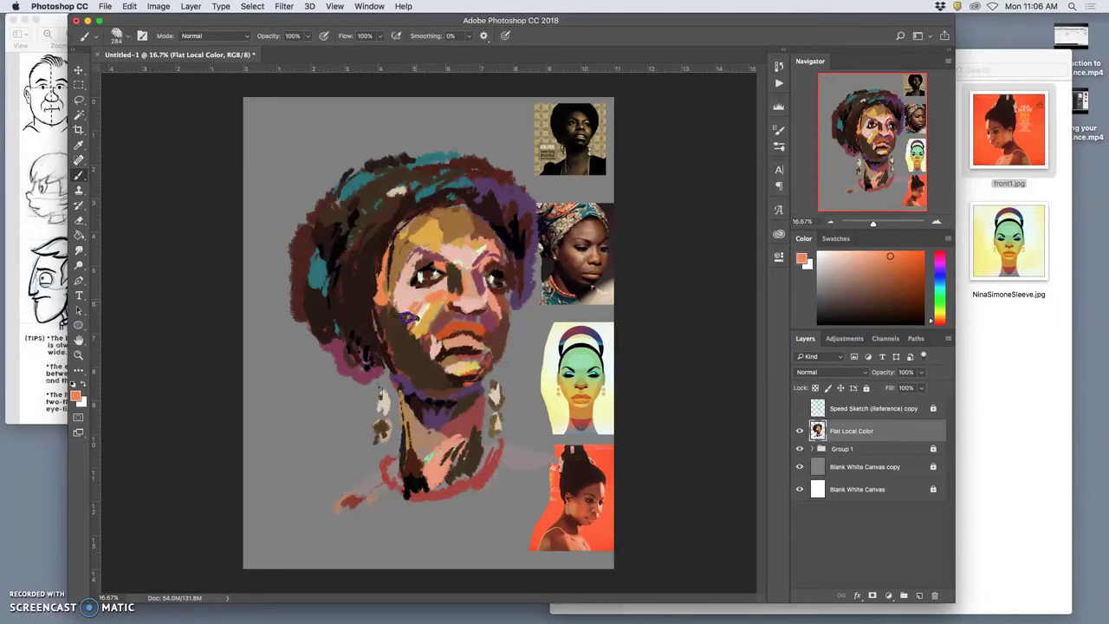
mouse_move(413, 322)
left_mouse_down()
mouse_move(431, 354)
mouse_move(465, 363)
mouse_move(446, 364)
mouse_move(450, 410)
mouse_move(419, 354)
left_mouse_up()
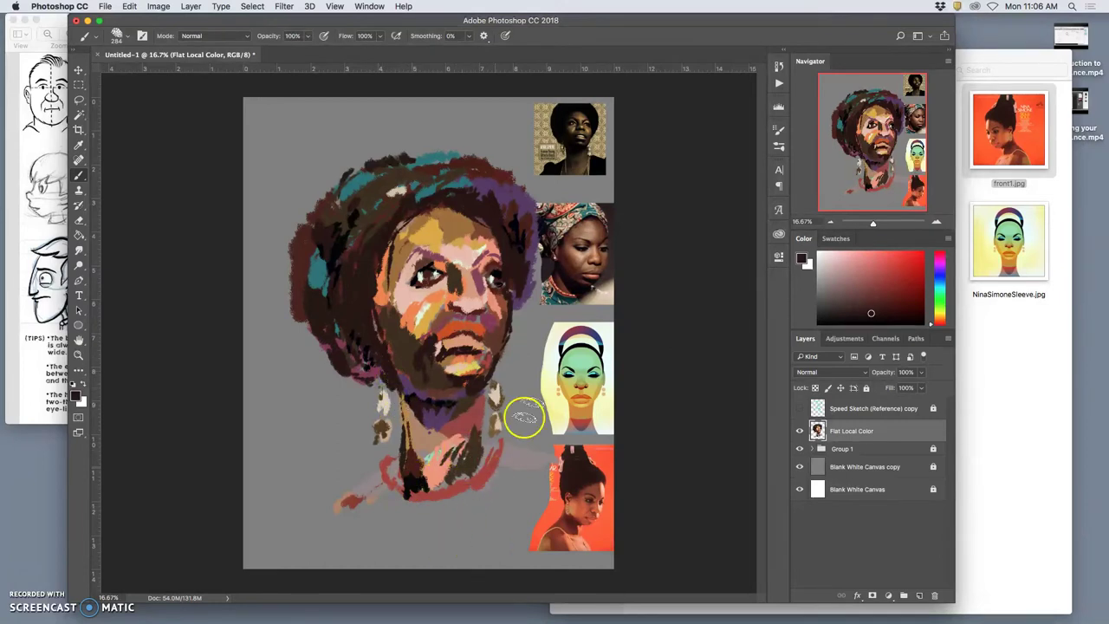
Step: Paint the right shoulder salmon, the base of the neck red, and a dark teal neckline using colors from the references
left_click(567, 208, "alt")
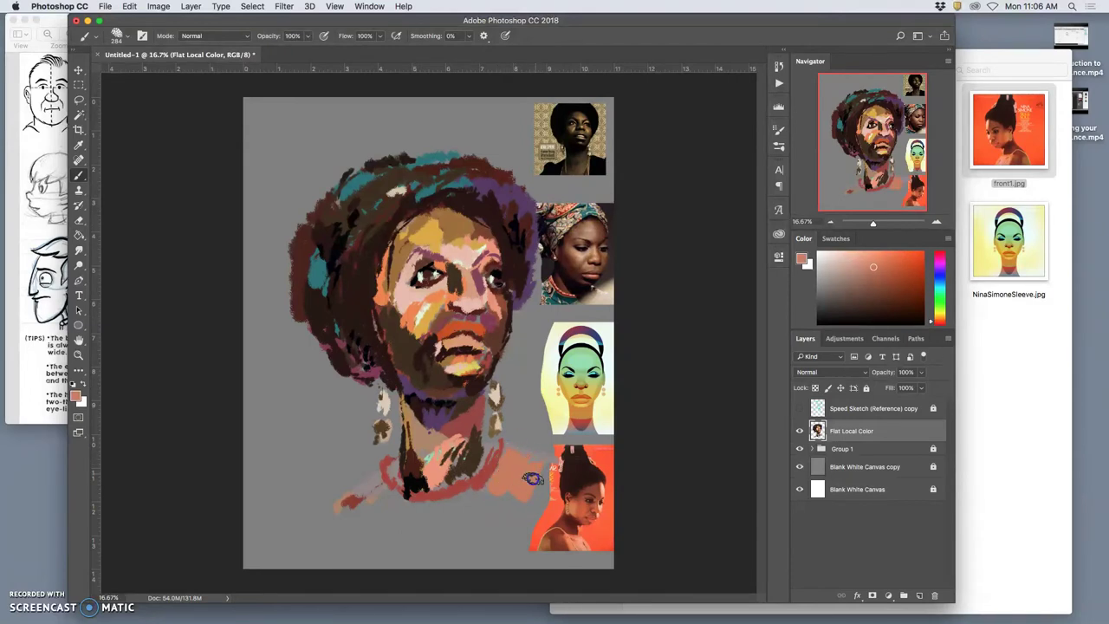
left_click(540, 458, "alt")
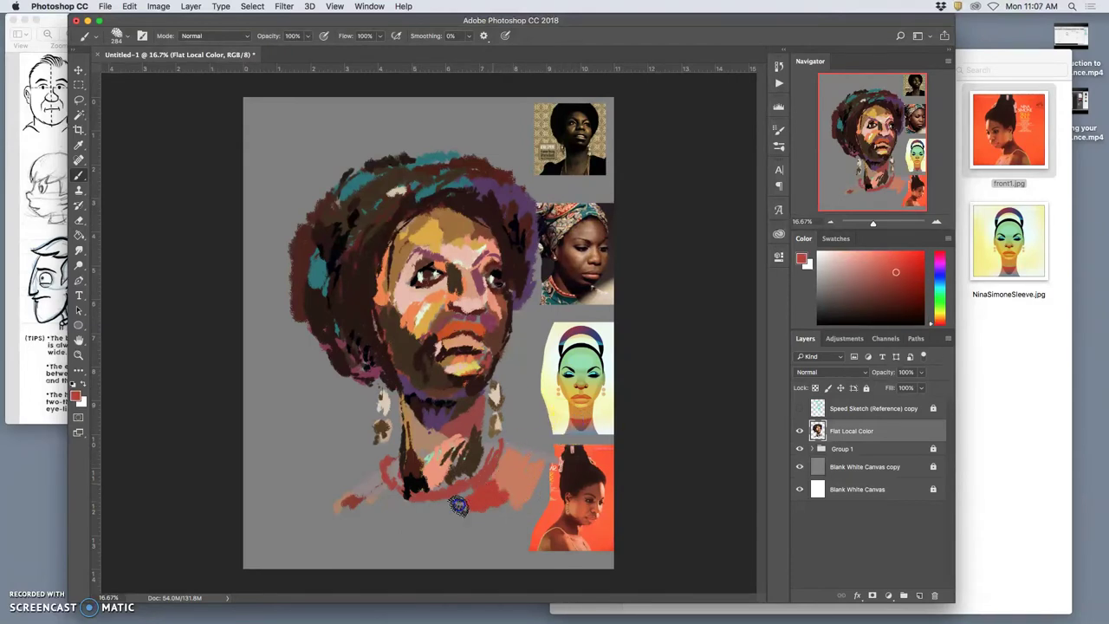
left_click(559, 286, "alt")
left_click(568, 276, "alt")
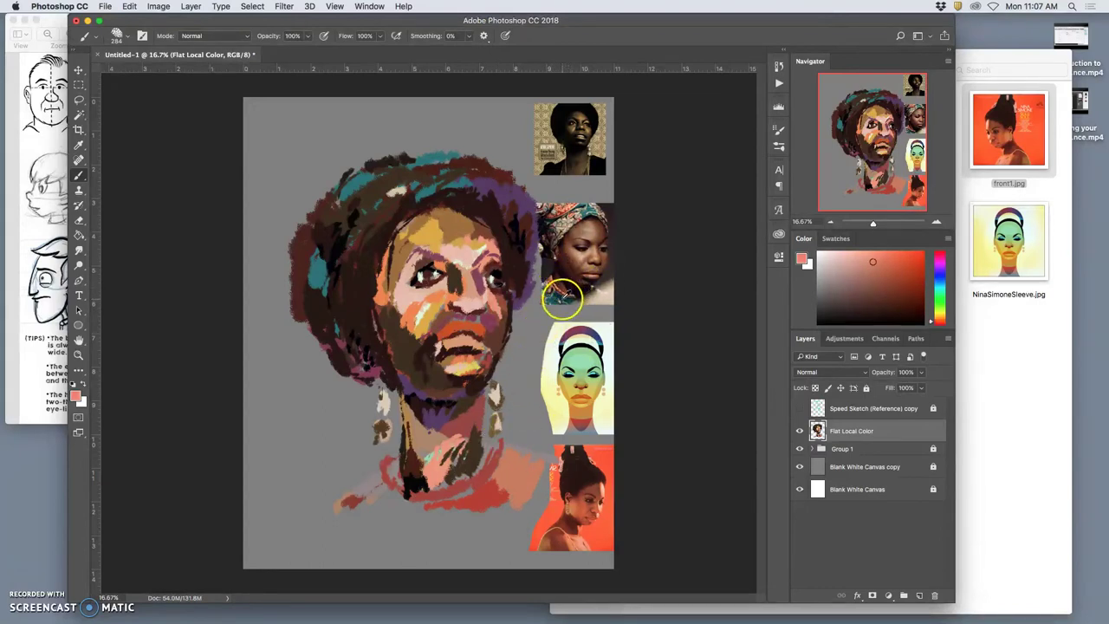
mouse_move(402, 518)
left_mouse_down()
mouse_move(382, 494)
mouse_move(440, 500)
mouse_move(373, 510)
mouse_move(472, 513)
left_mouse_up()
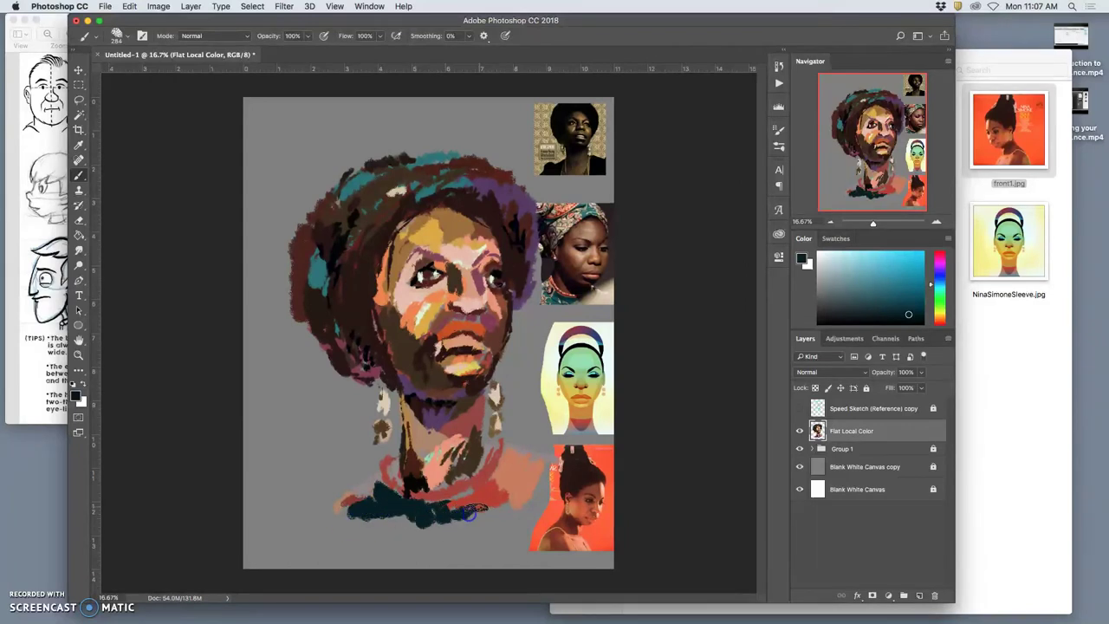
Step: Add mint green accents from the green-faced reference to the left neckline and muted grey strokes along the lower right shoulder
left_click(579, 364, "alt")
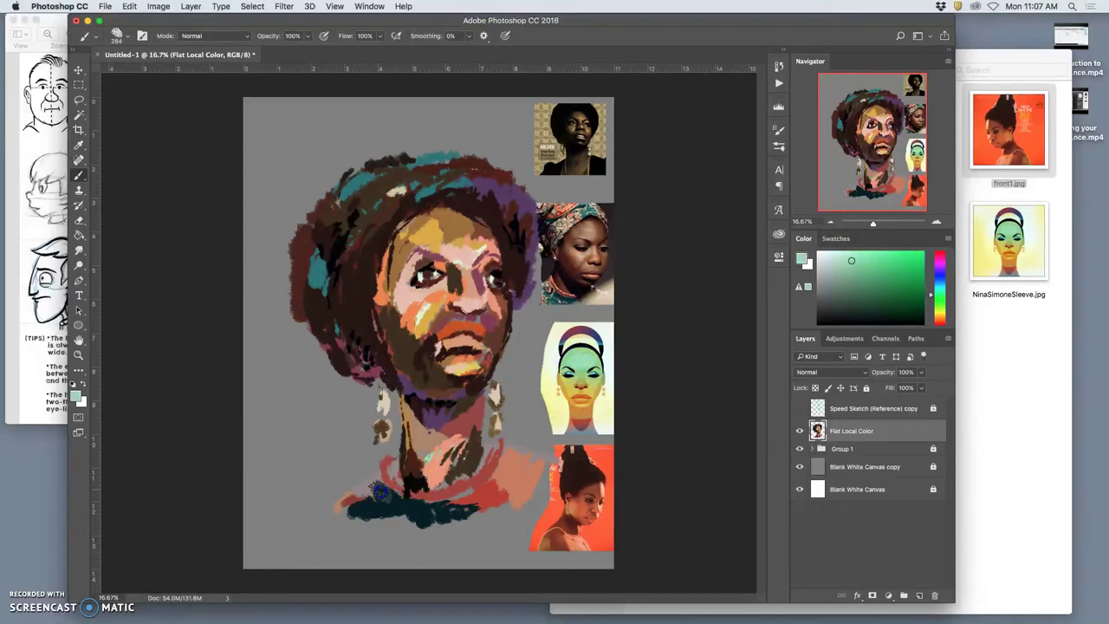
left_click(561, 414, "alt")
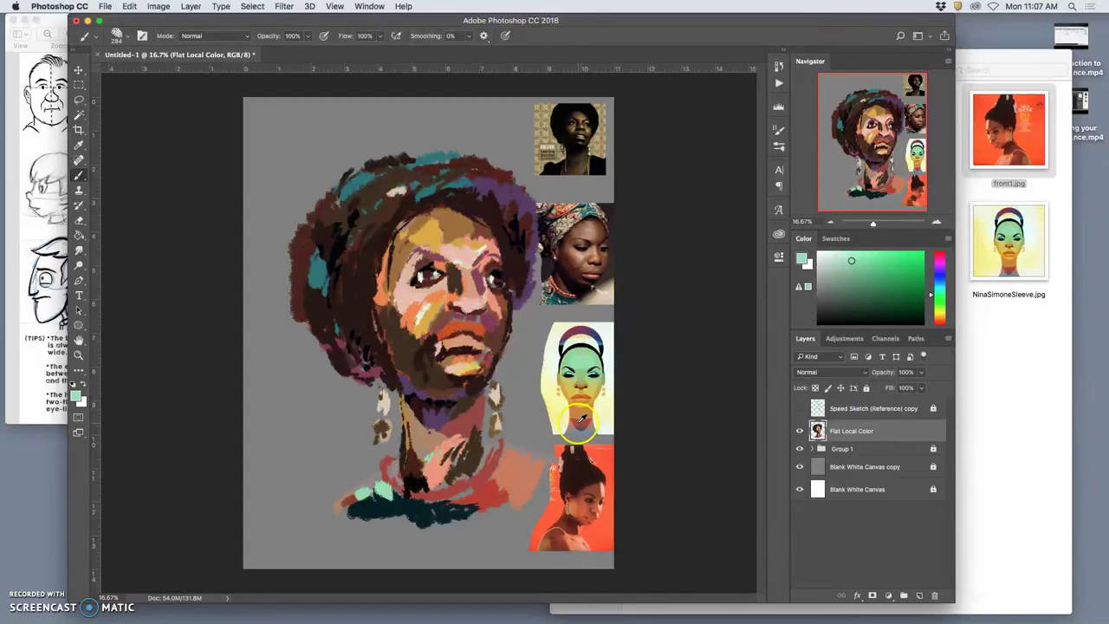
mouse_move(477, 514)
left_mouse_down()
mouse_move(477, 501)
mouse_move(490, 499)
left_mouse_up()
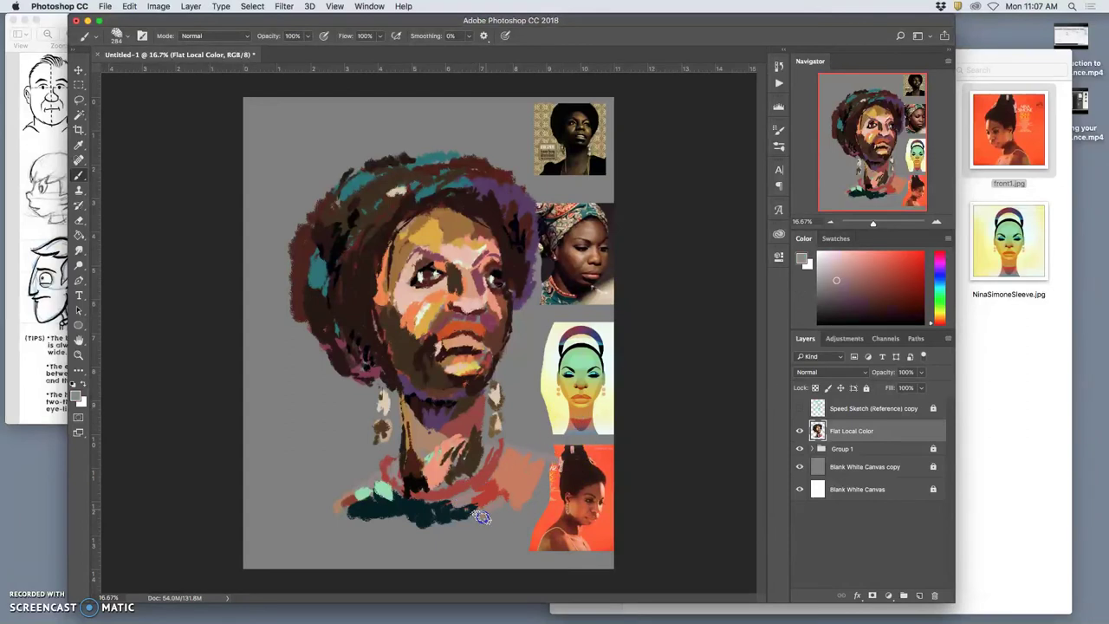
Step: Toggle the Blank White Canvas copy layer to compare the portrait against white and grey backgrounds
left_click(800, 467)
left_click(801, 473)
left_click(802, 474)
left_click(807, 477)
left_click(807, 476)
left_click(809, 476)
double_click(810, 476)
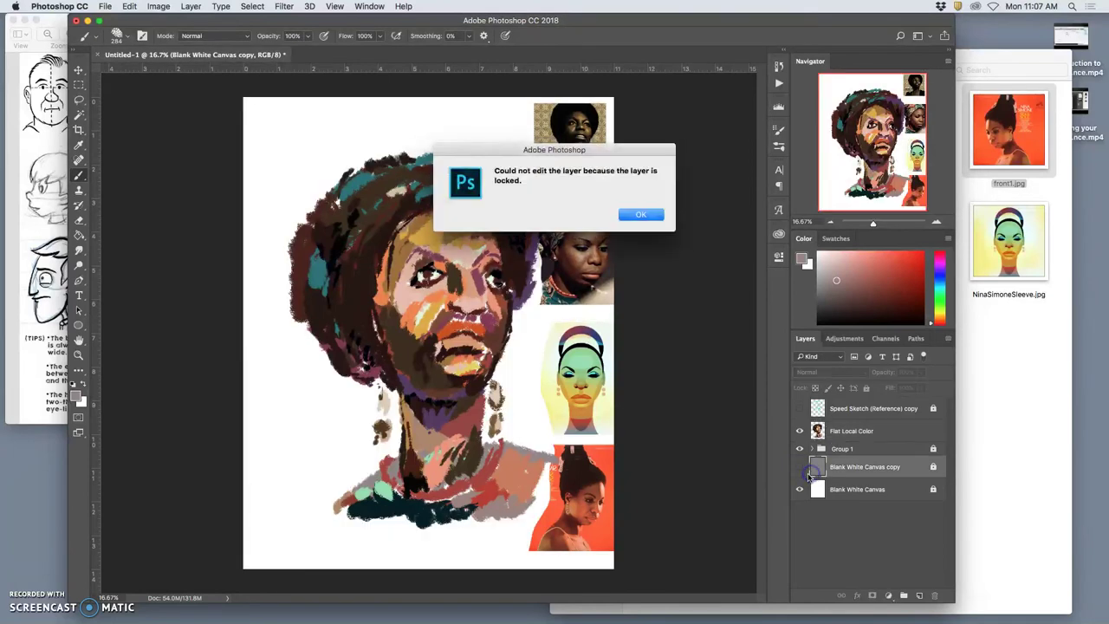
left_click(646, 215)
left_click(800, 466)
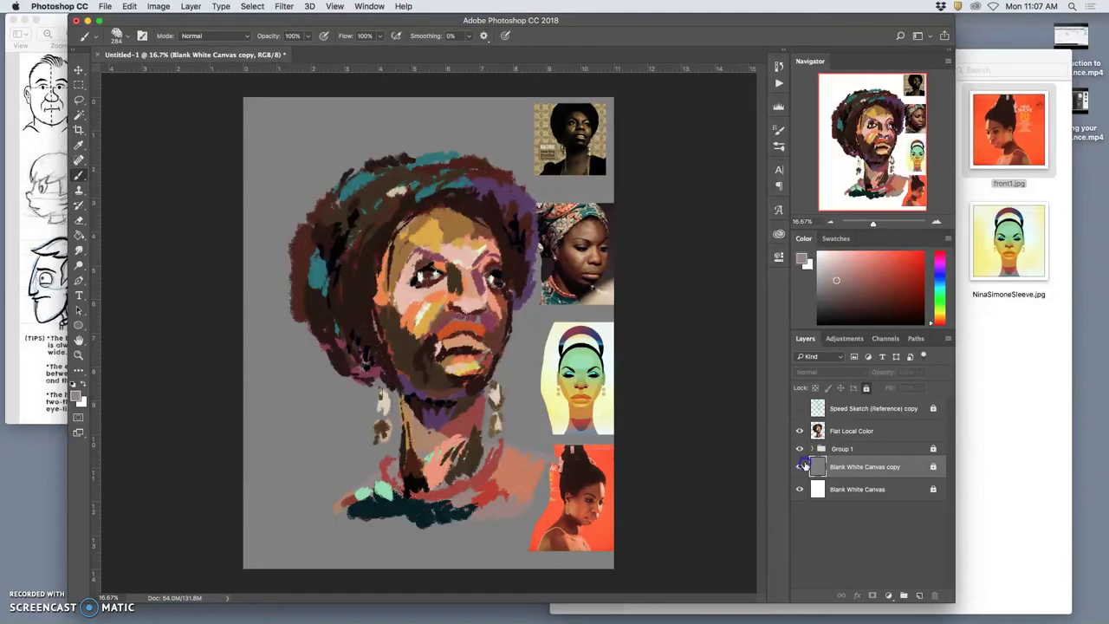
left_click(800, 467)
left_click(799, 466)
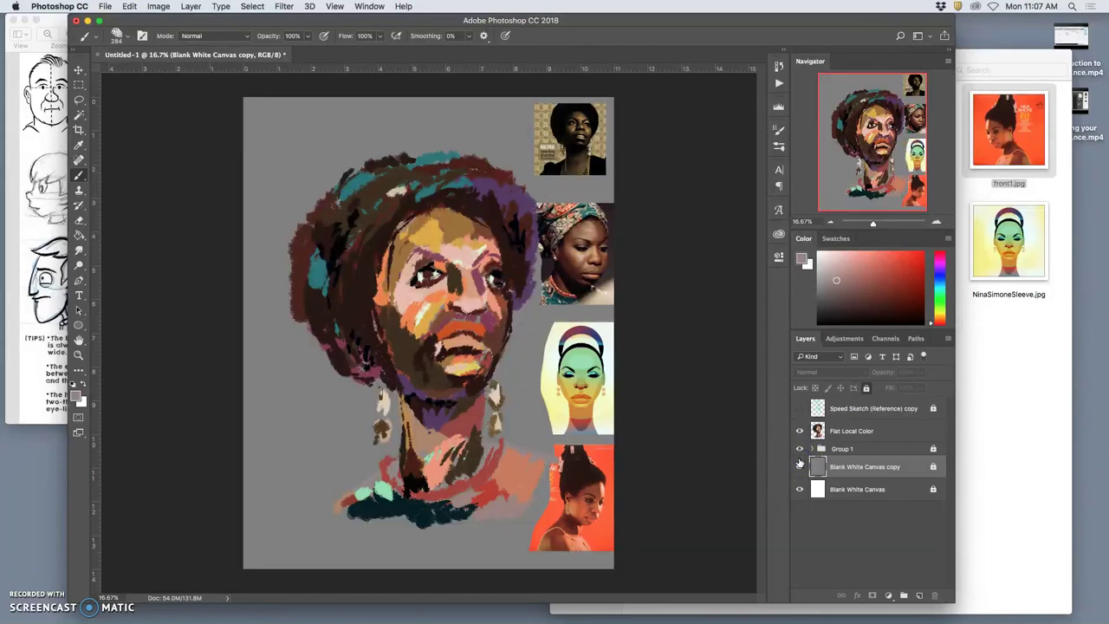
Step: Sample dark brown from the right cheek and make Flat Local Color the active layer again
left_click(481, 322, "alt")
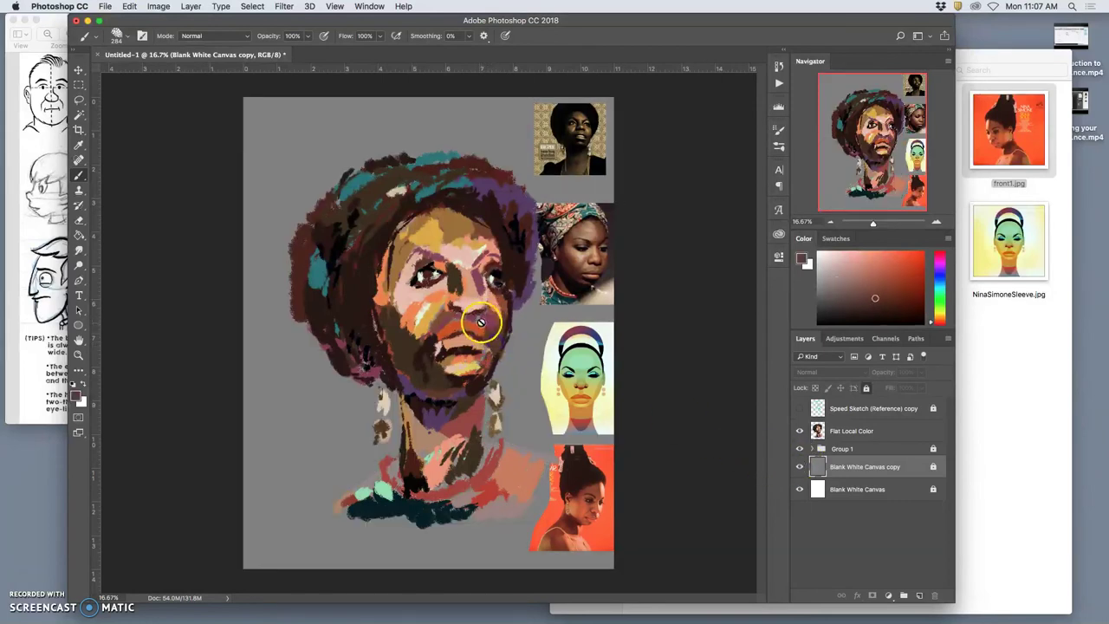
left_click(481, 323)
left_click(646, 215)
left_click(839, 491)
left_click(836, 468)
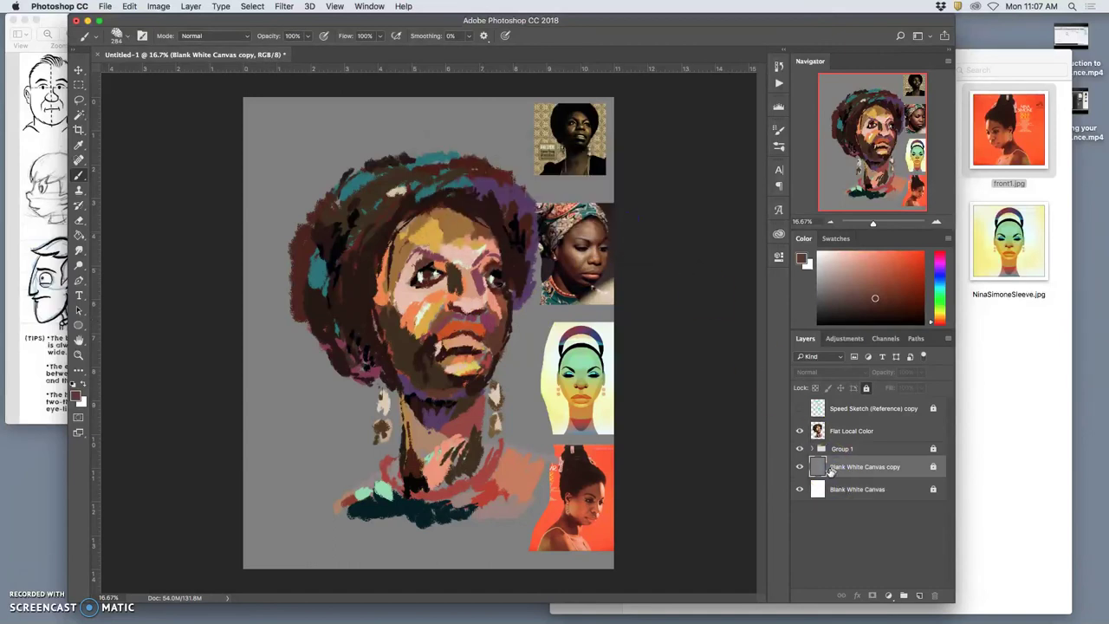
left_click(858, 430)
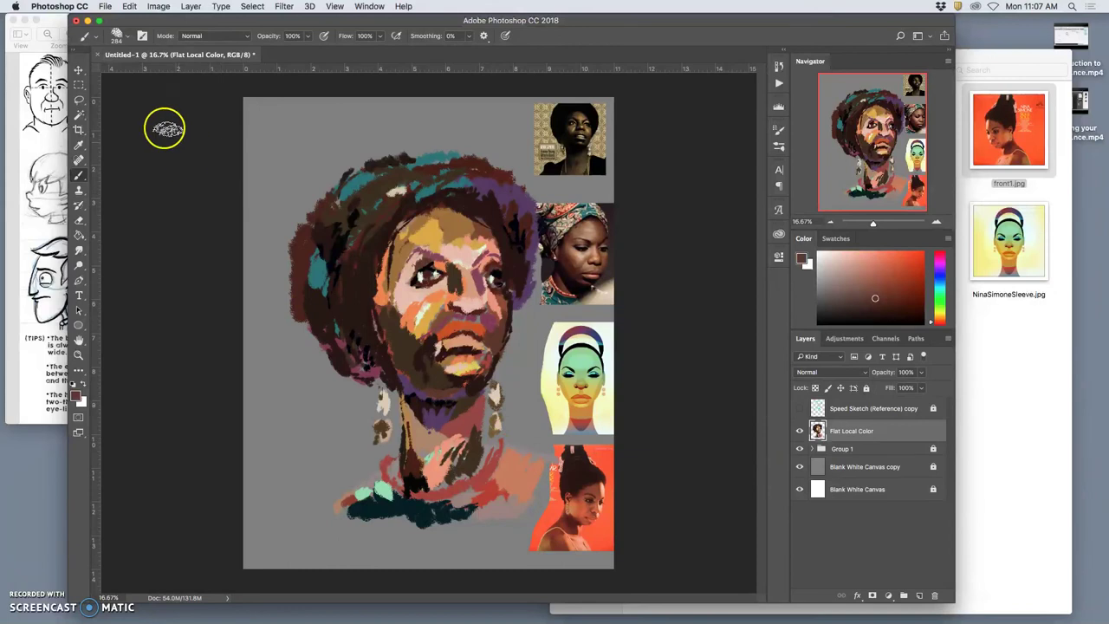
Step: Select the empty area around the portrait with the Magic Wand at tolerance 32 and invert the selection to the figure
left_click(78, 115)
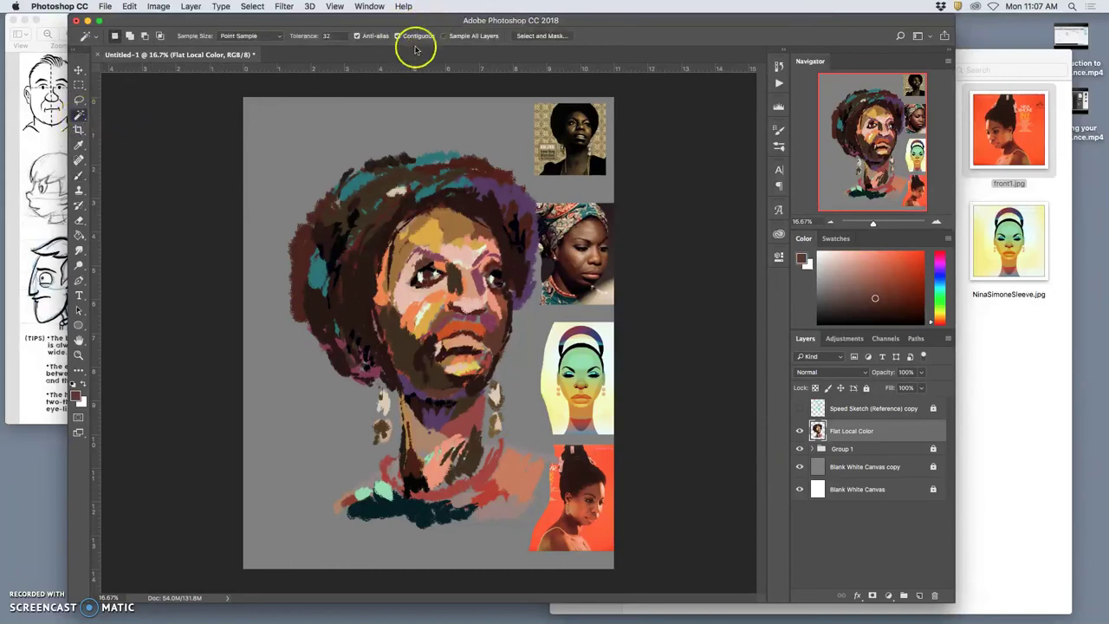
left_click(291, 126)
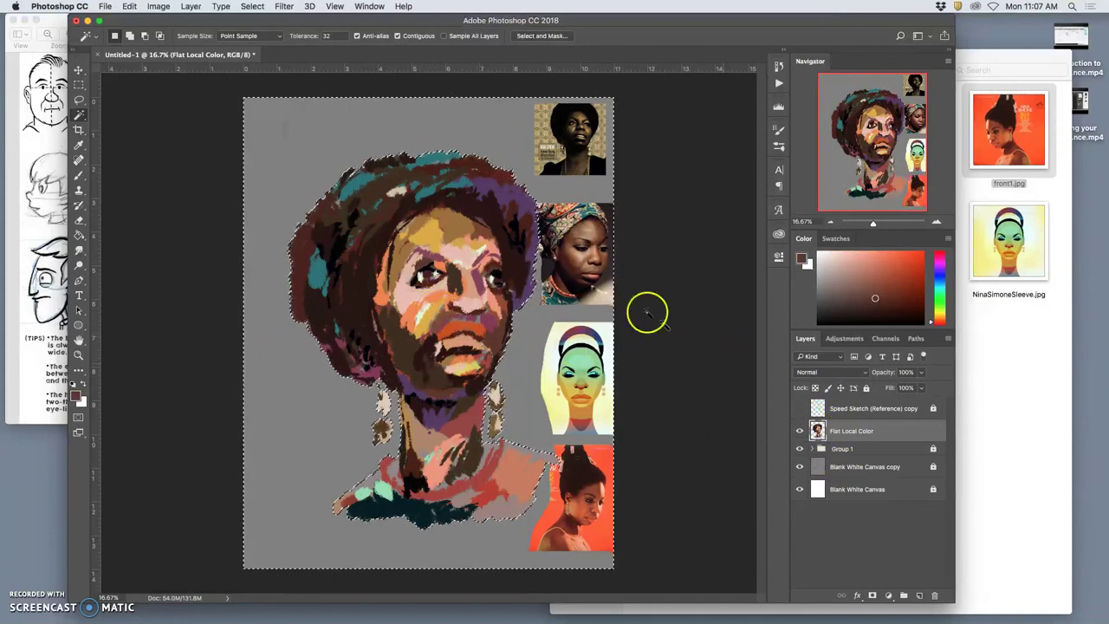
left_click(252, 6)
left_click(261, 53)
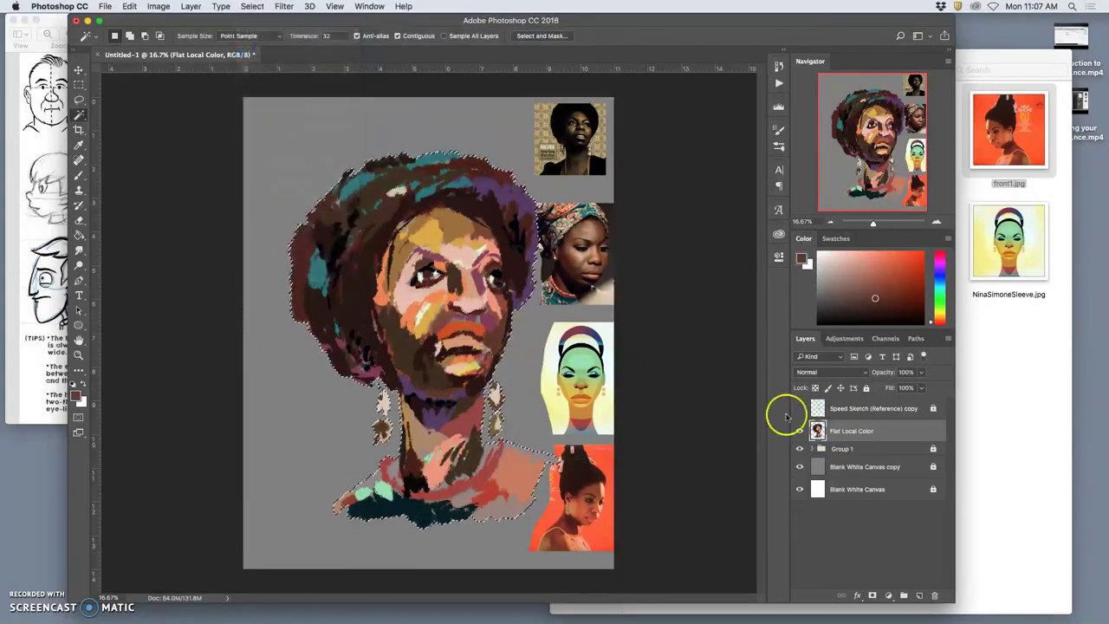
Step: Try to copy the silhouette selection from the Blank White Canvas copy layer to a new layer, and unlock that layer
left_click(869, 468)
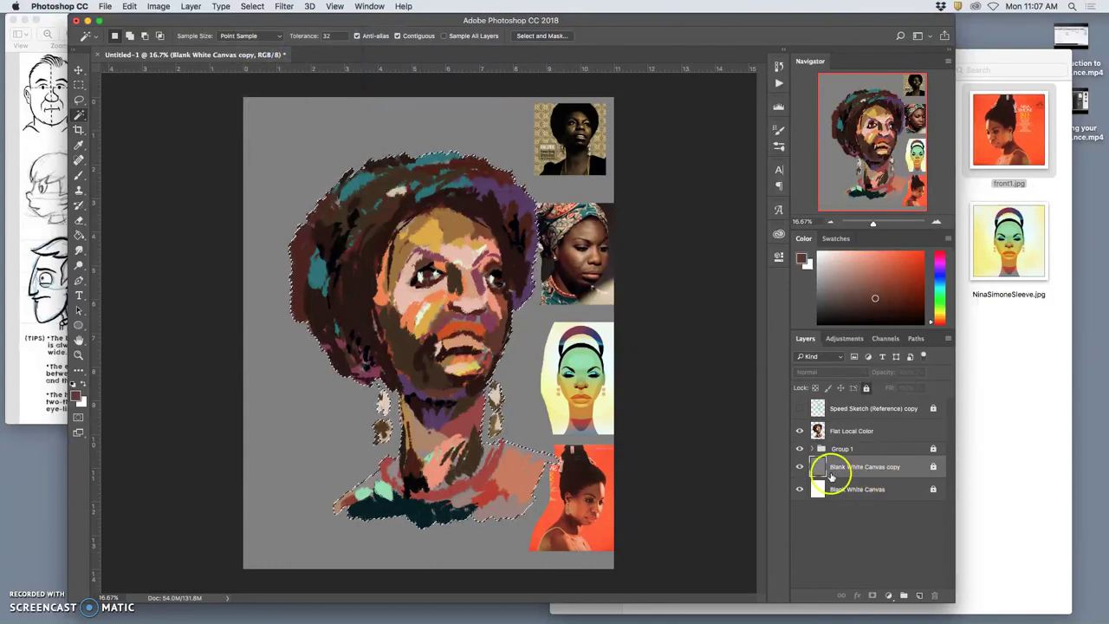
left_click(799, 468)
left_click(800, 468)
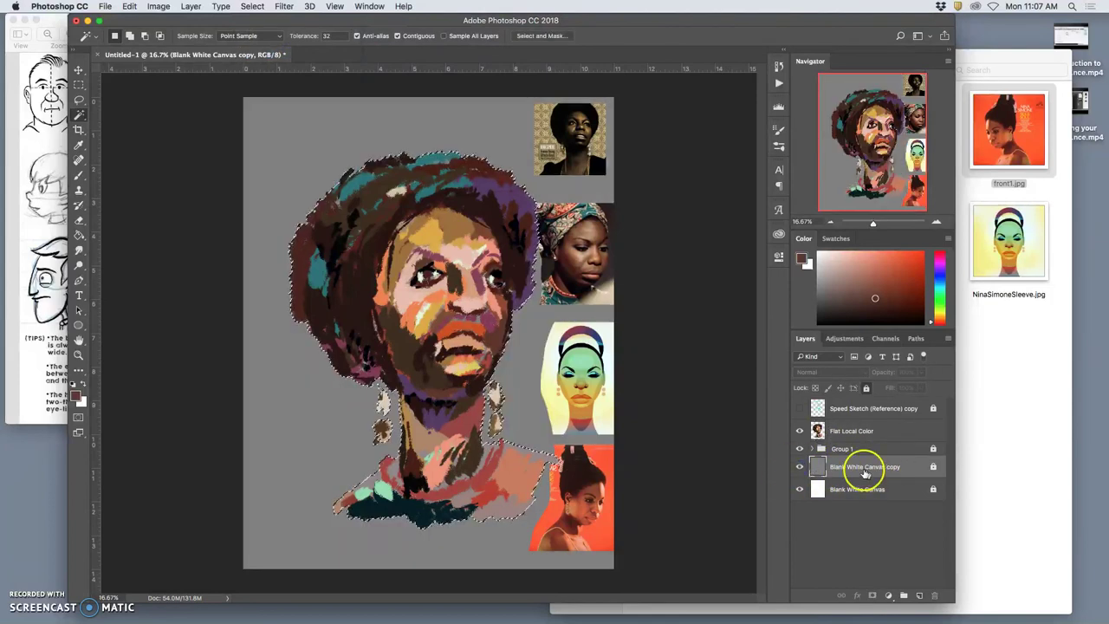
key("super+j")
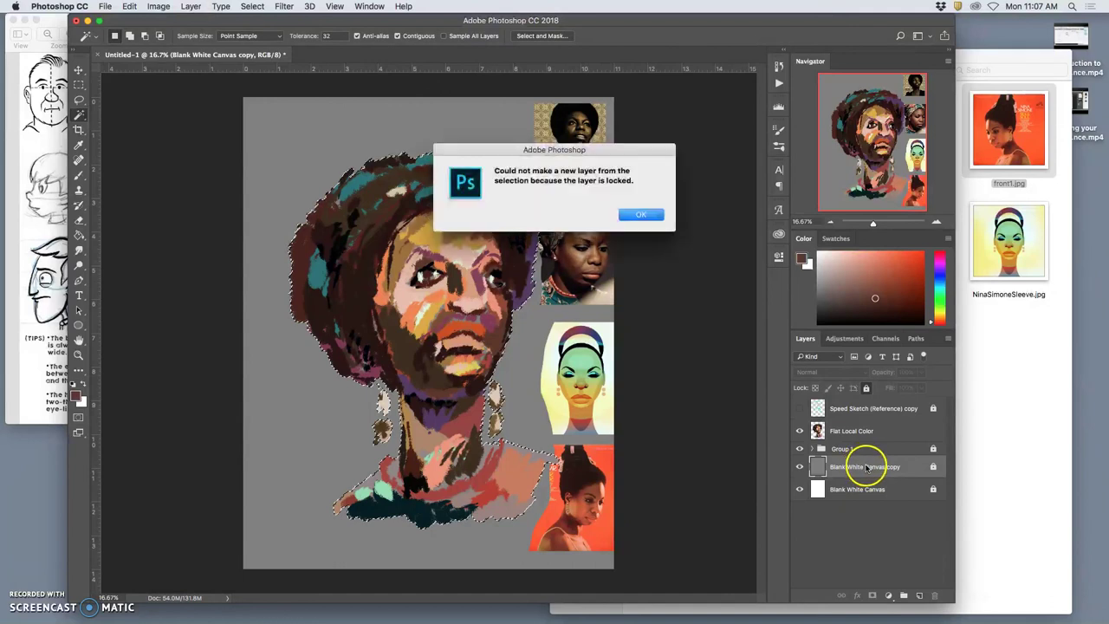
left_click(651, 214)
left_click(867, 388)
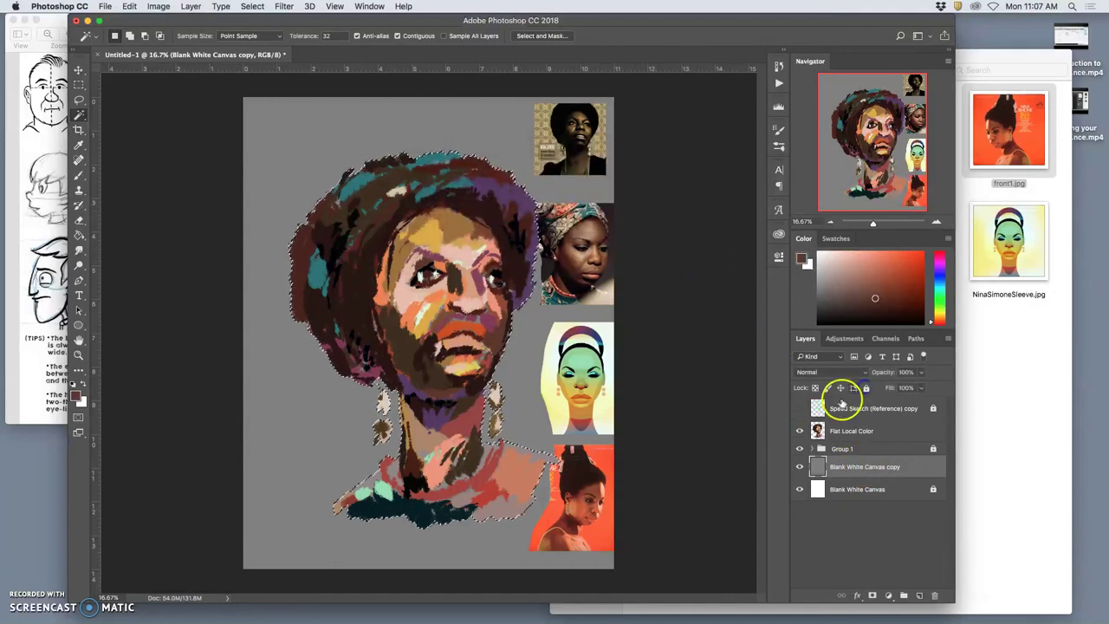